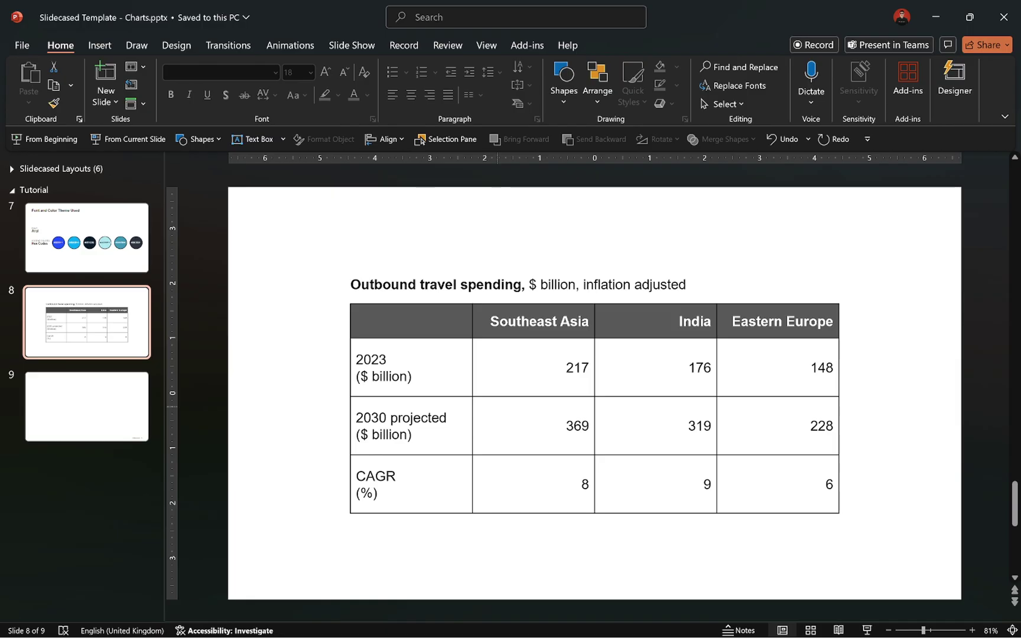
Select the Southeast Asia cells 217 and 369 in the slide 8 table.
drag(534, 367, 534, 425)
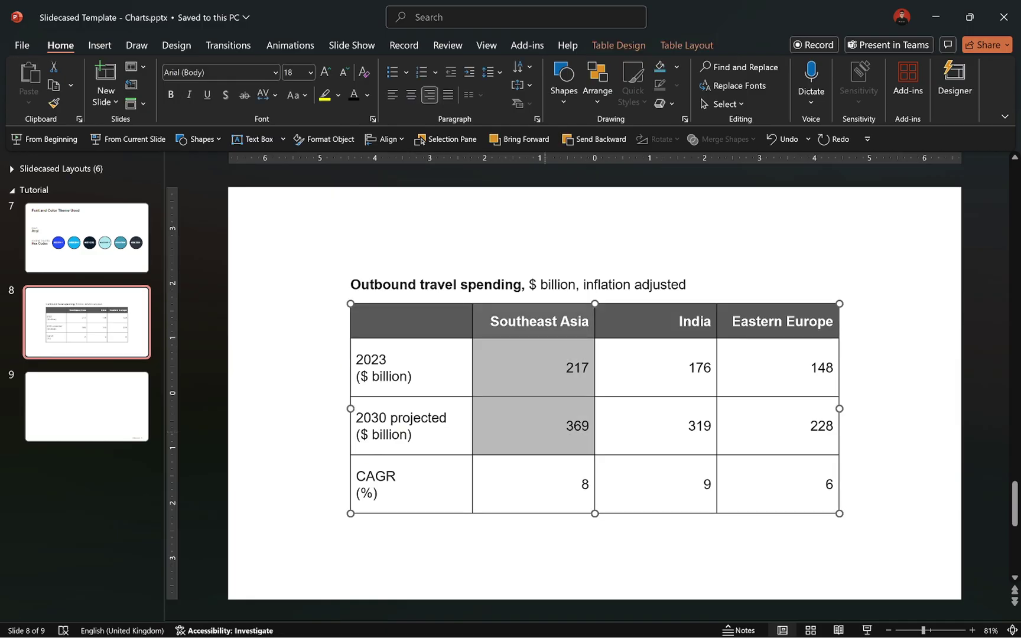
Insert a plain line chart on the empty slide 9.
click(101, 410)
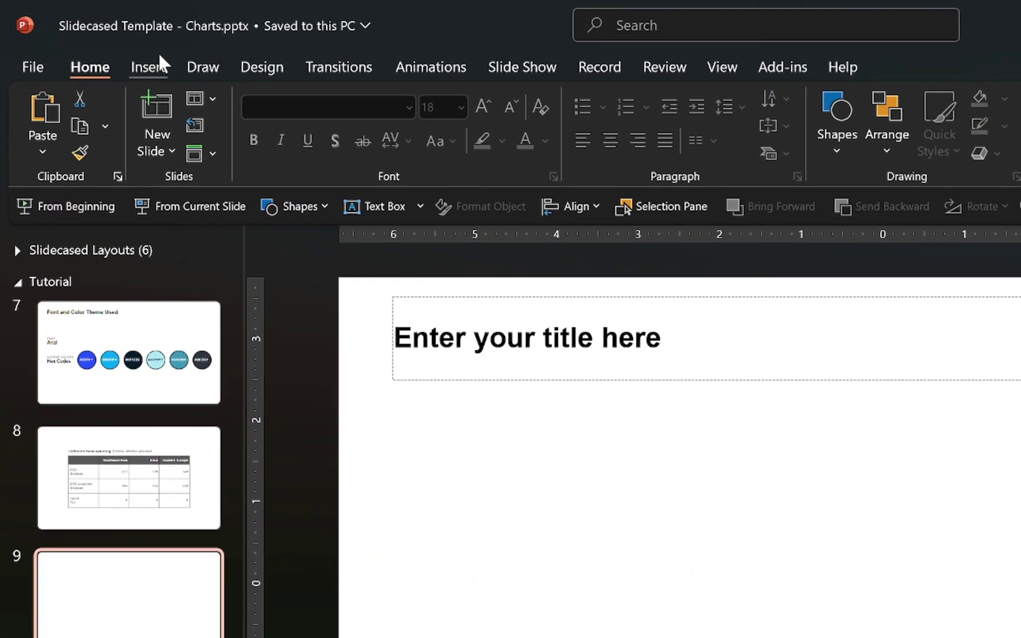
click(99, 45)
click(530, 143)
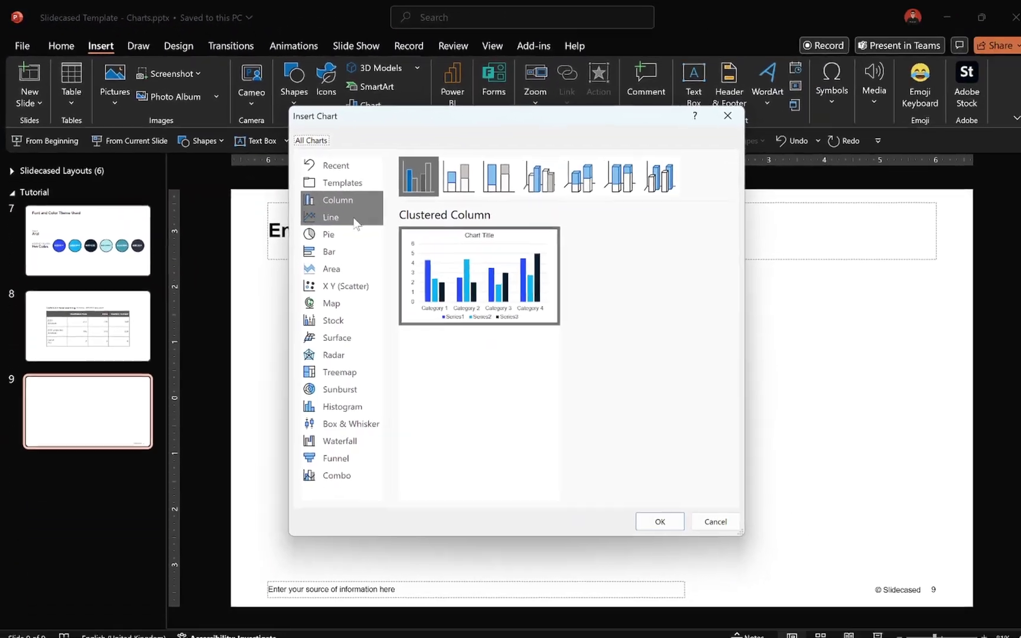
click(354, 219)
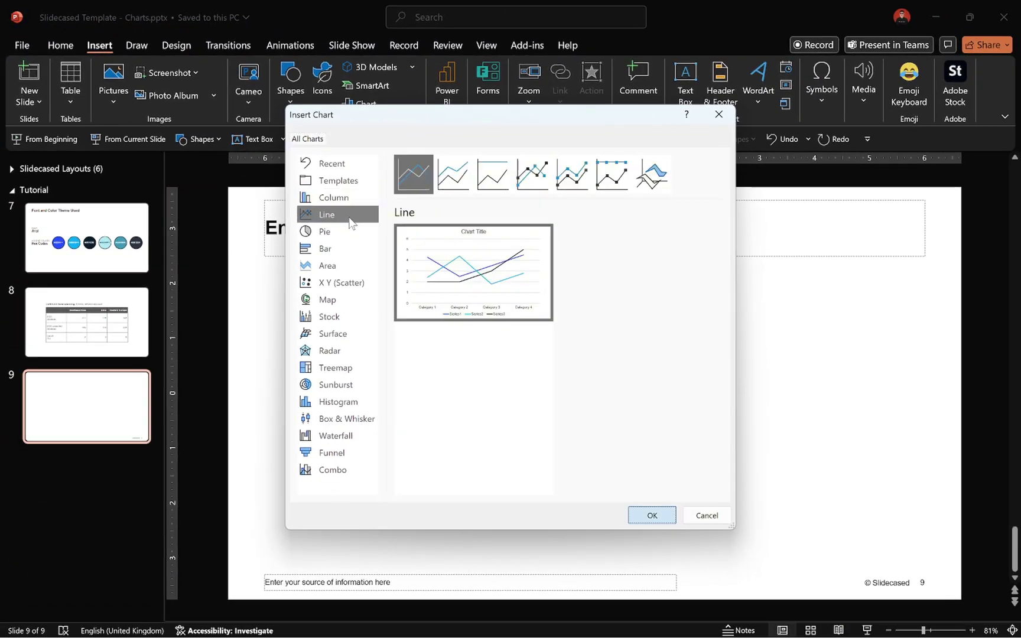
click(659, 521)
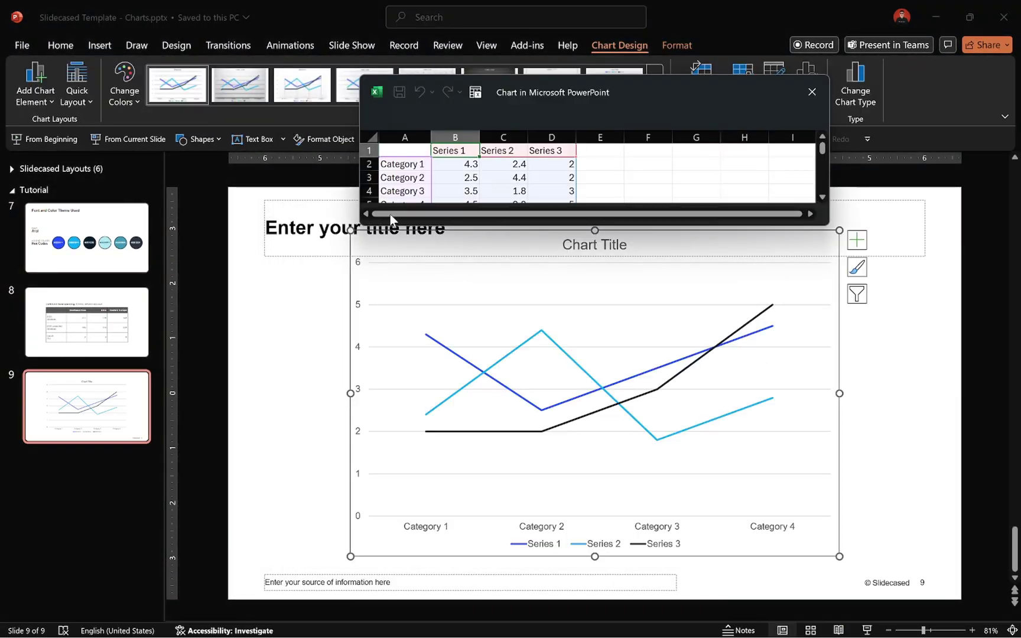
Delete the Category 3–4 rows and Series 2–3 columns from the chart data sheet.
drag(508, 227, 510, 353)
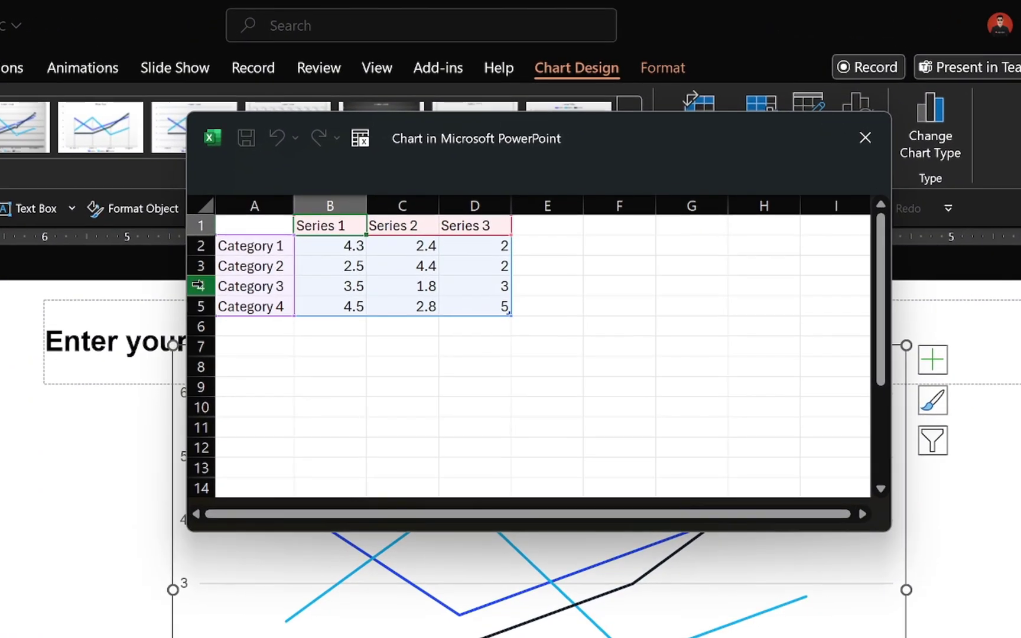
drag(198, 285, 203, 306)
right_click(202, 306)
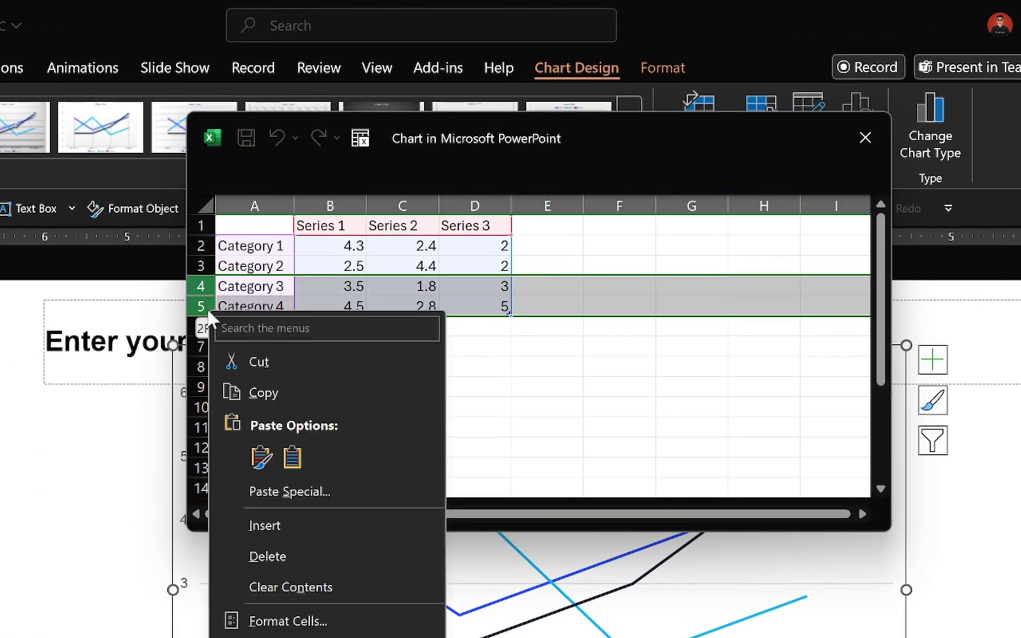
click(285, 549)
drag(402, 206, 475, 206)
right_click(476, 207)
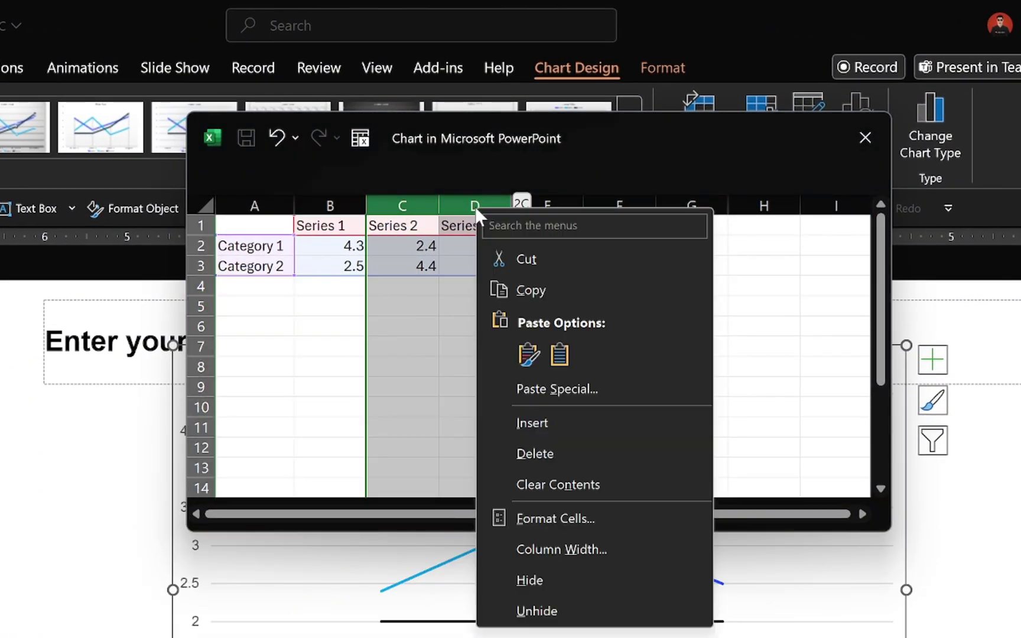
click(549, 454)
Relabel the chart categories as 2023 and 2030 projected.
click(269, 243)
text(2023)
click(260, 267)
text(2030)
key(alt+Return)
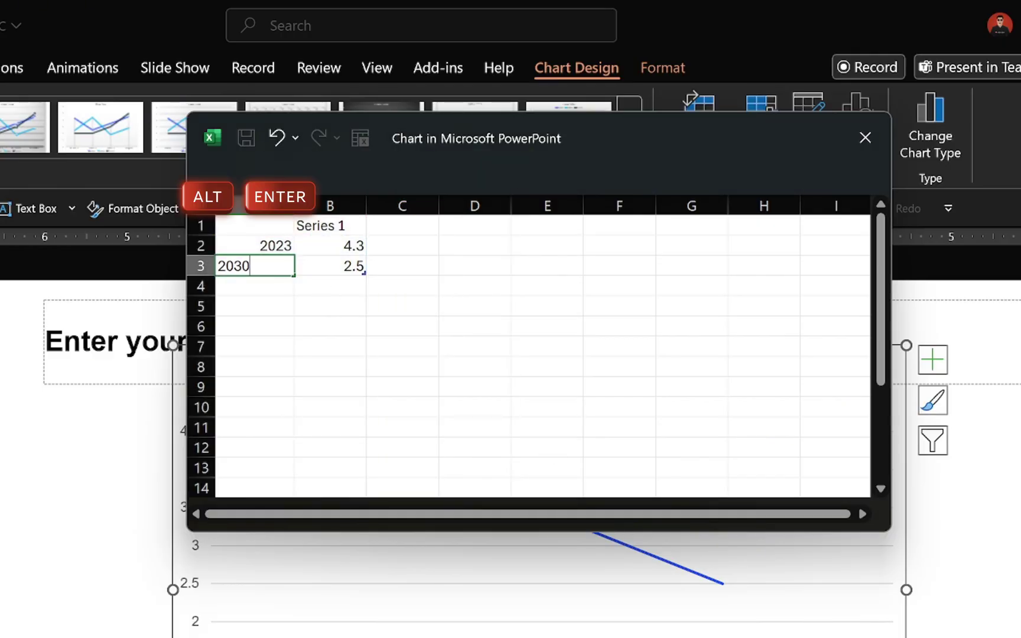
text(projected)
key(Return)
Paste the Southeast Asia values into column B, duplicate them into column C, and close the sheet.
click(346, 224)
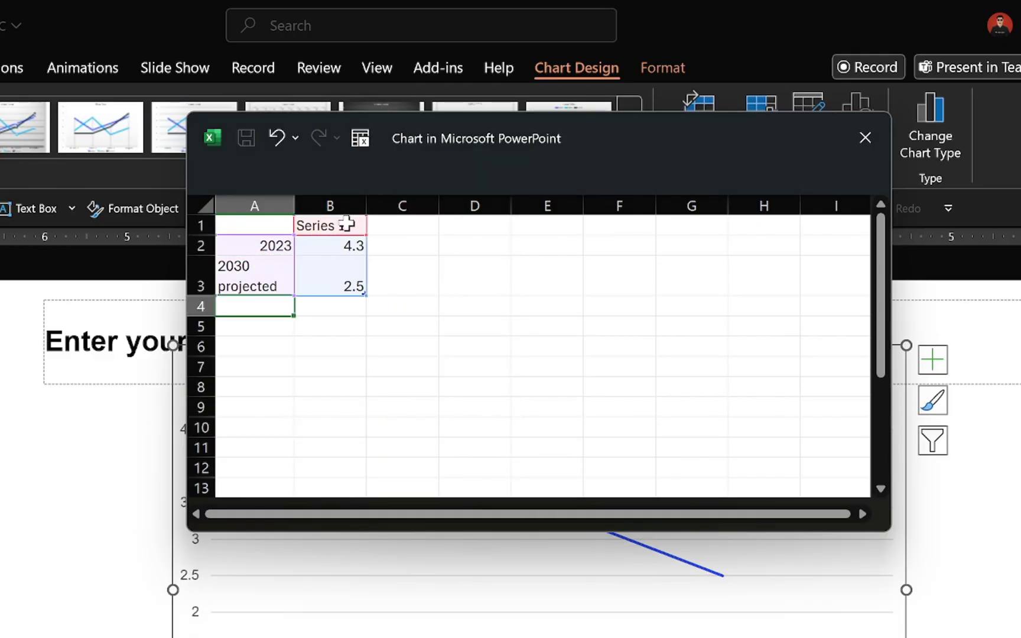
key(ctrl+v)
click(422, 433)
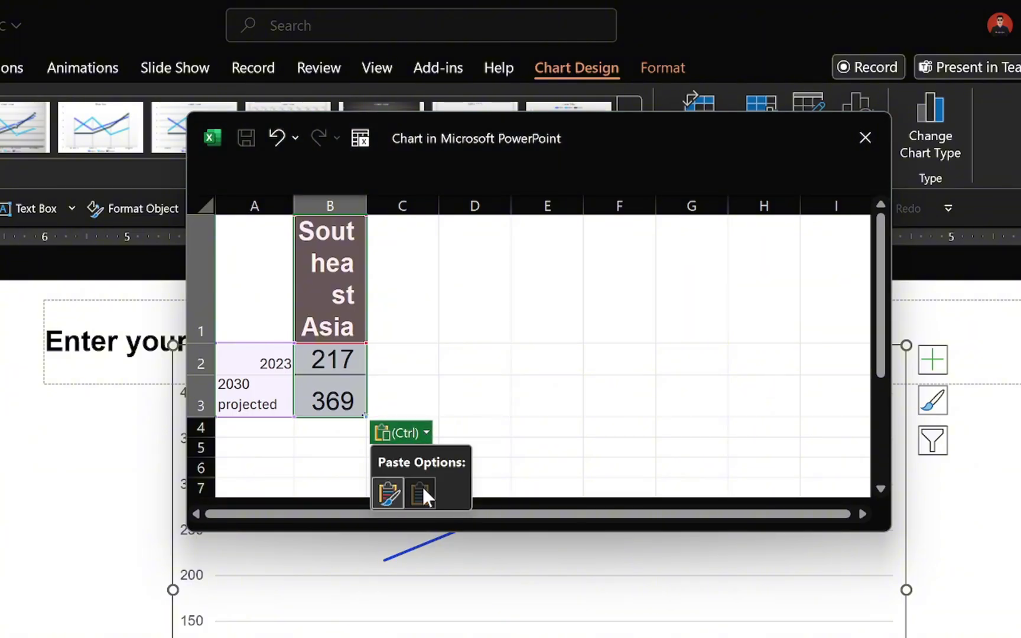
click(422, 485)
key(ctrl+c)
click(404, 223)
key(ctrl+v)
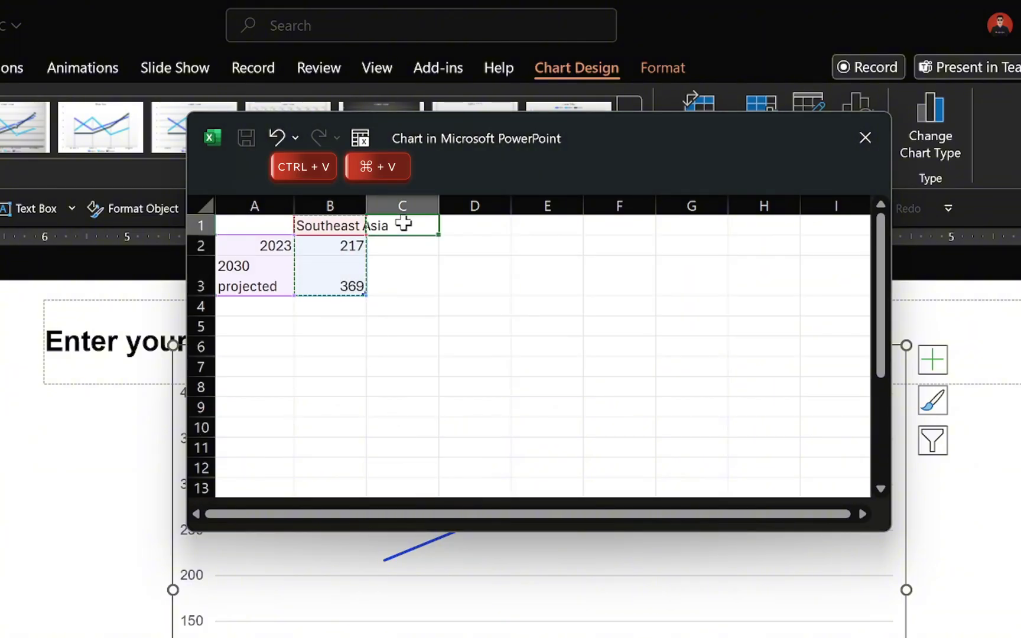
click(420, 326)
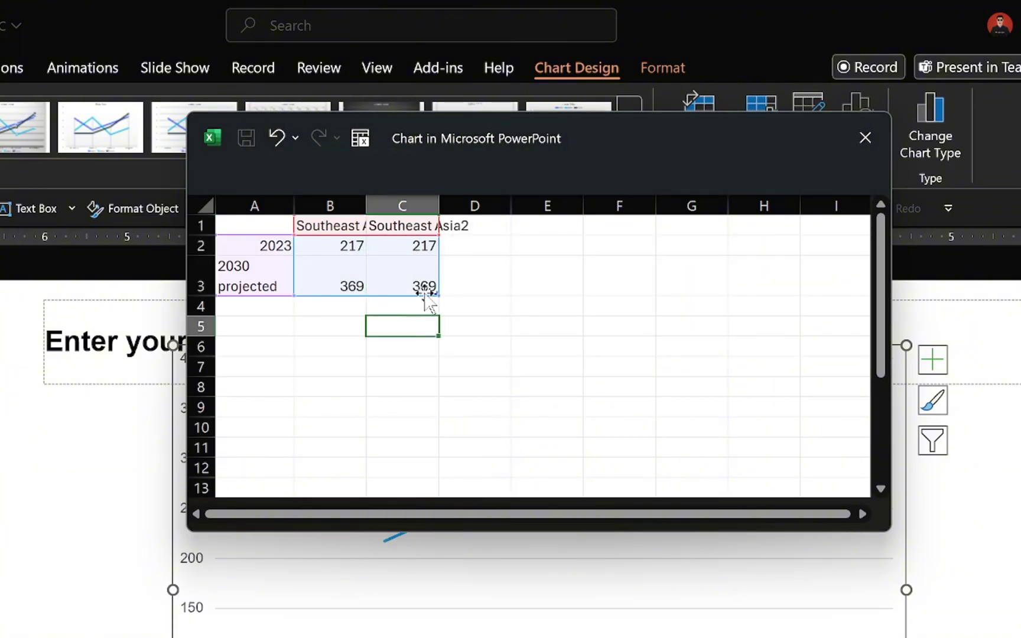
click(865, 139)
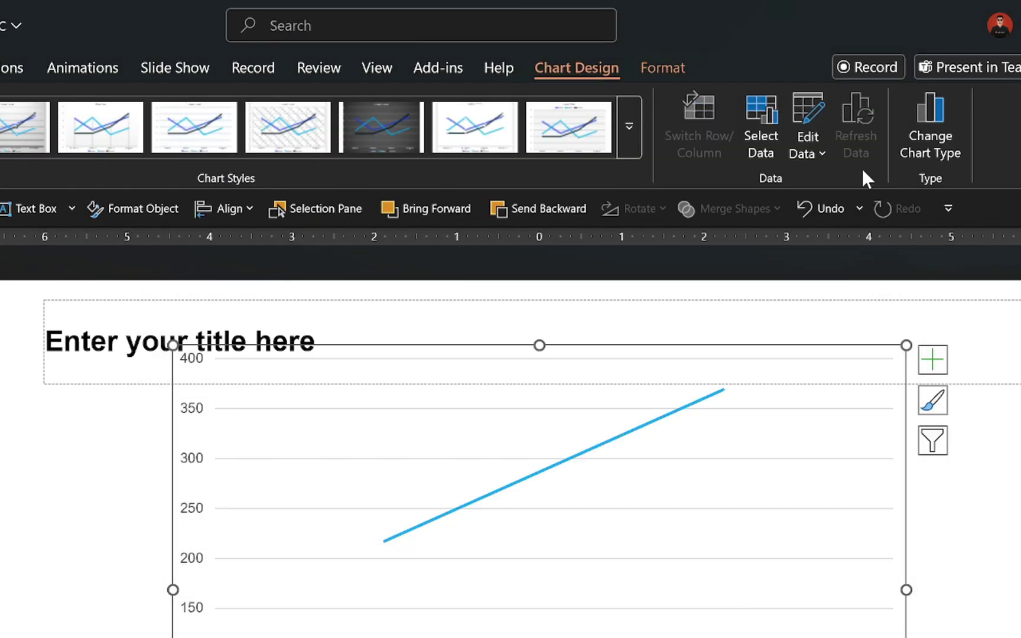
Make the chart a combo: Southeast Asia as Area, Southeast Asia2 as Line with Markers.
click(932, 114)
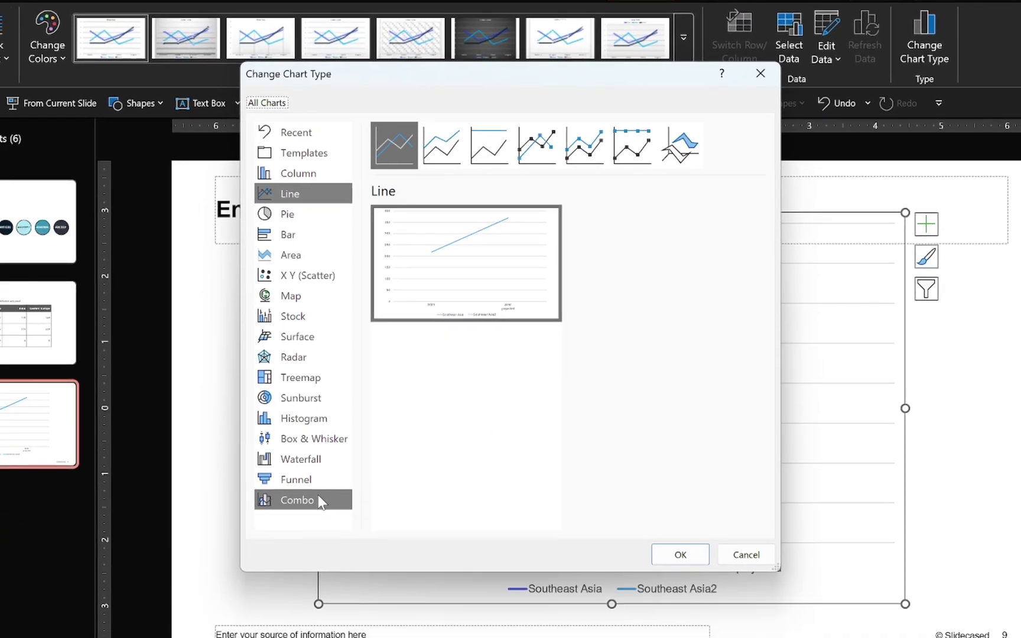
click(173, 637)
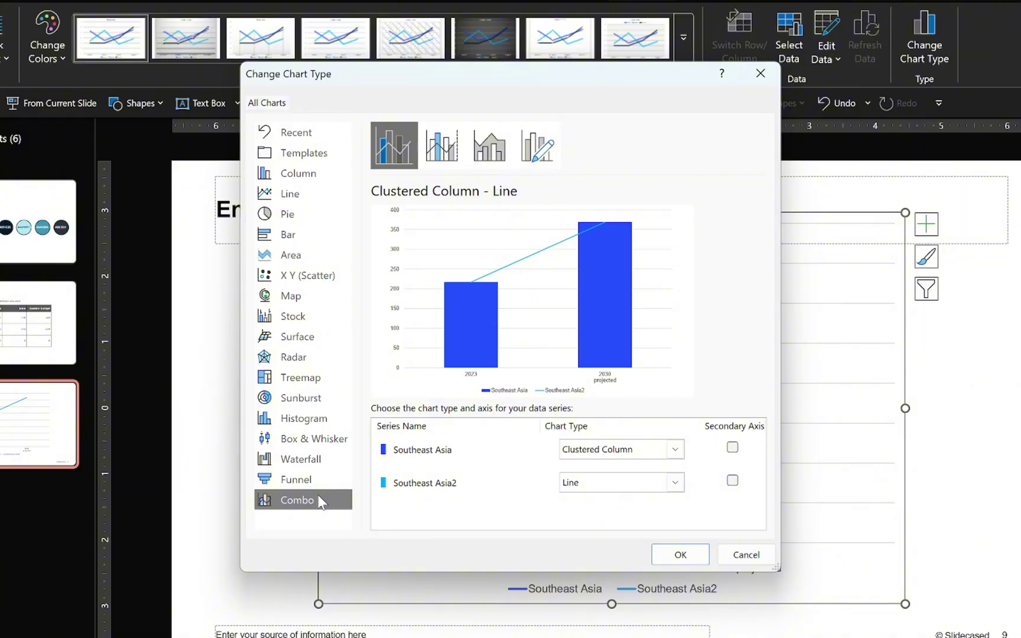
click(668, 447)
click(599, 408)
click(675, 483)
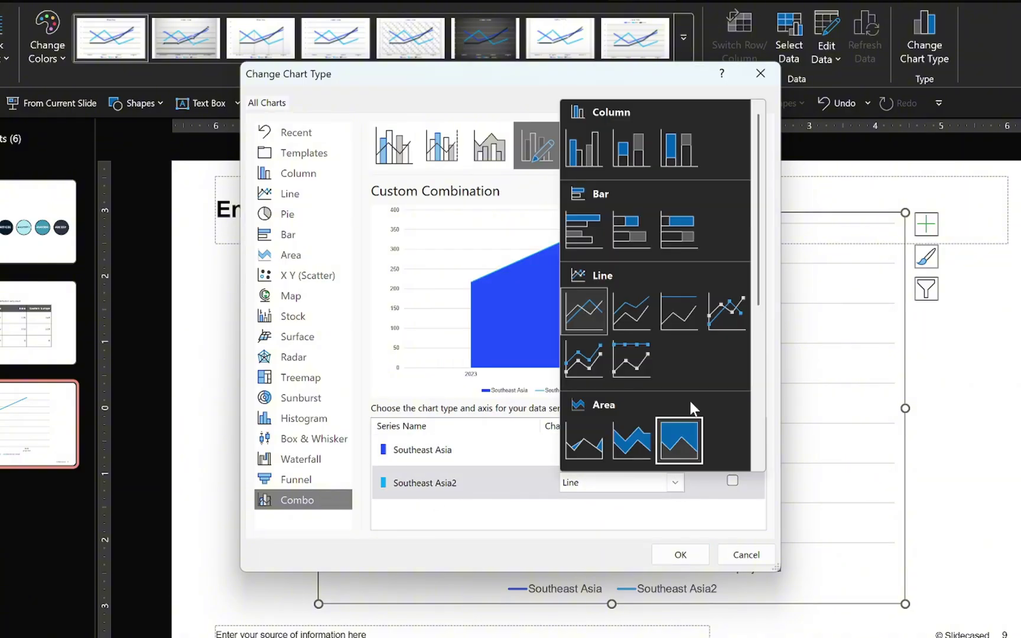
click(726, 319)
click(681, 555)
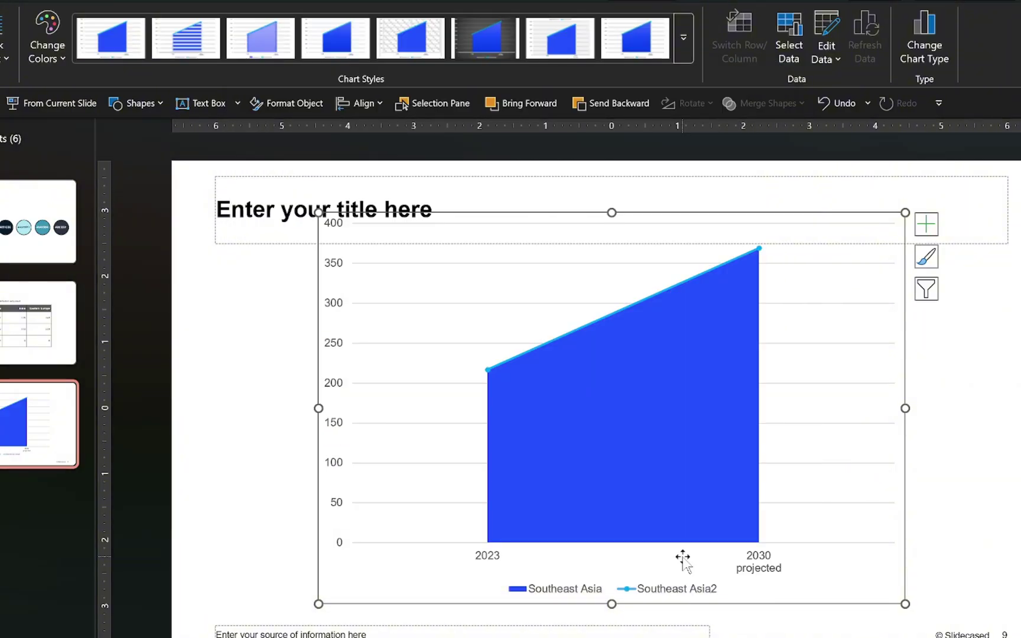
Set the vertical axis bounds to minimum 0 and maximum 380.
right_click(343, 472)
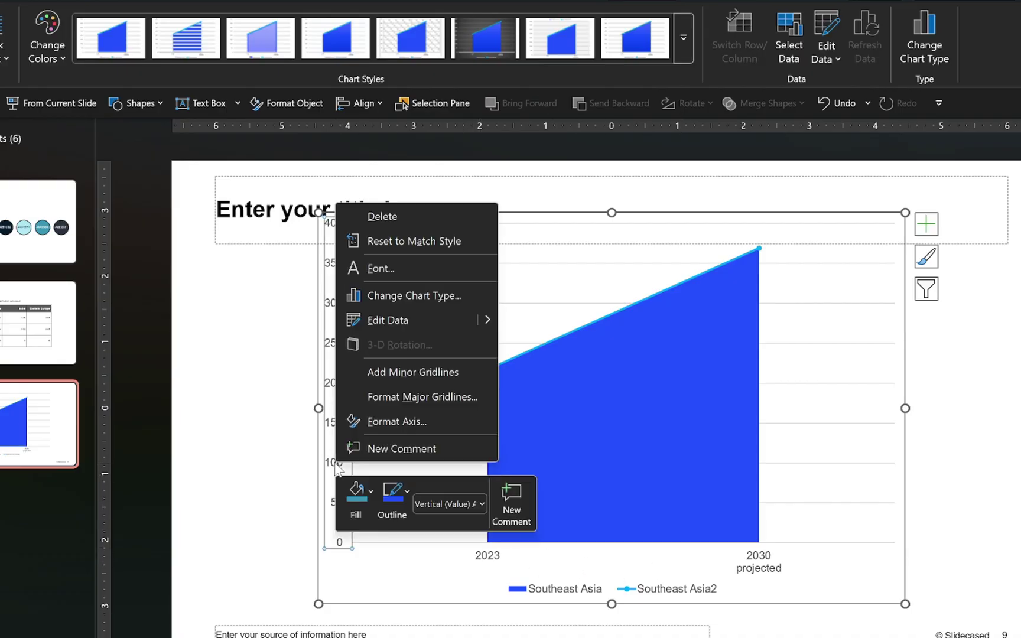
click(381, 422)
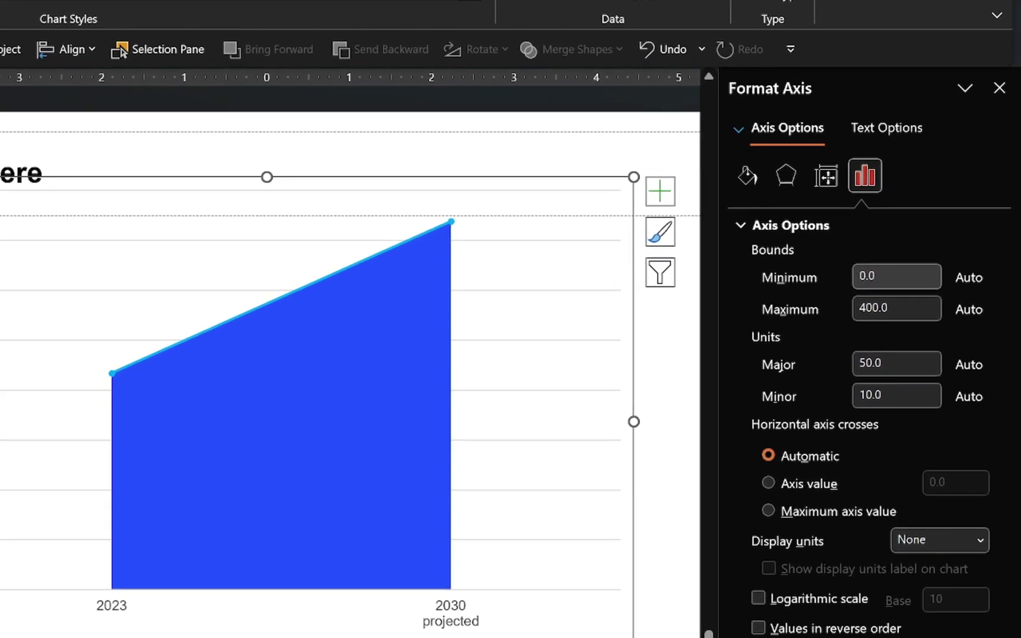
click(999, 284)
key(BackSpace)
key(BackSpace)
key(Tab)
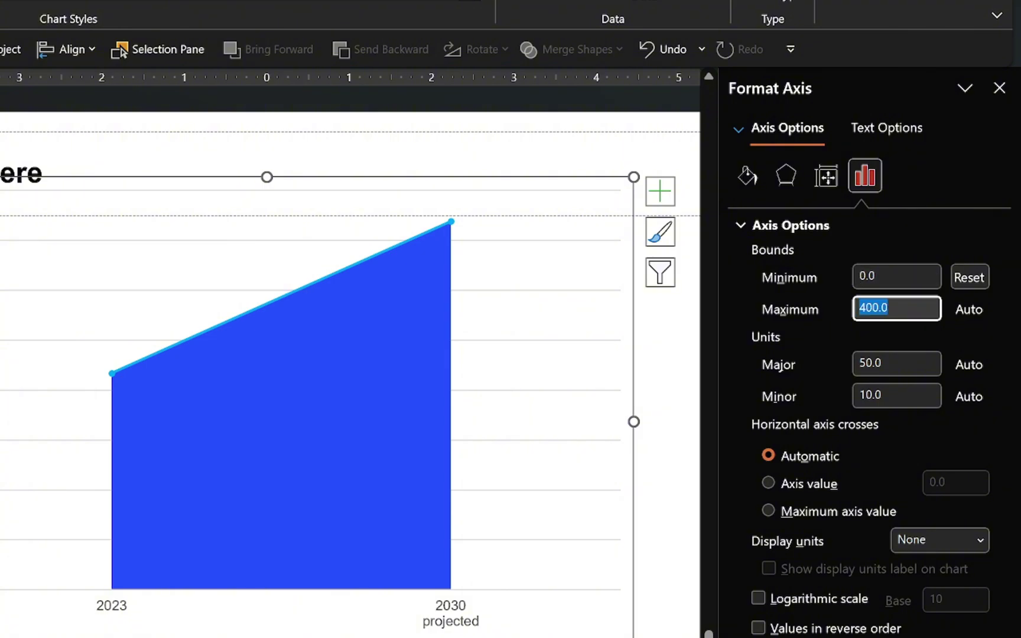
text(380)
key(Return)
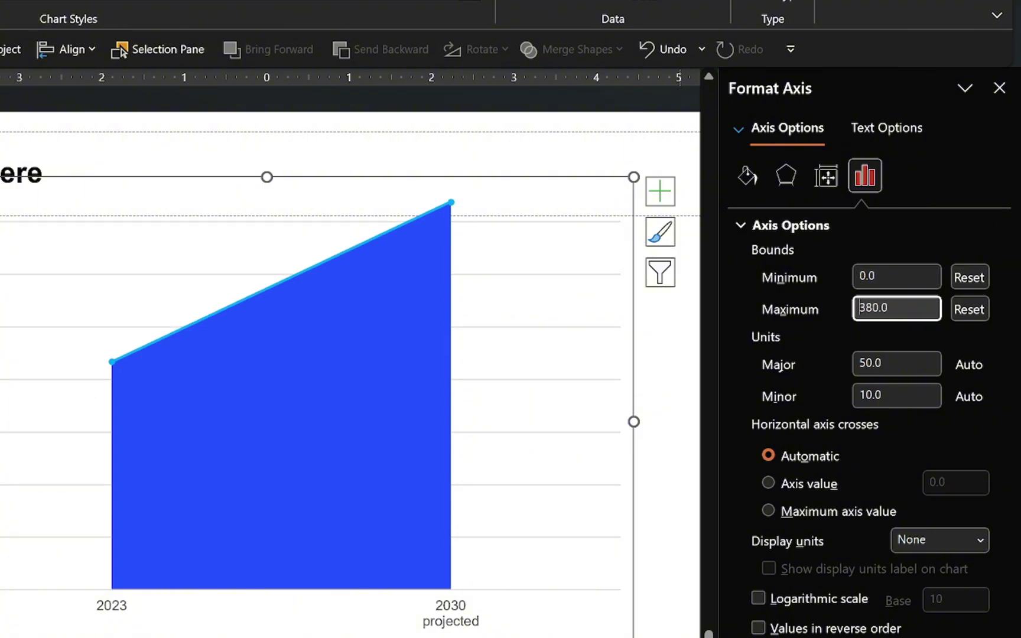
Hide the chart's vertical axis, legend and gridlines.
click(660, 191)
mouse_move(824, 224)
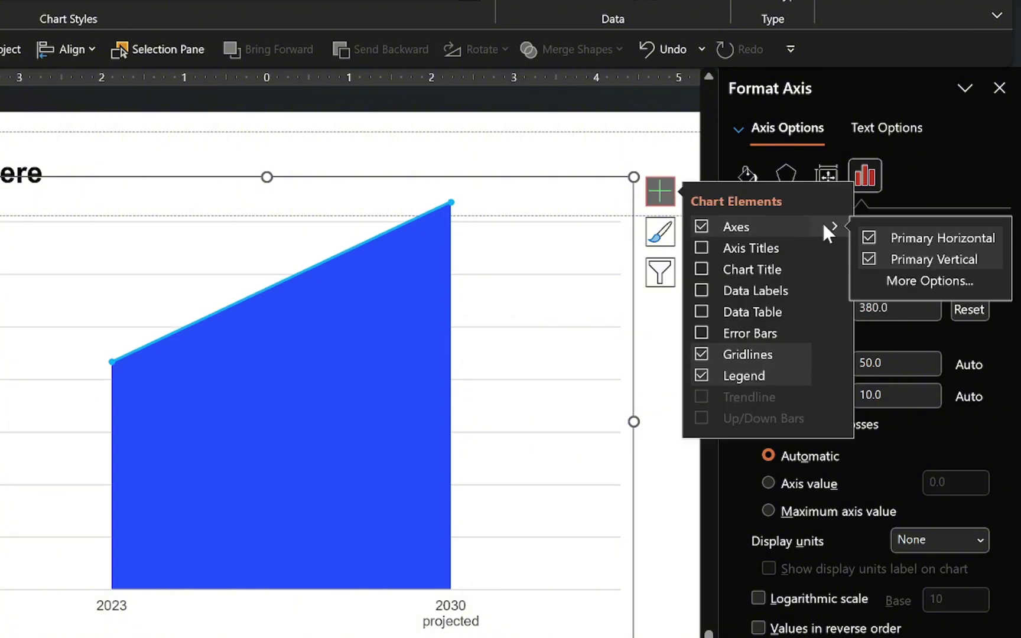
click(869, 259)
click(701, 375)
click(702, 354)
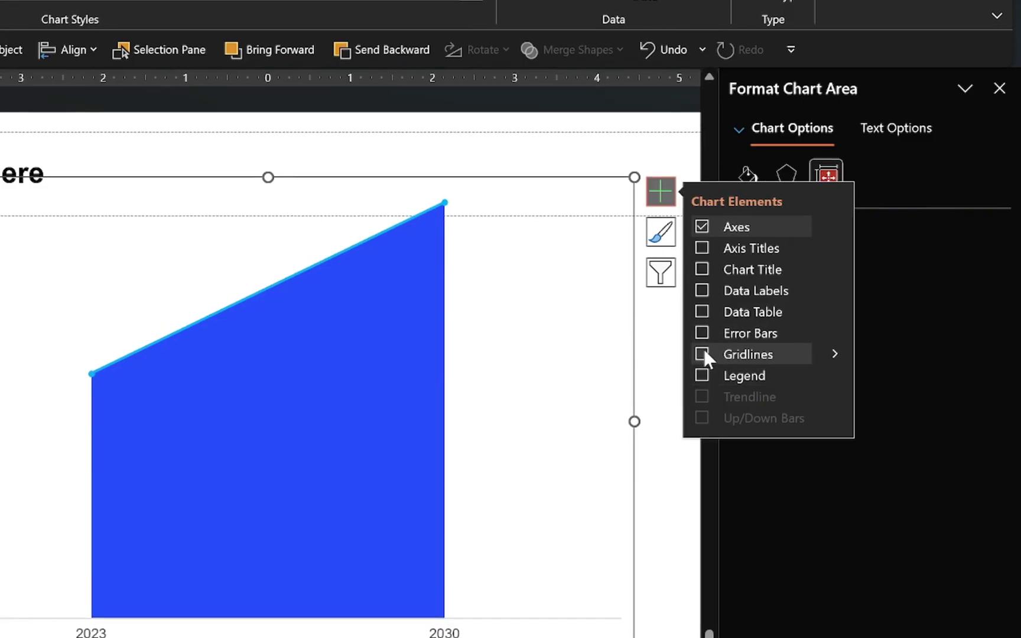
key(Escape)
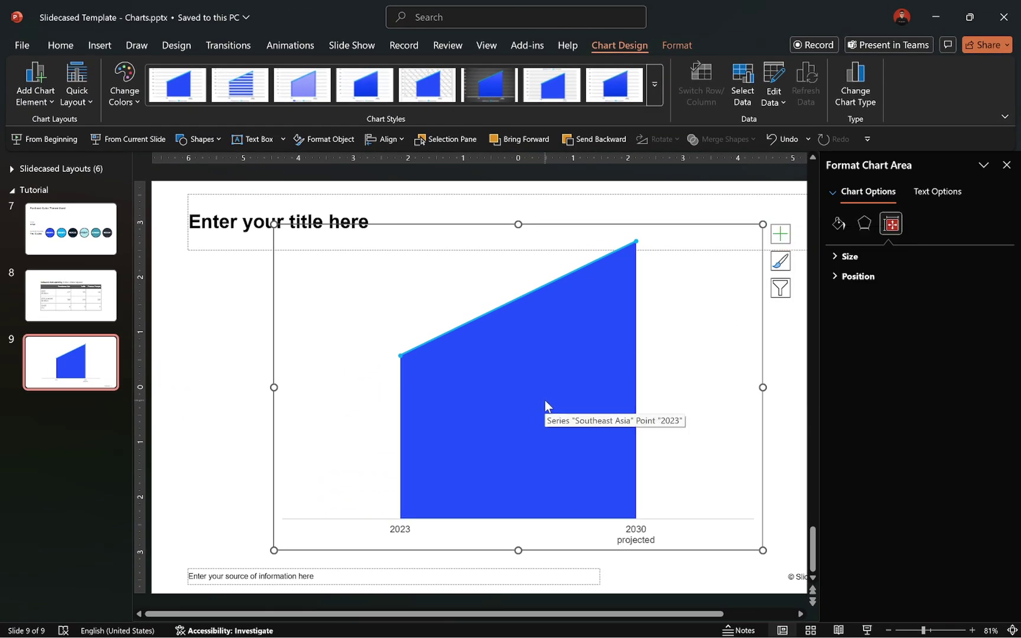
Fill the area series light blue at 80% transparency with no border.
click(545, 400)
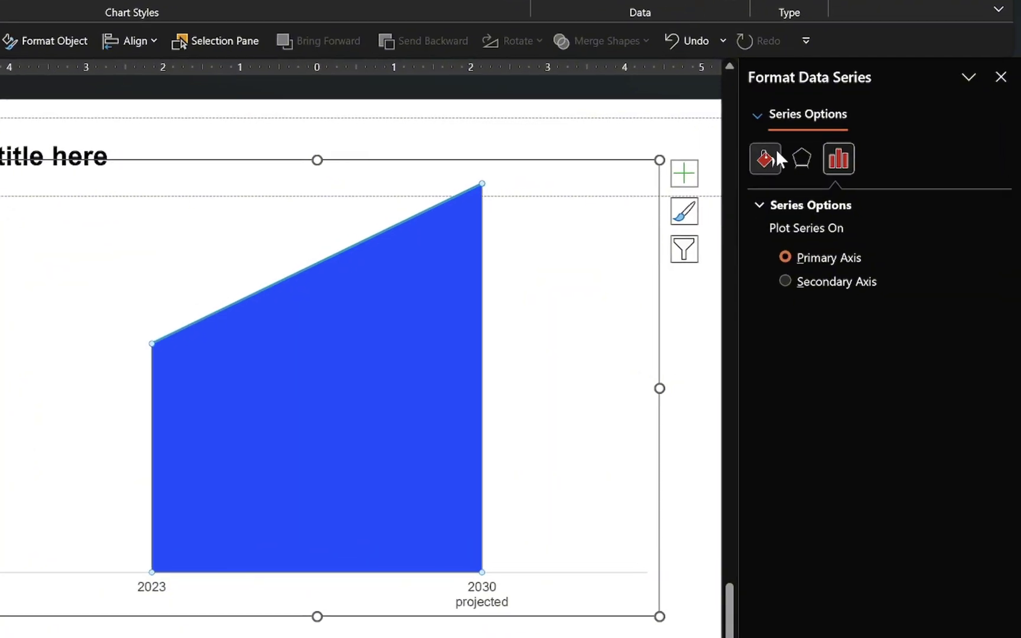
click(839, 223)
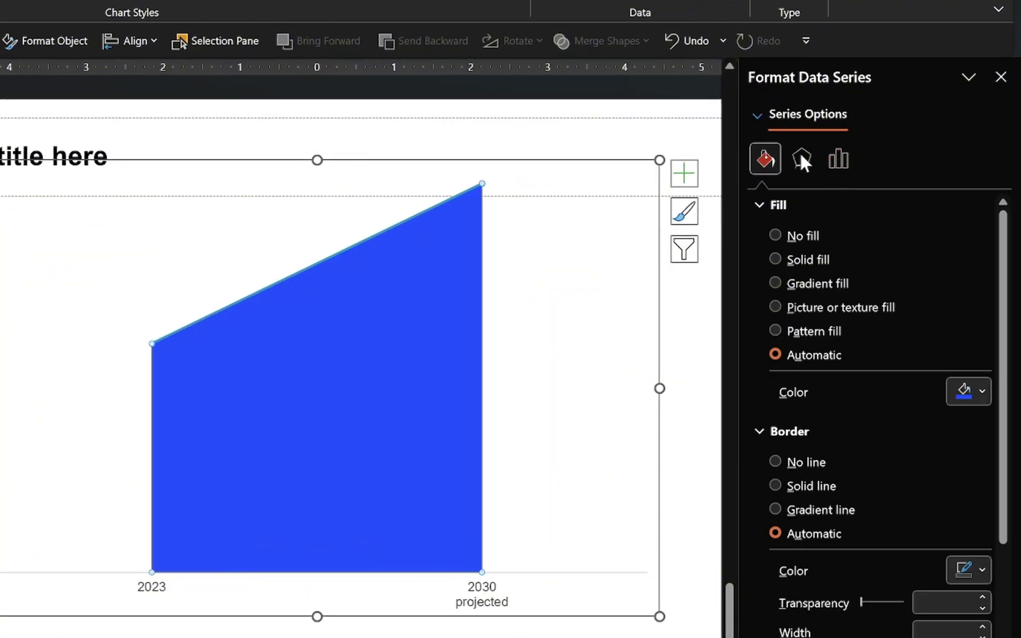
click(983, 391)
click(909, 146)
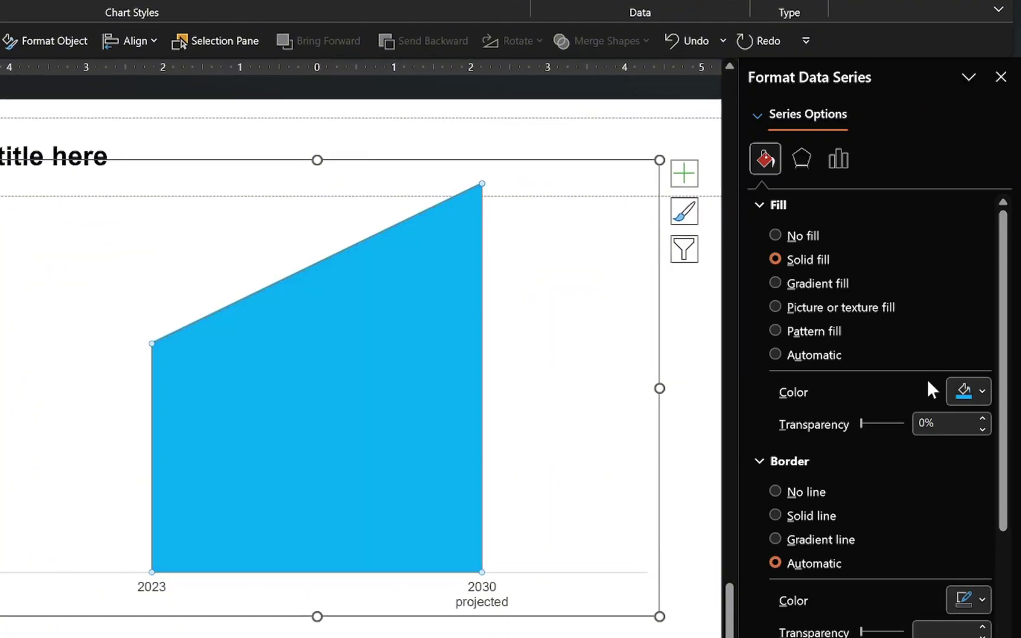
click(921, 423)
text(8)
key(Return)
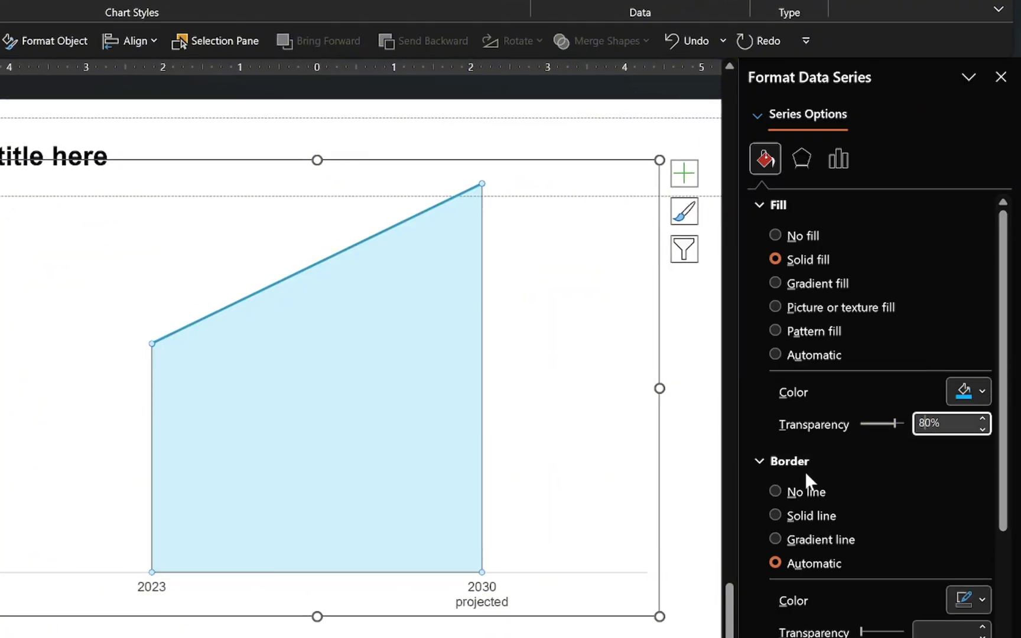
click(773, 492)
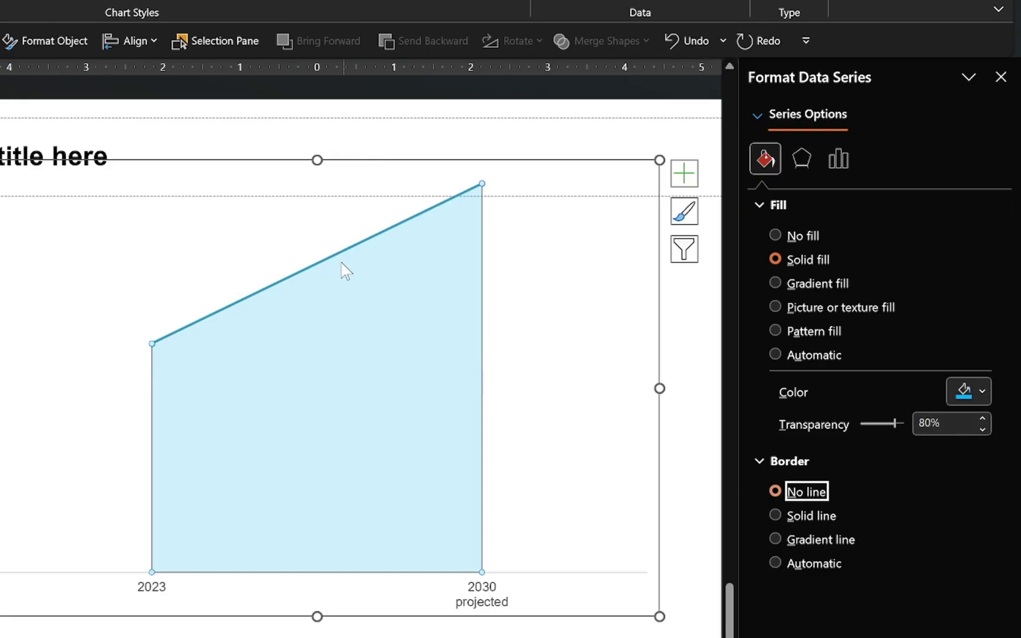
Colour the line light blue and give it built-in markers at size 10.
click(321, 267)
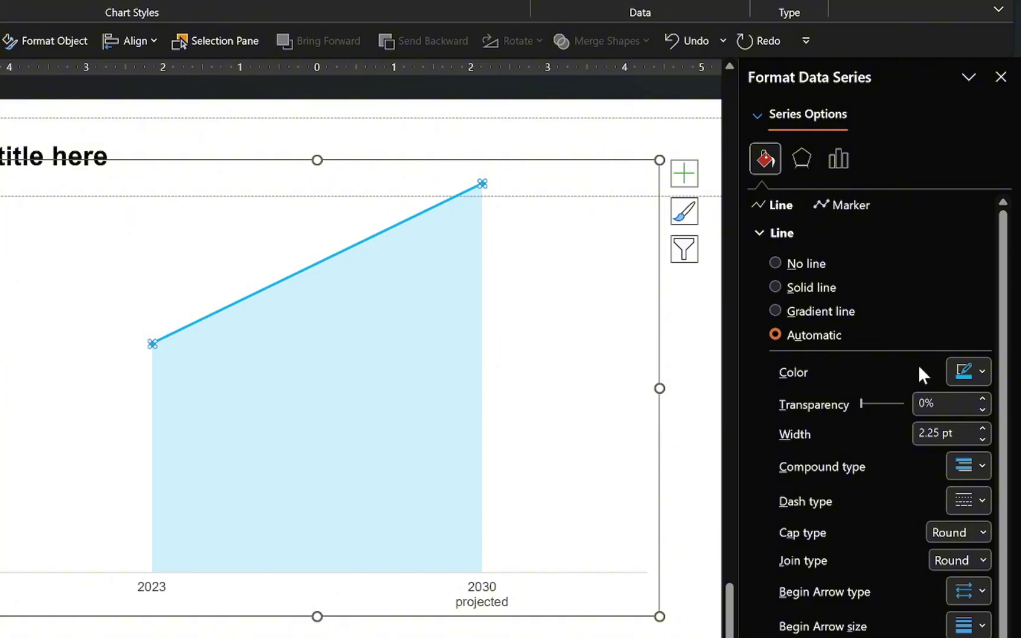
click(958, 375)
click(894, 79)
click(850, 204)
click(822, 233)
click(775, 308)
click(837, 367)
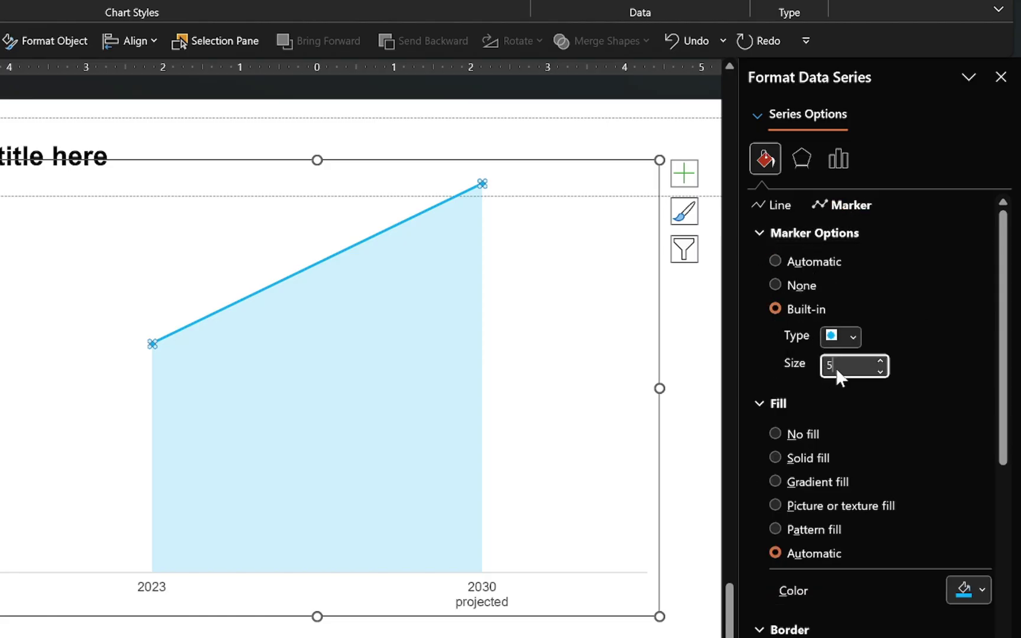
key(Return)
Give the markers a white fill and a bright blue 2.25 pt border.
click(953, 590)
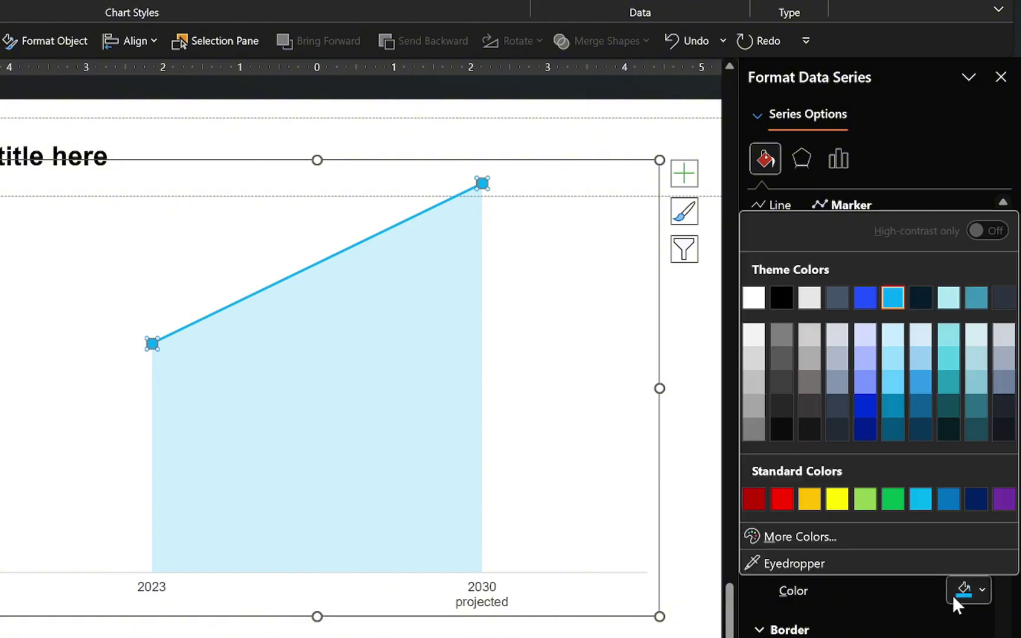
click(751, 299)
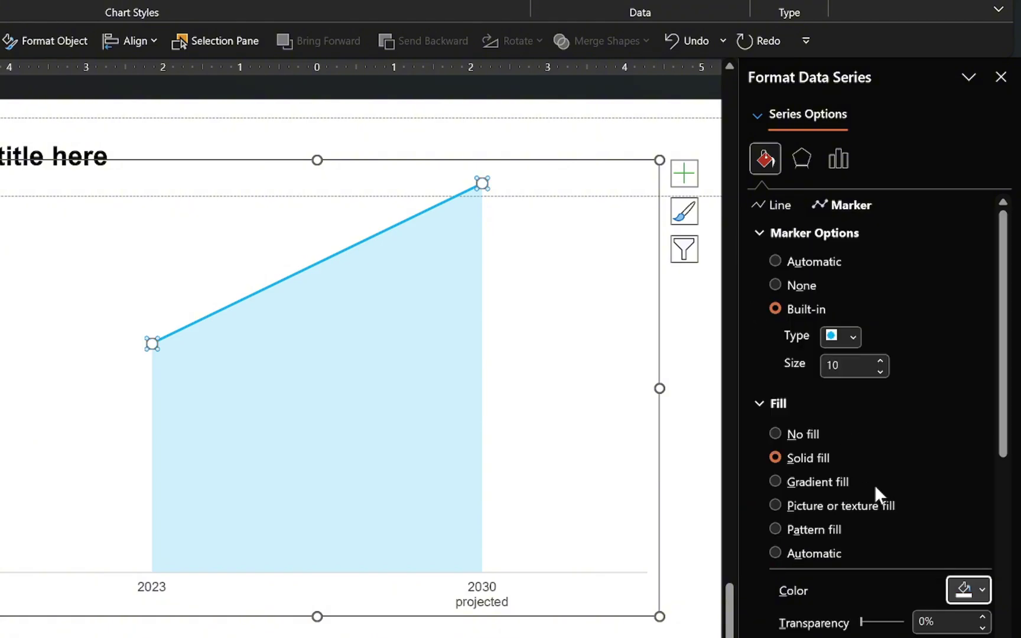
scroll(874, 494, down, 5)
click(969, 417)
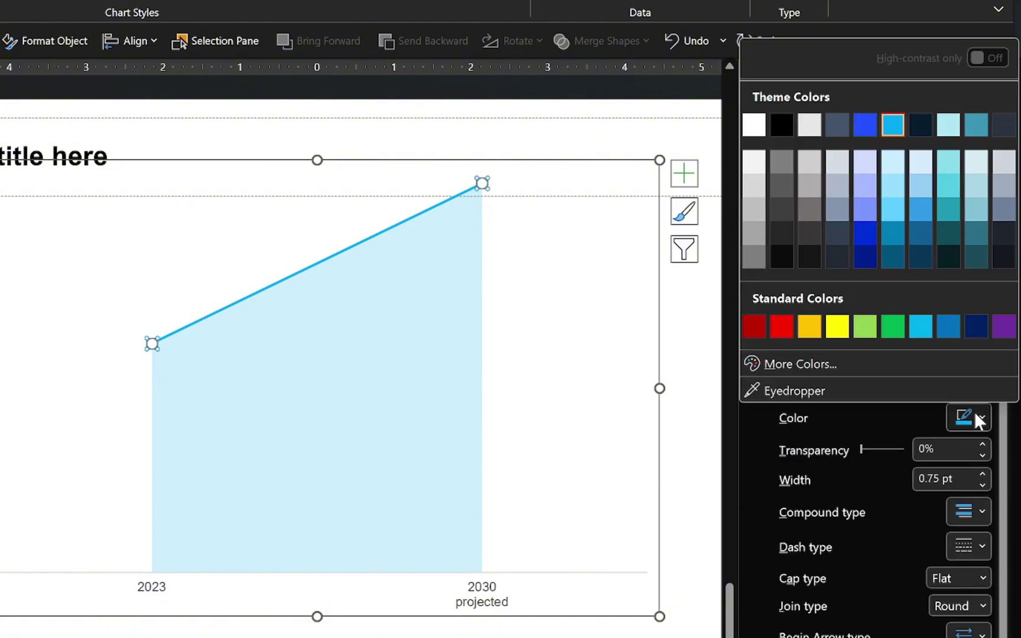
click(896, 127)
double_click(937, 478)
text(2.25)
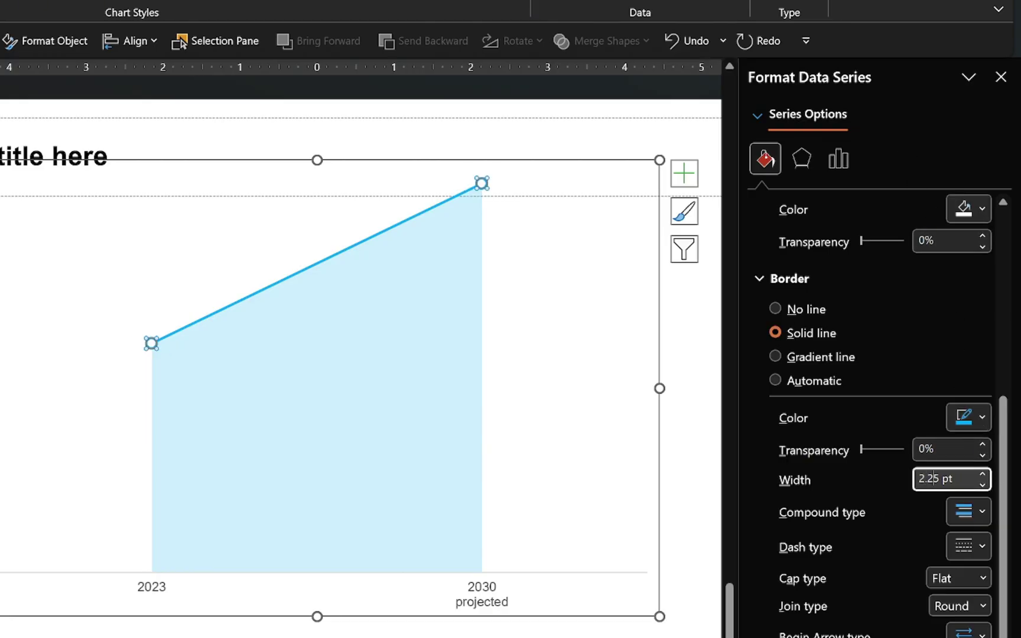
click(684, 173)
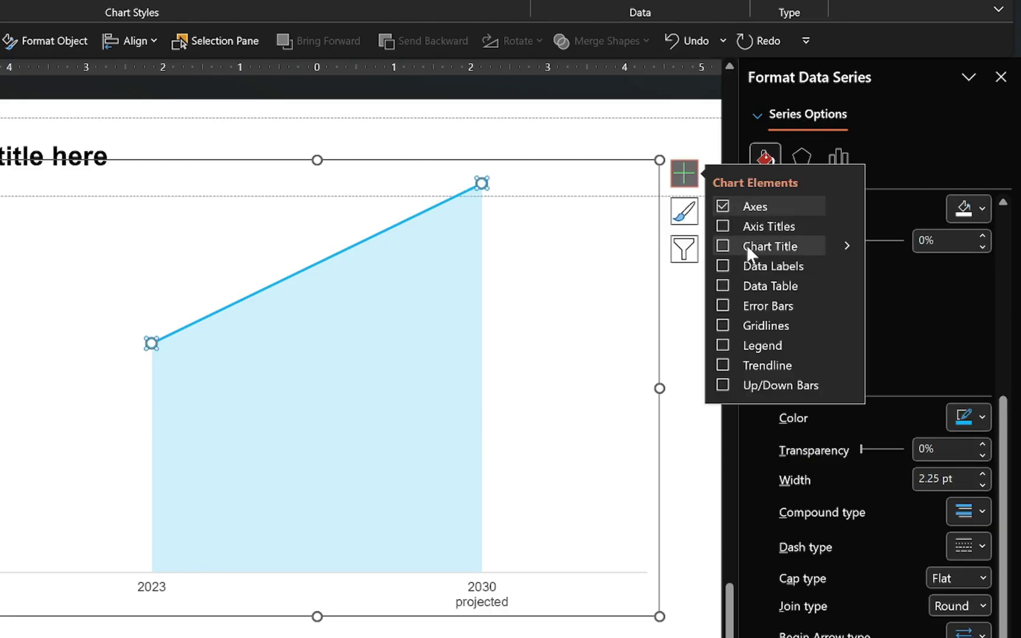
Label the shaded area with its series name, Southeast Asia, instead of its values.
mouse_move(847, 270)
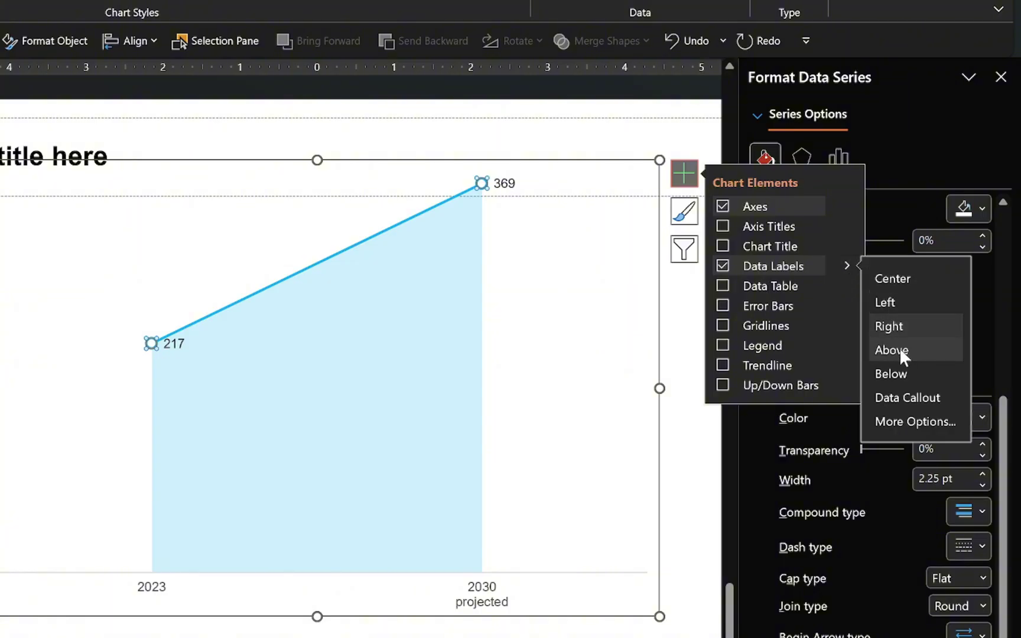
click(356, 397)
click(722, 266)
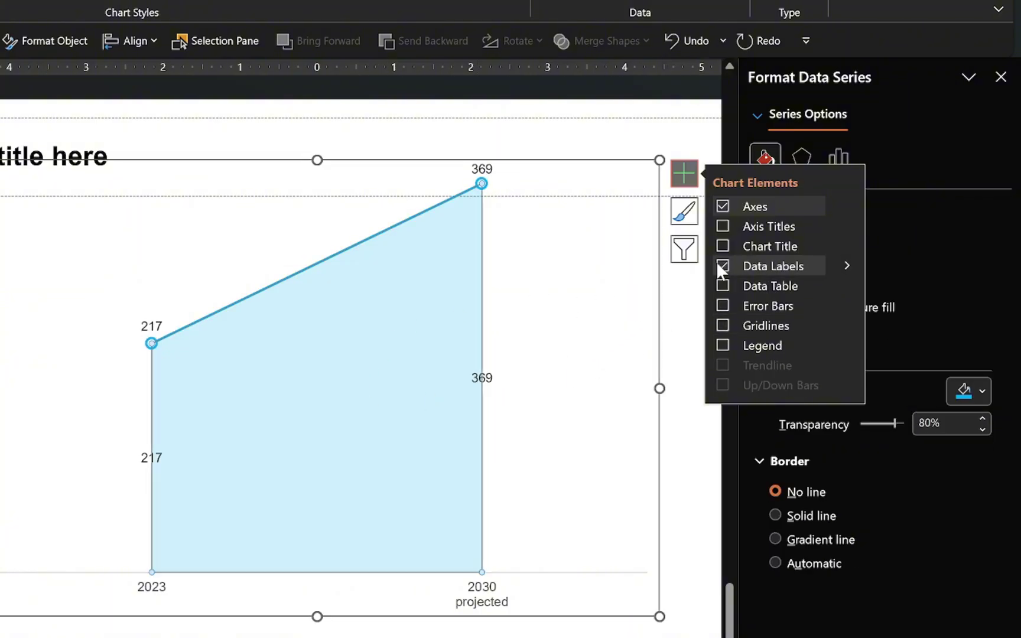
mouse_move(842, 264)
click(896, 298)
click(872, 164)
click(806, 275)
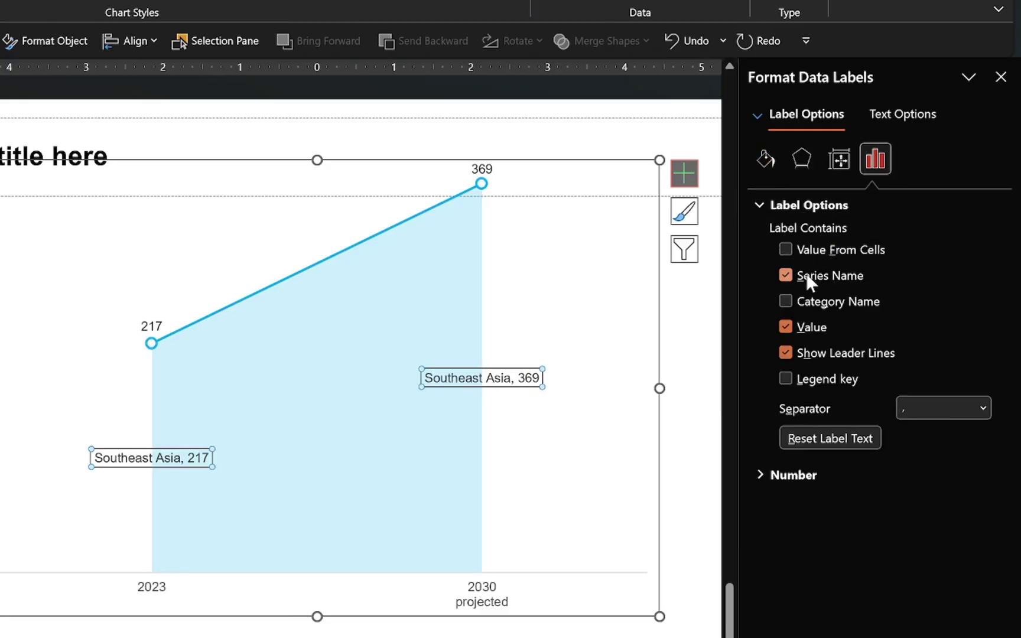
click(786, 327)
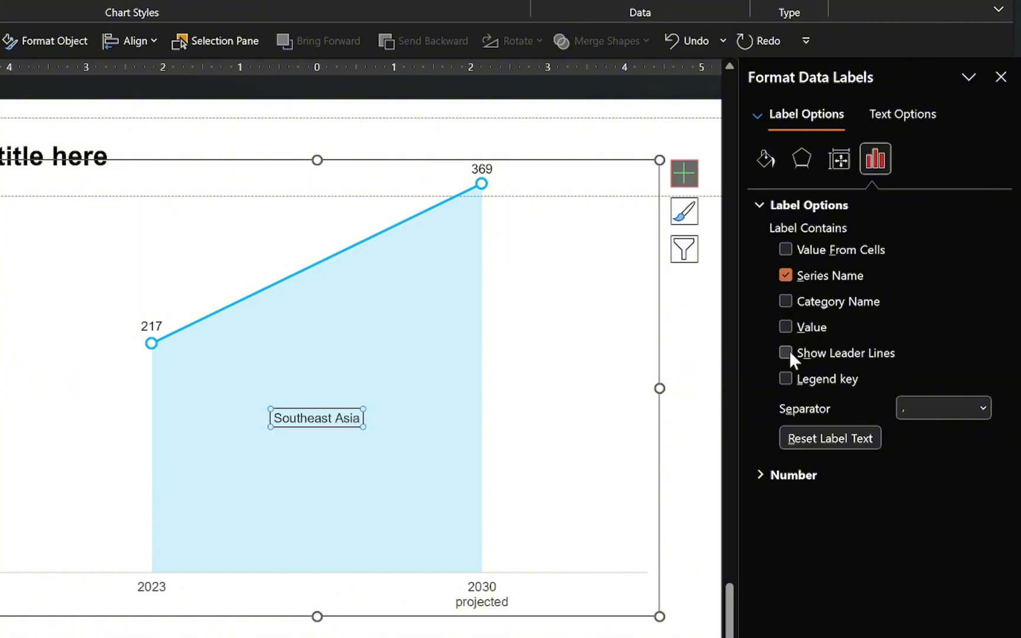
Set the horizontal category axis line to No line.
click(494, 598)
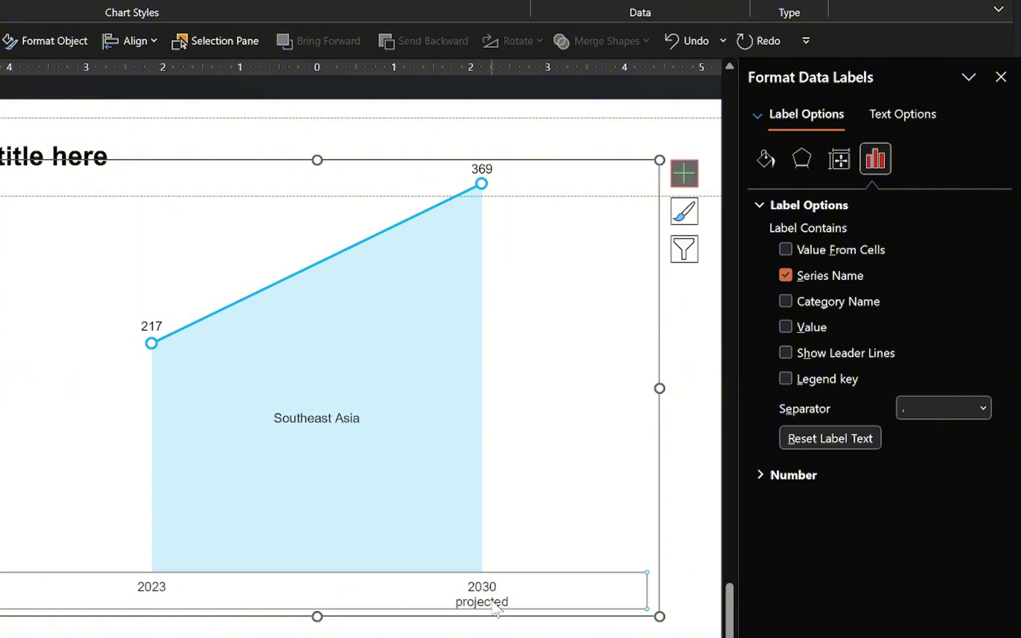
click(764, 161)
click(775, 462)
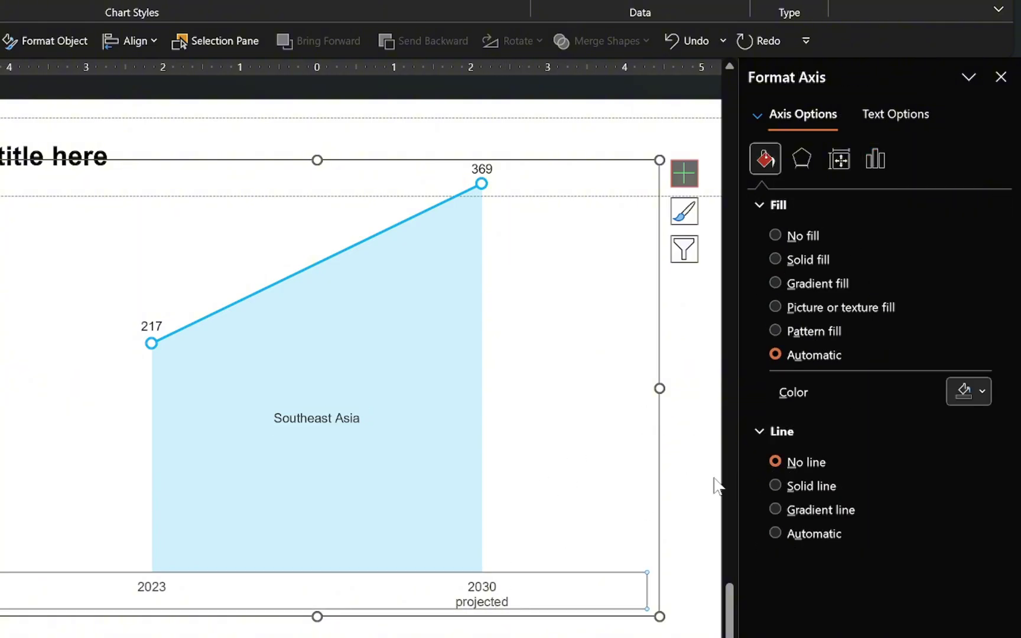
scroll(484, 467, down, 2)
click(543, 435)
Turn on the slide gridlines.
right_click(545, 434)
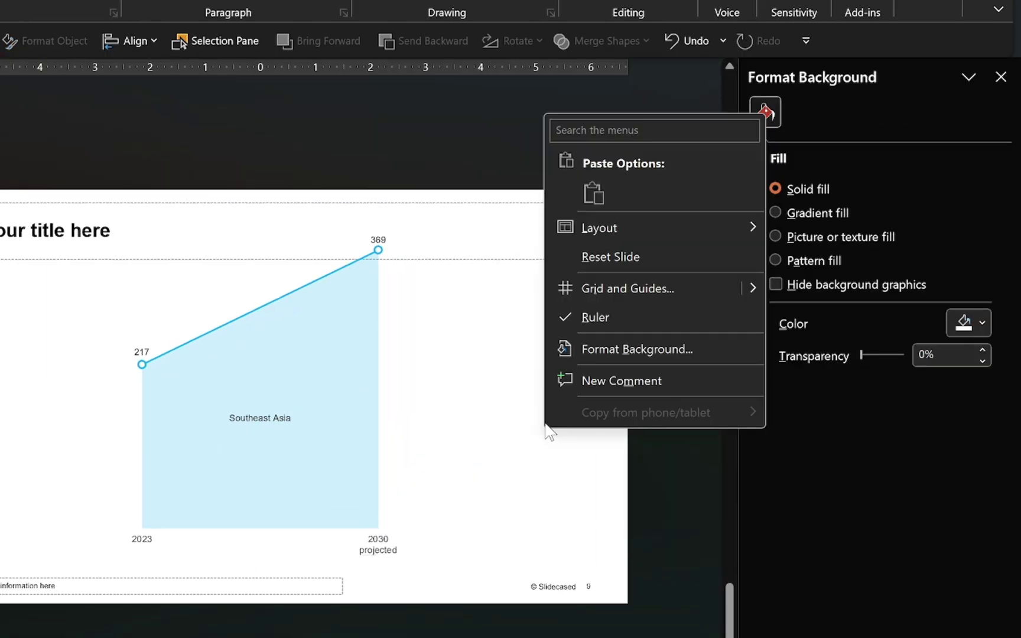
mouse_move(751, 289)
click(816, 406)
Shrink the chart narrower and shorter, and resize its axis and value label text.
click(407, 431)
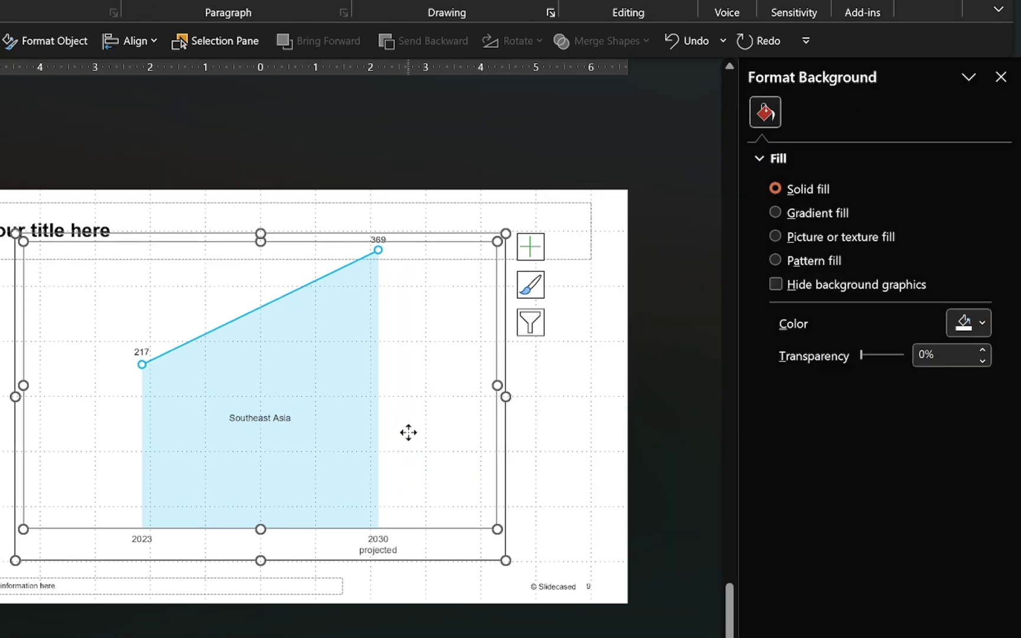
drag(507, 400, 646, 403)
click(566, 555)
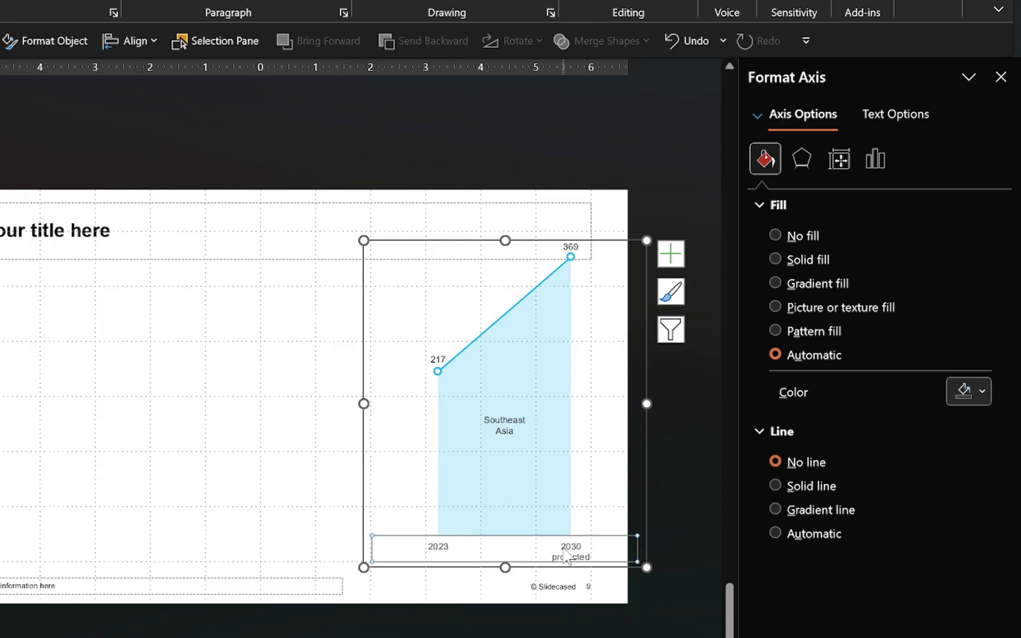
key(ctrl+shift+period)
key(ctrl+shift+period)
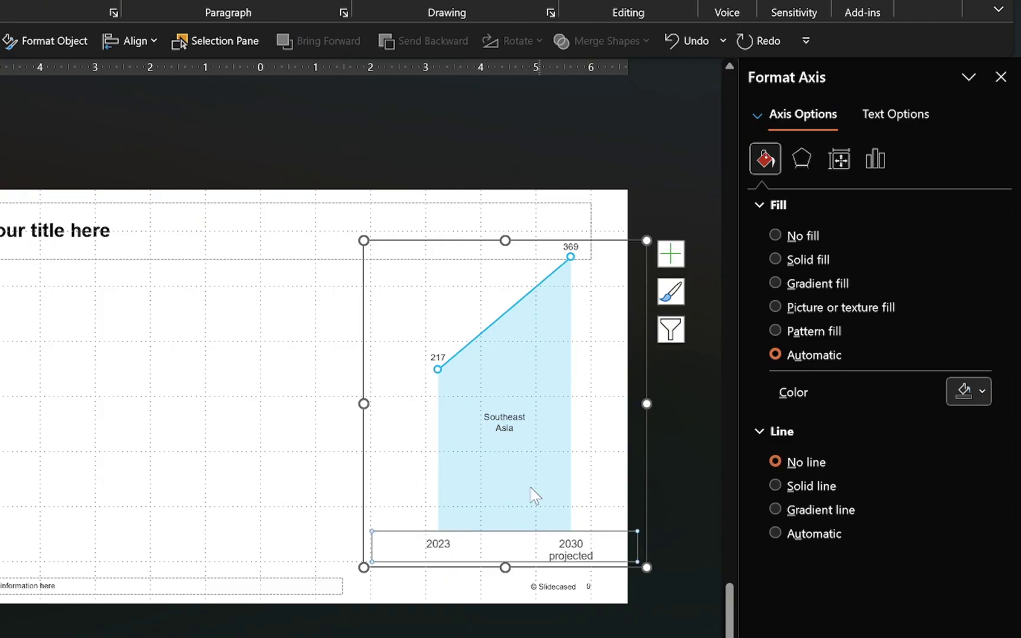
click(438, 359)
key(ctrl+shift+comma)
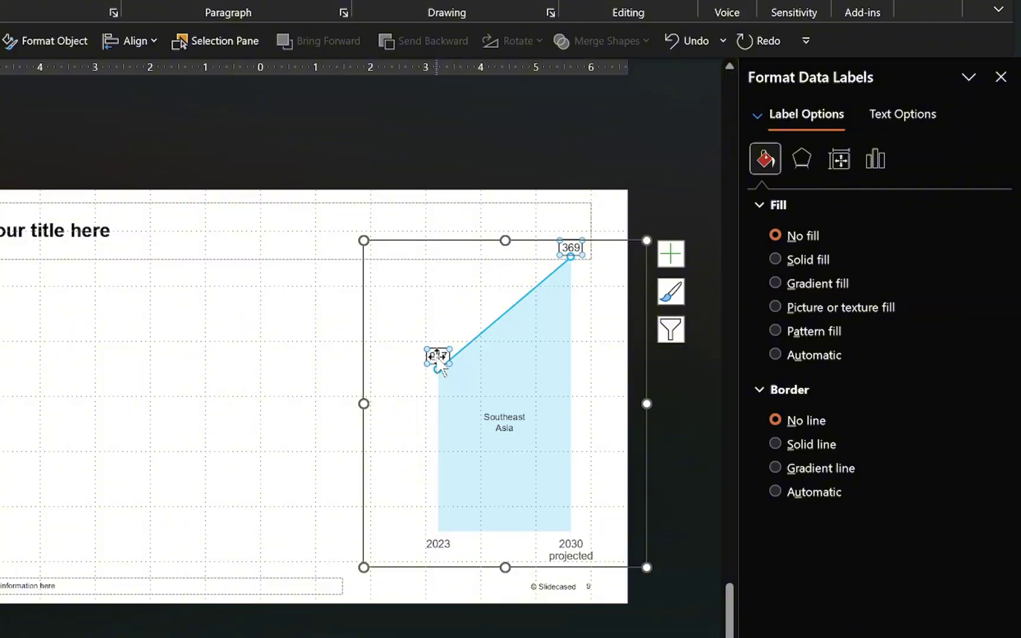
drag(505, 241, 505, 302)
click(522, 312)
drag(647, 423, 640, 424)
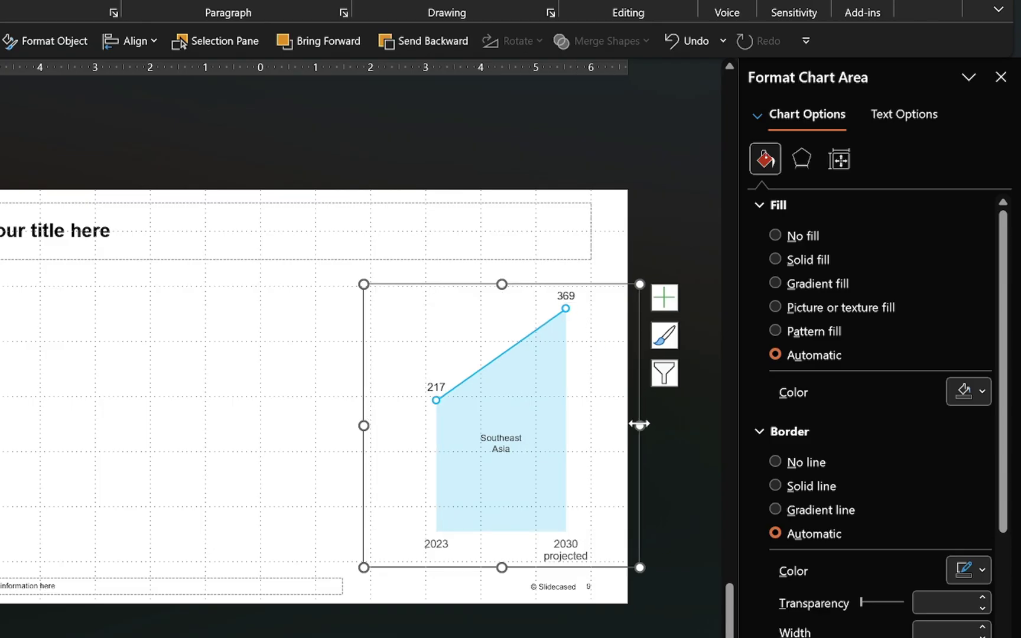
key(ctrl+z)
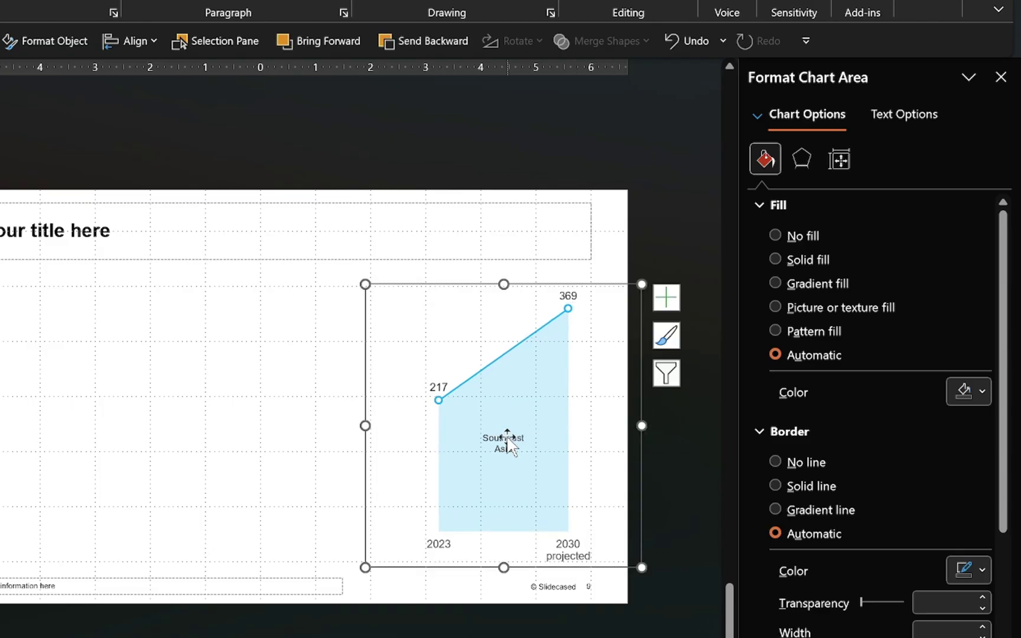
Enlarge the Southeast Asia label and drag it down near the area's base.
click(507, 447)
key(ctrl+shift+period)
click(510, 445)
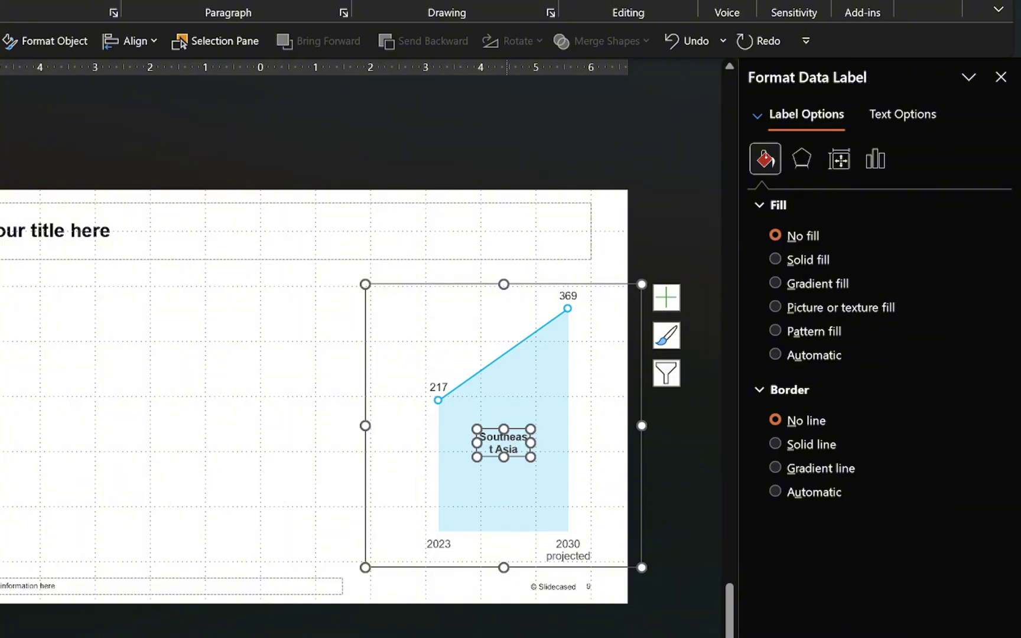
drag(525, 426, 523, 486)
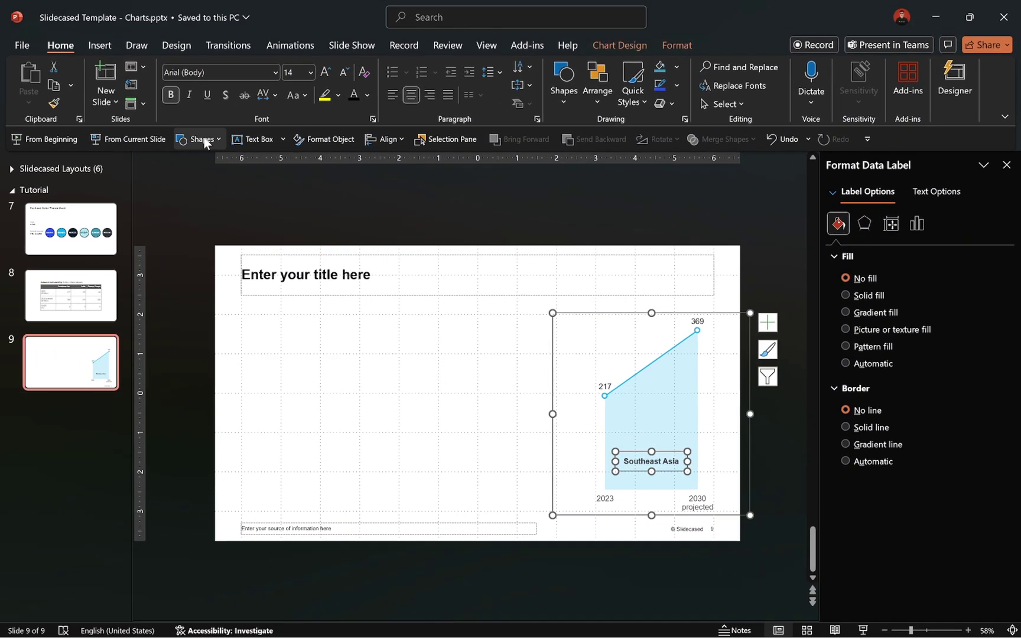
Draw a straight line along the chart's base, stretched under the 2030 column.
click(203, 139)
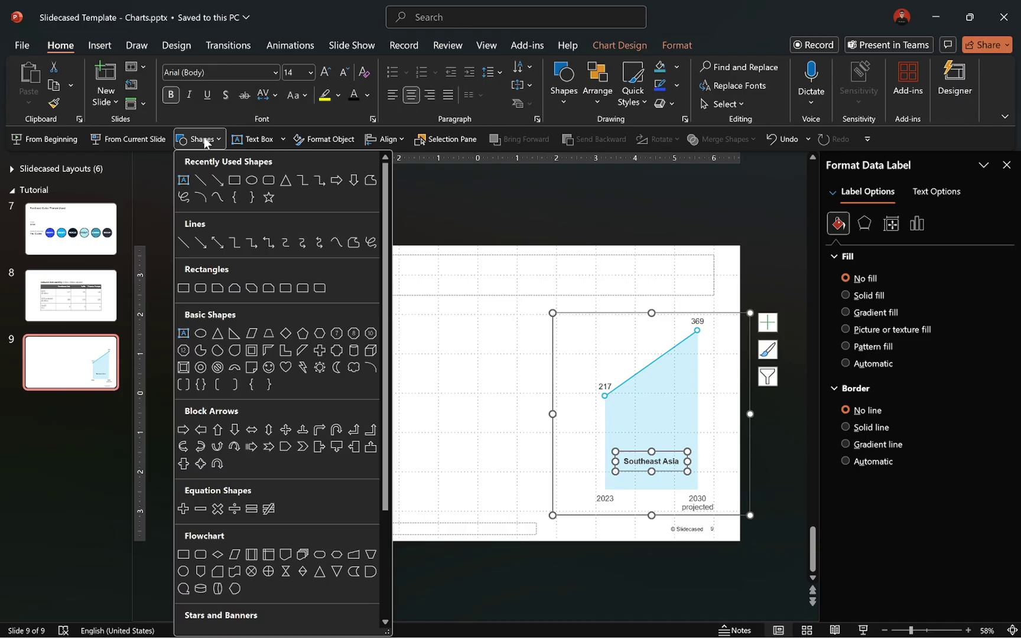
click(201, 181)
drag(308, 396, 639, 491)
scroll(639, 494, up, 8)
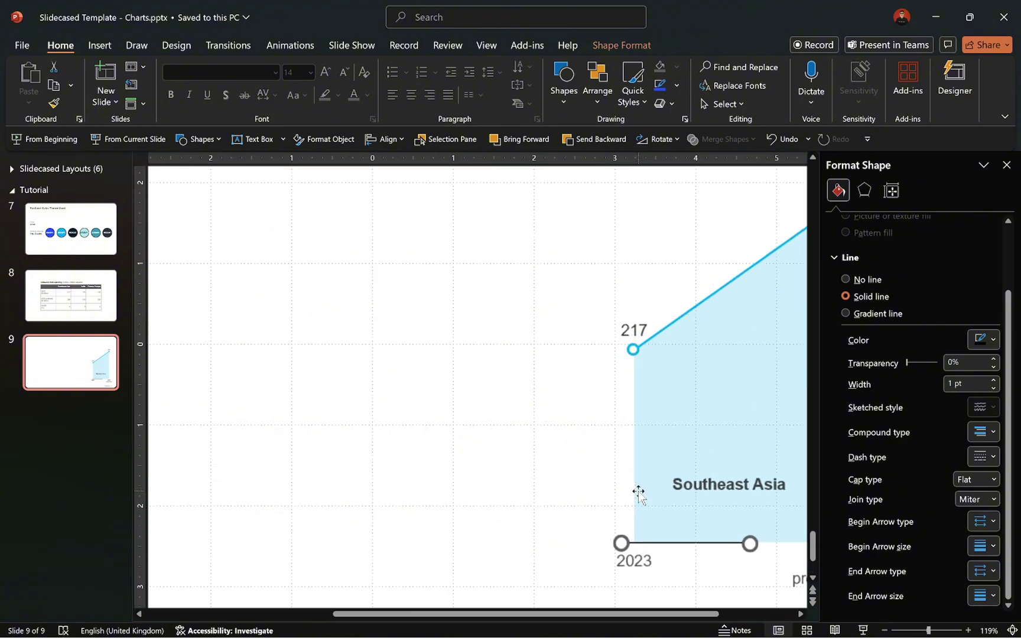
click(625, 526)
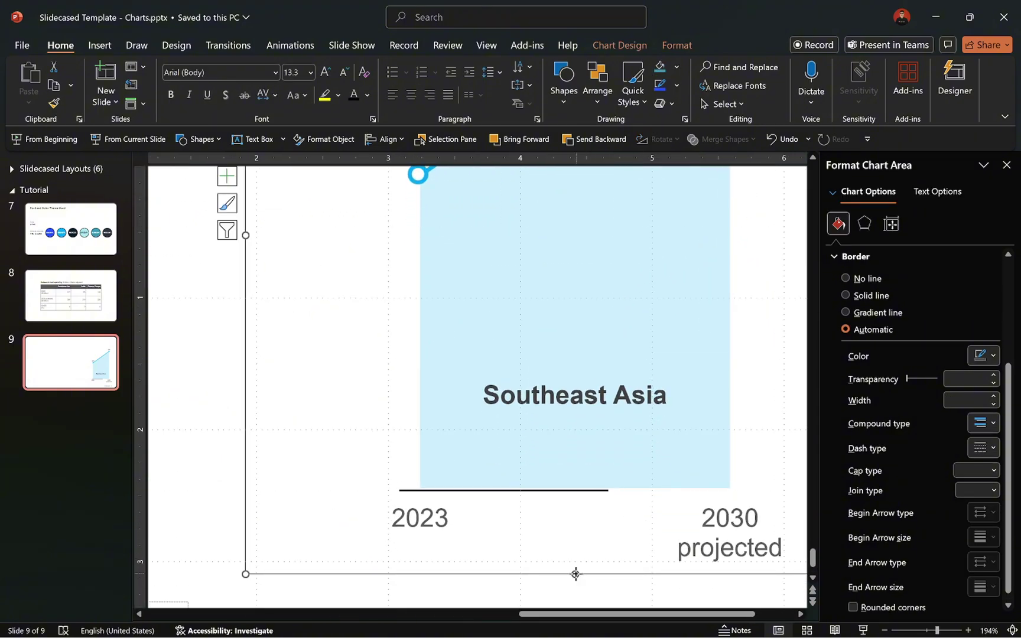
scroll(576, 577, right, 3)
click(508, 486)
drag(527, 486, 672, 494)
Center-align the line with the chart and group them together.
scroll(674, 498, down, 8)
shift+click(707, 450)
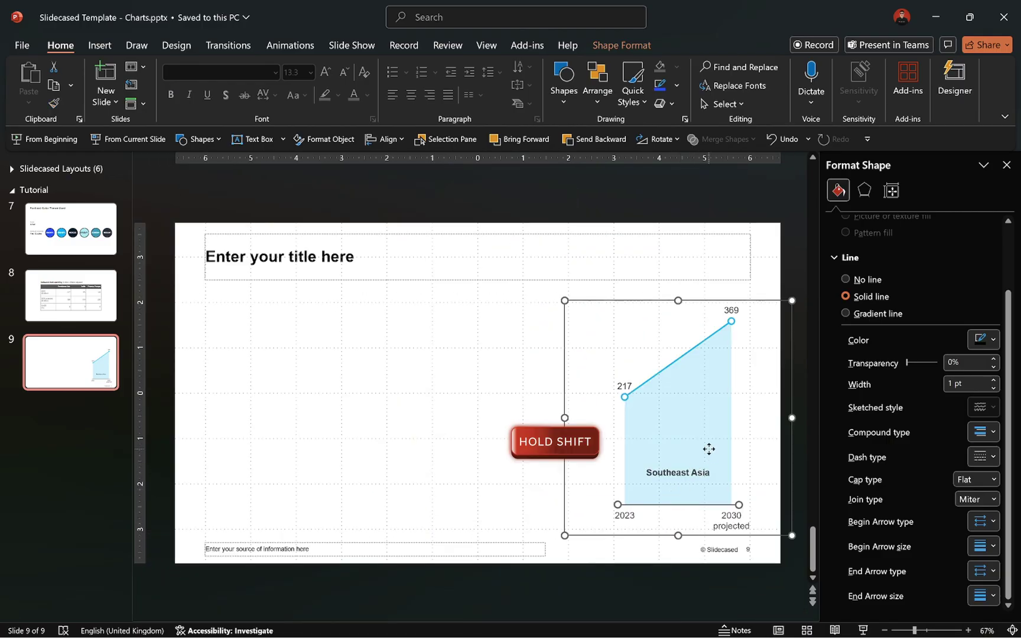
click(386, 139)
click(422, 183)
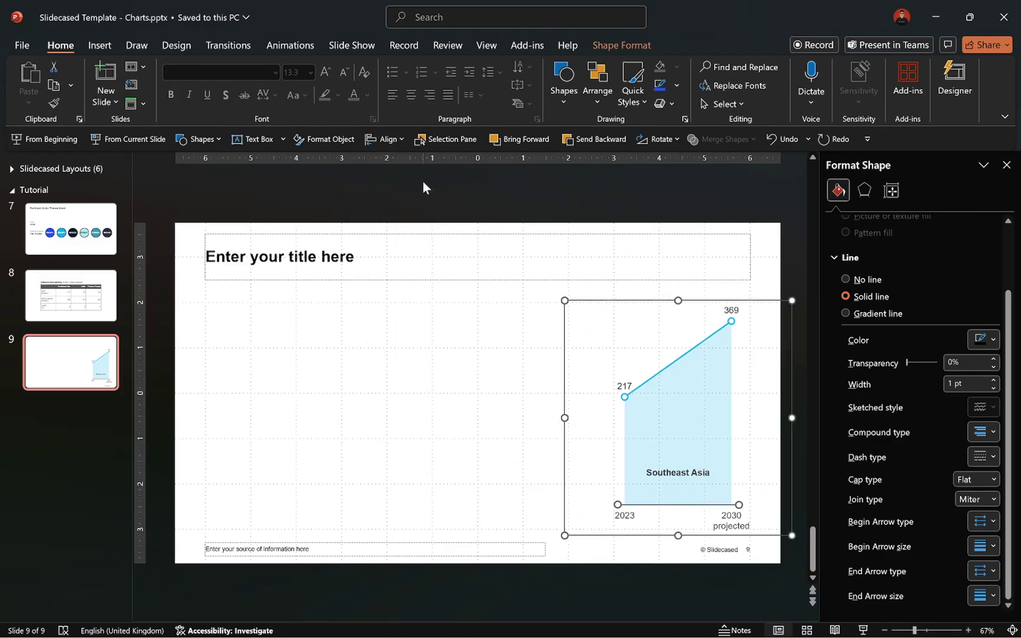
key(ctrl+g)
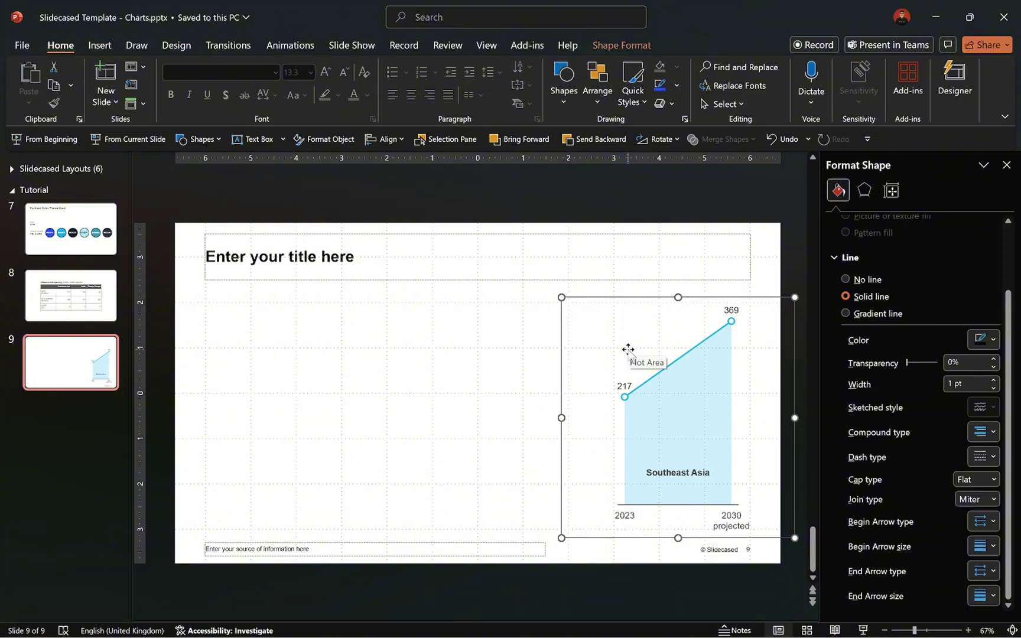
Draw a rectangle with 100% transparent fill and solid outline, positioned around the 217 label.
click(206, 146)
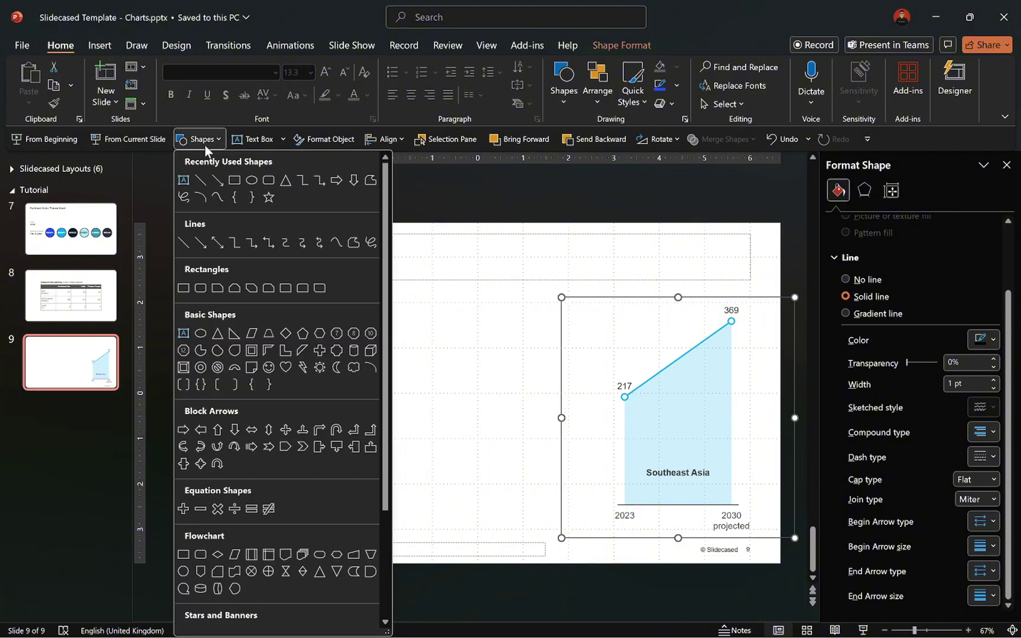
click(234, 181)
drag(321, 336, 322, 335)
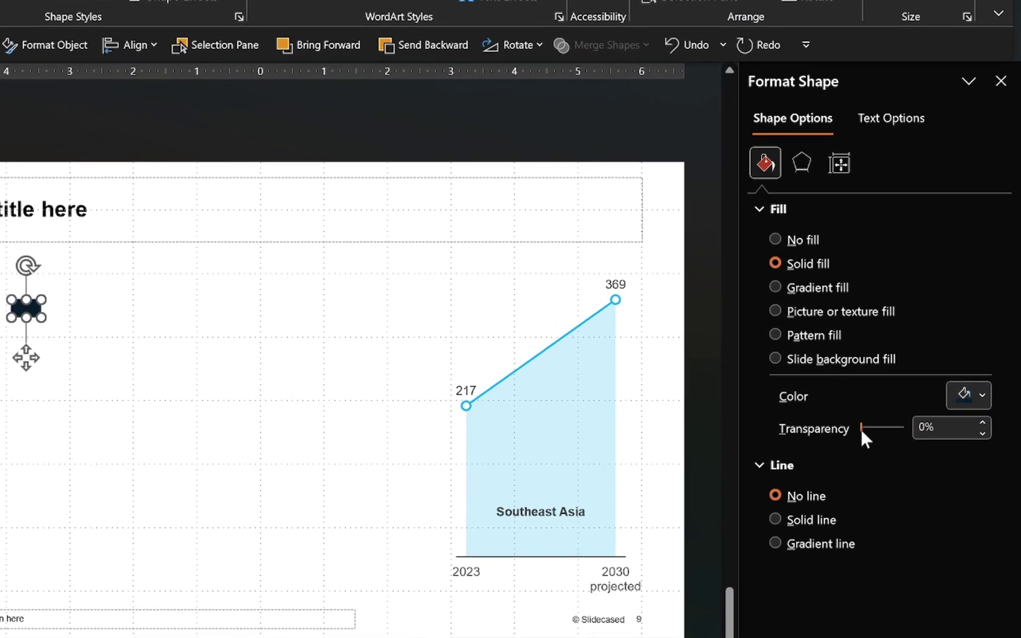
drag(861, 428, 904, 427)
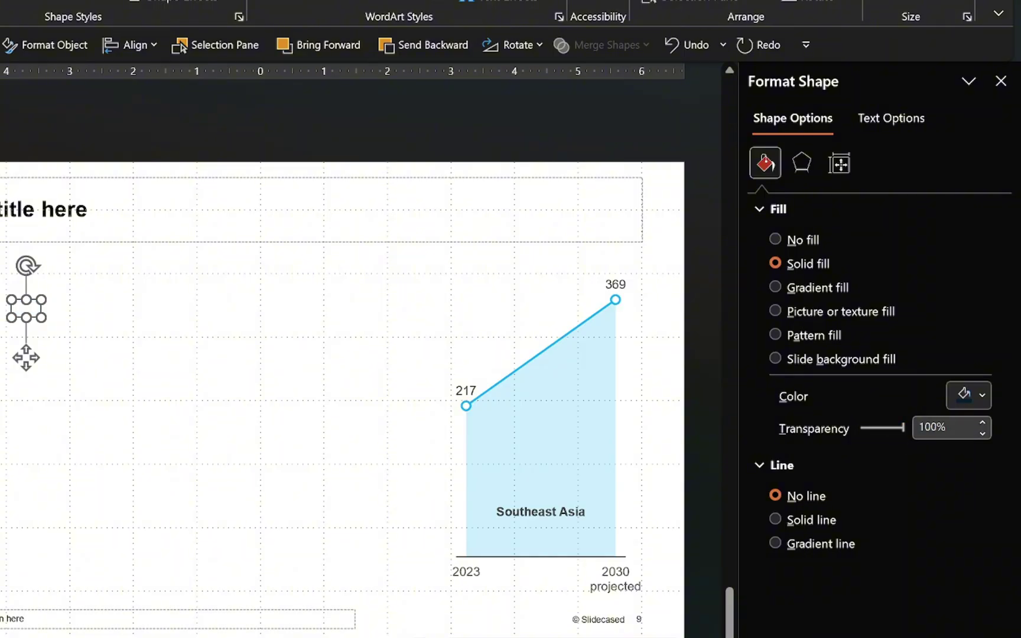
click(781, 515)
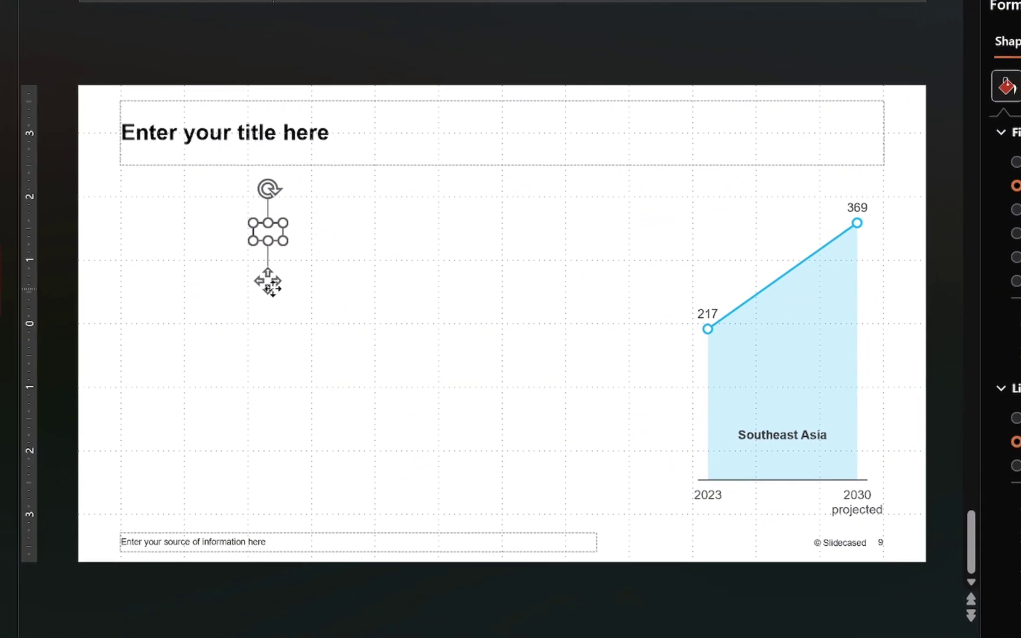
drag(27, 357, 465, 439)
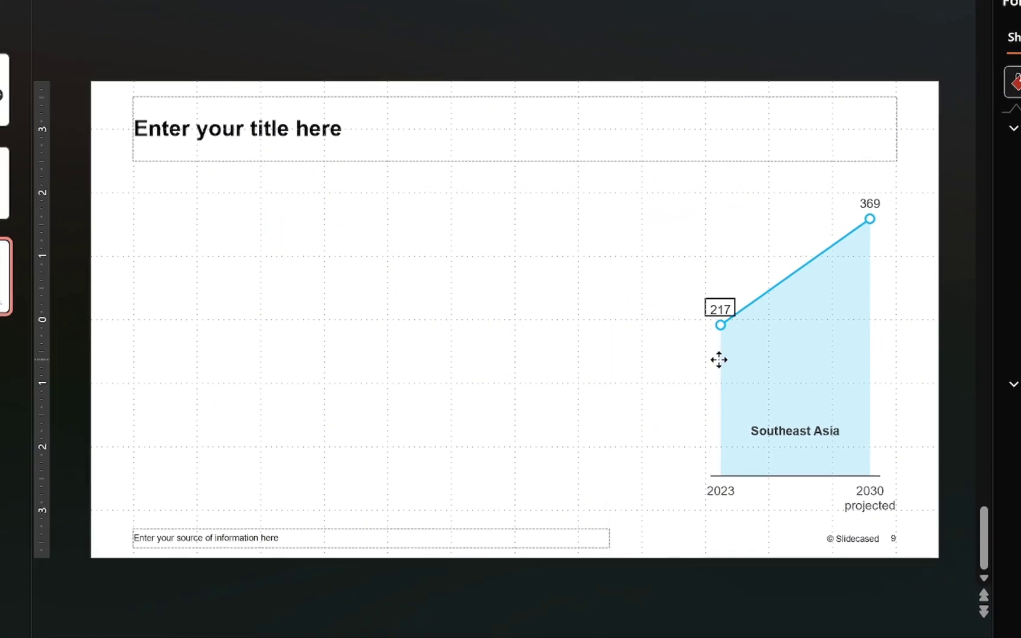
drag(549, 294, 683, 109)
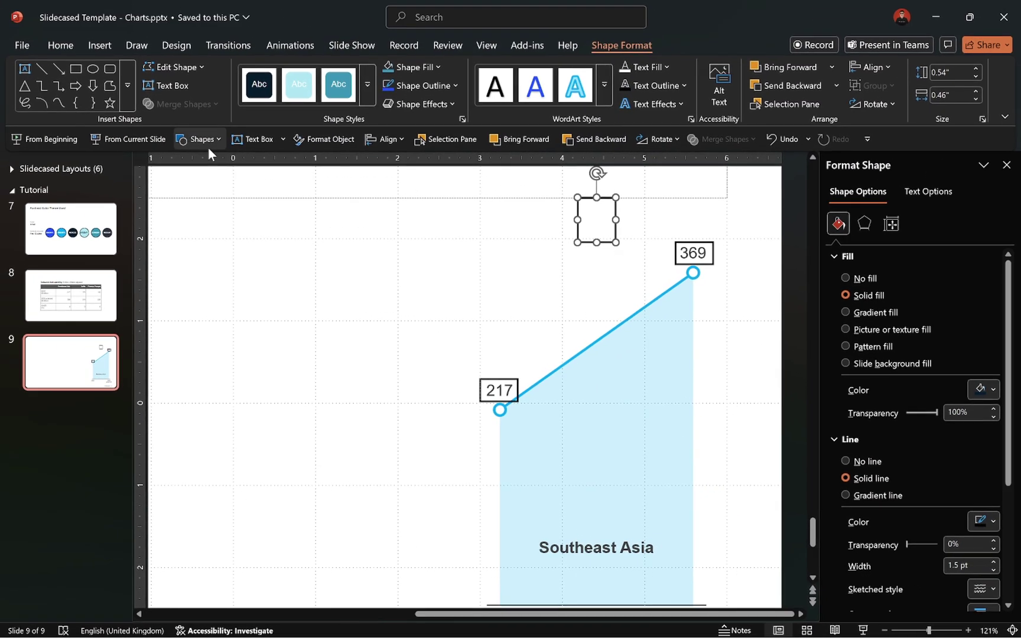
Link the small box to the 217 and 369 labels with gray elbow connectors.
click(204, 141)
click(234, 242)
drag(573, 217, 498, 380)
drag(499, 325, 606, 235)
drag(537, 379, 695, 242)
shift+click(499, 296)
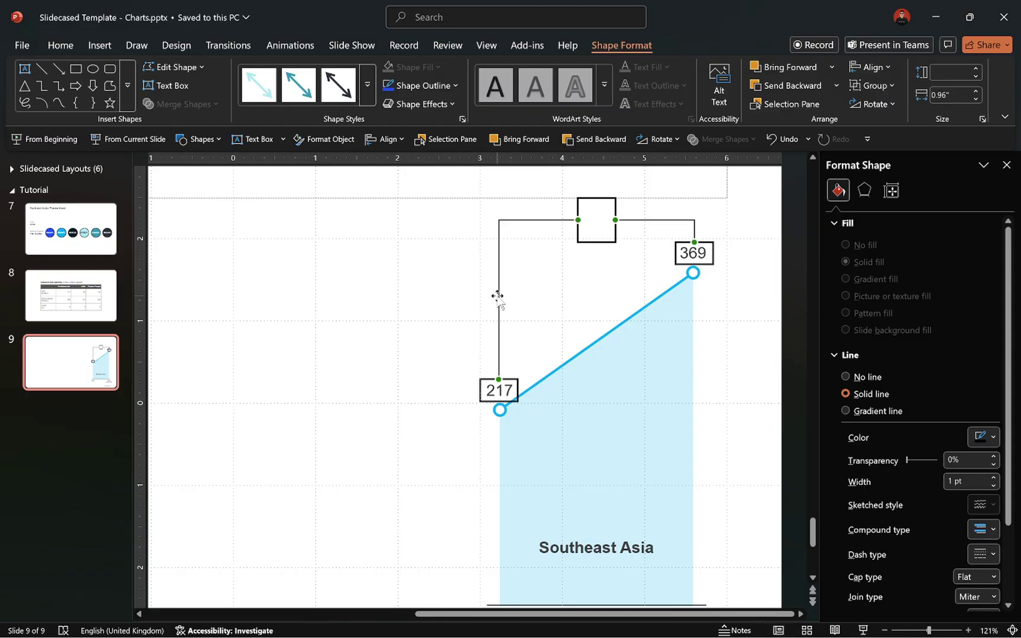
click(983, 438)
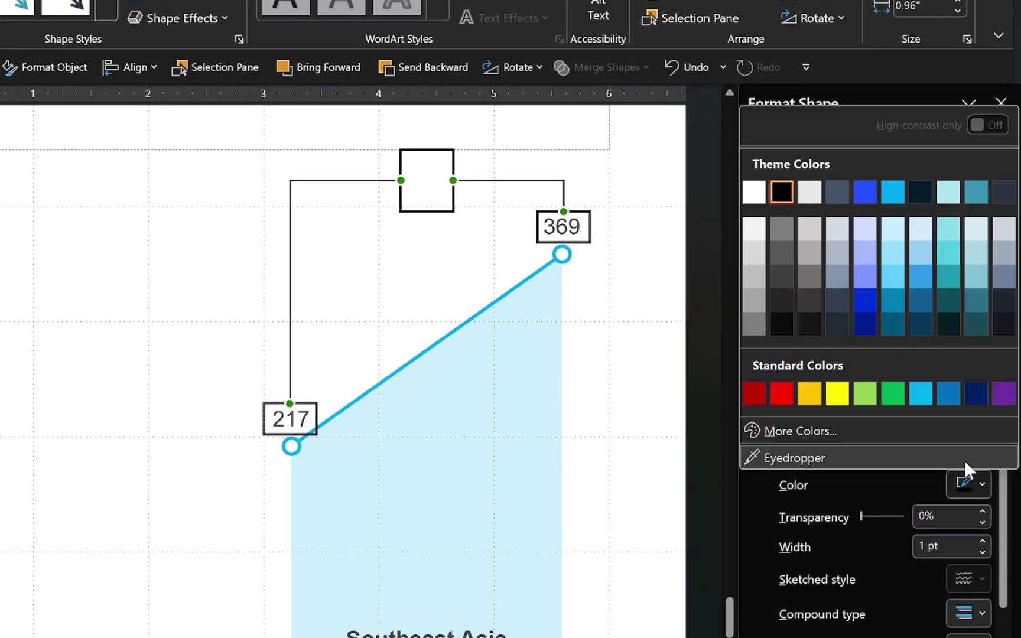
click(760, 305)
Type 'CAGR 8%' in the box, bold the 8%, shrink CAGR, and widen the box.
click(418, 176)
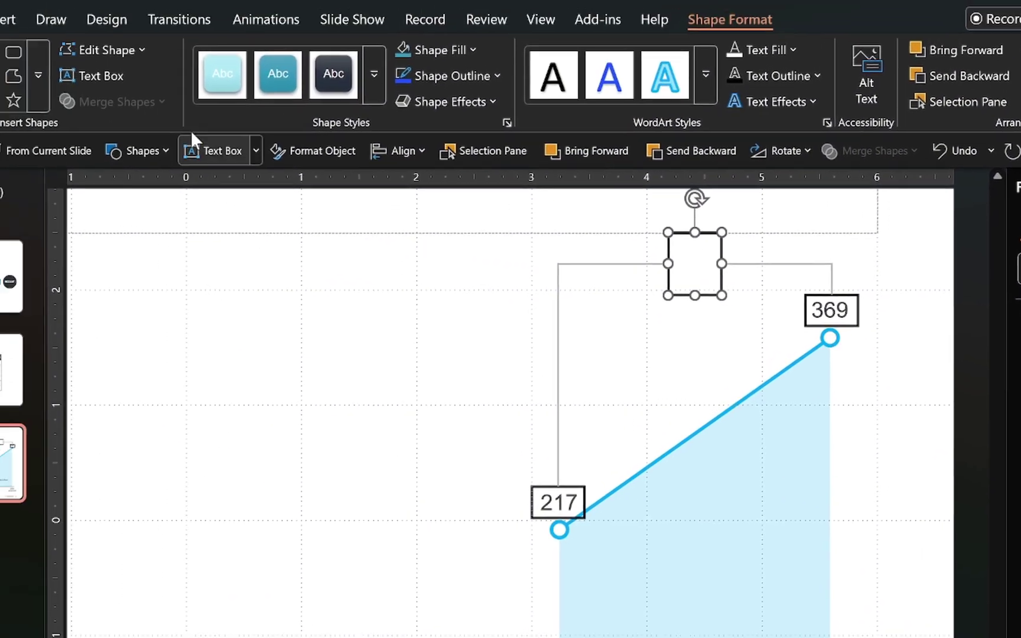
click(86, 63)
click(515, 133)
click(535, 237)
text(CAGR 8%)
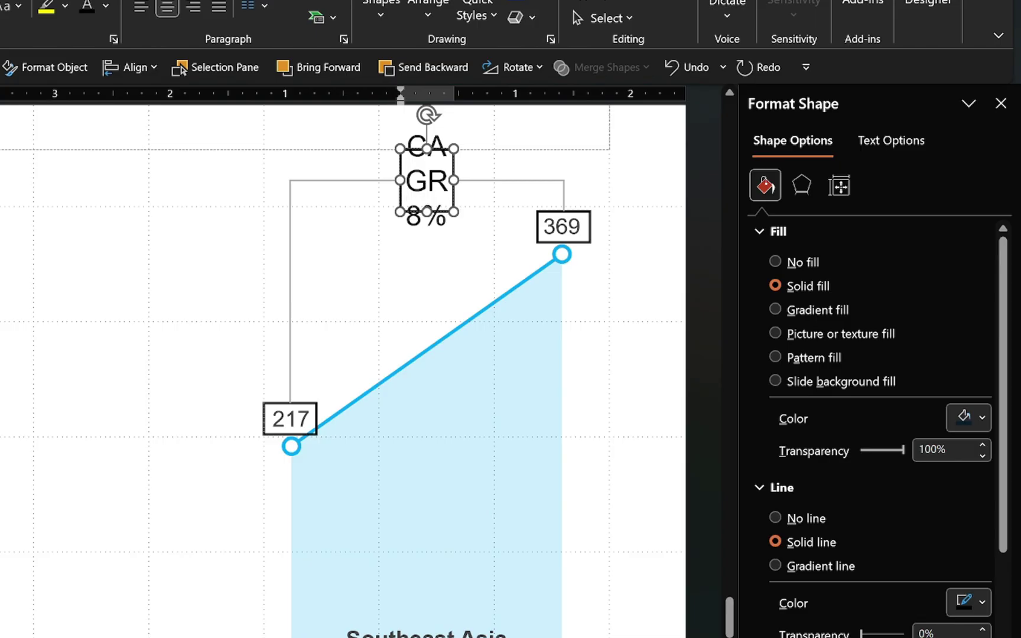
double_click(407, 210)
key(ctrl+b)
double_click(415, 163)
key(ctrl+shift+comma)
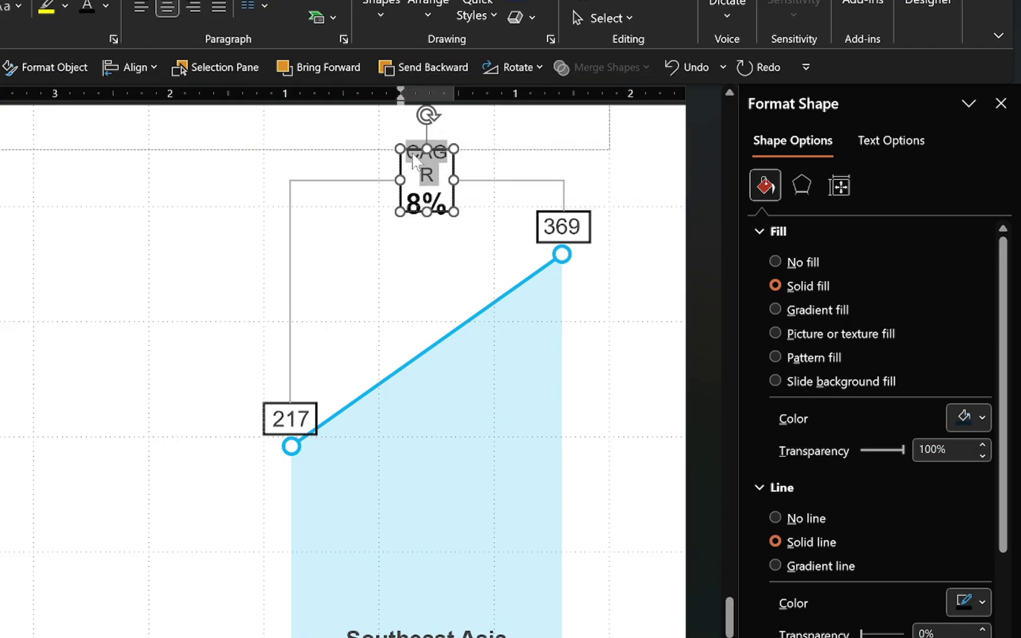
drag(450, 177, 461, 182)
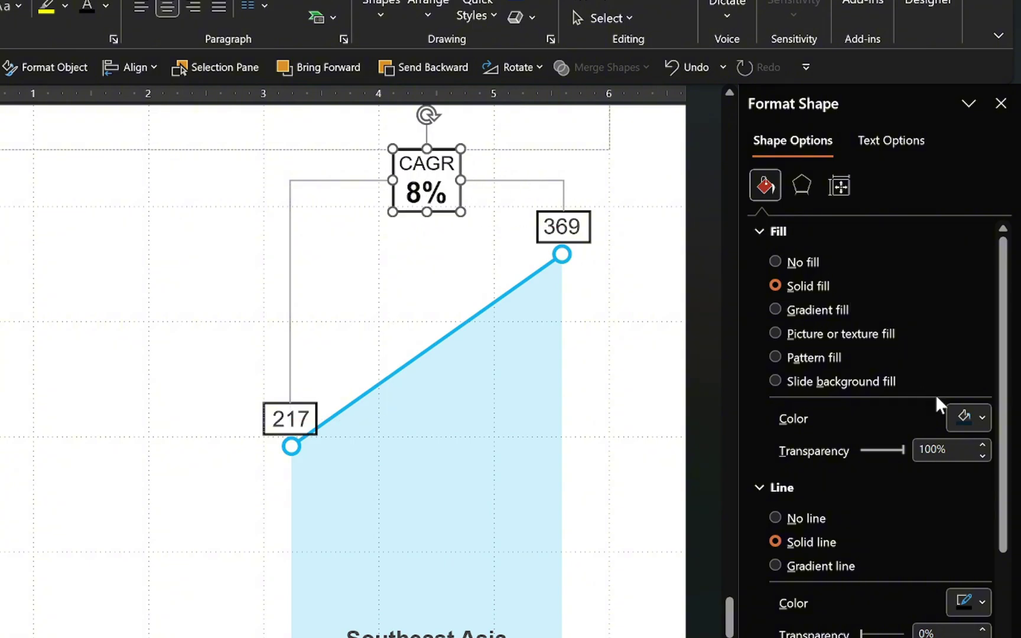
Fill the CAGR box with fully opaque white and remove the 217 and 369 label borders.
click(965, 420)
click(754, 125)
drag(904, 448, 836, 447)
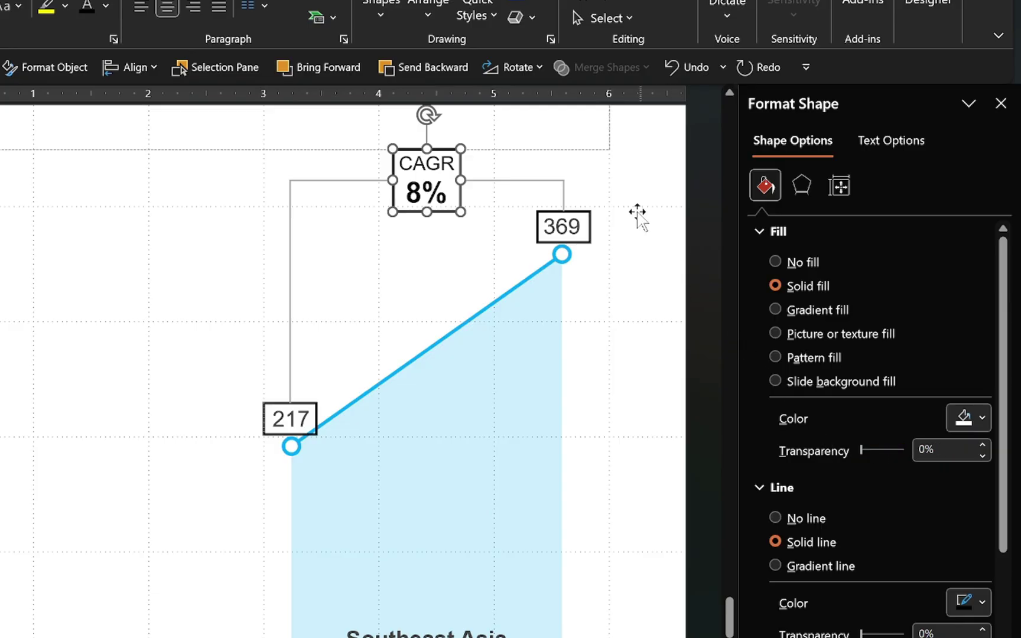
shift+click(586, 224)
shift+click(295, 418)
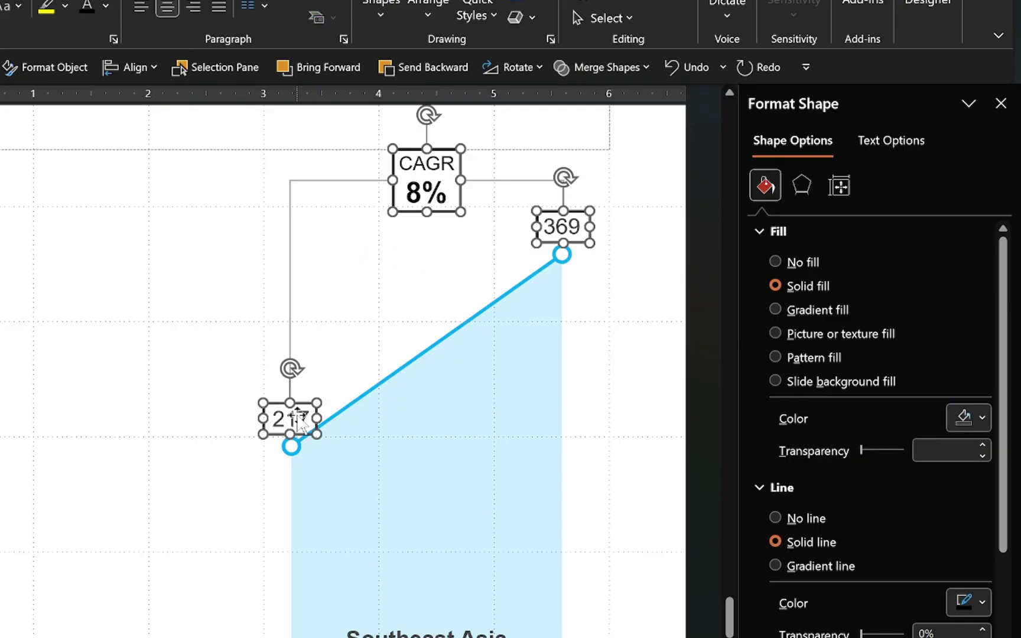
click(774, 518)
Group the chart together with all its labels and connectors.
scroll(661, 478, down, 3)
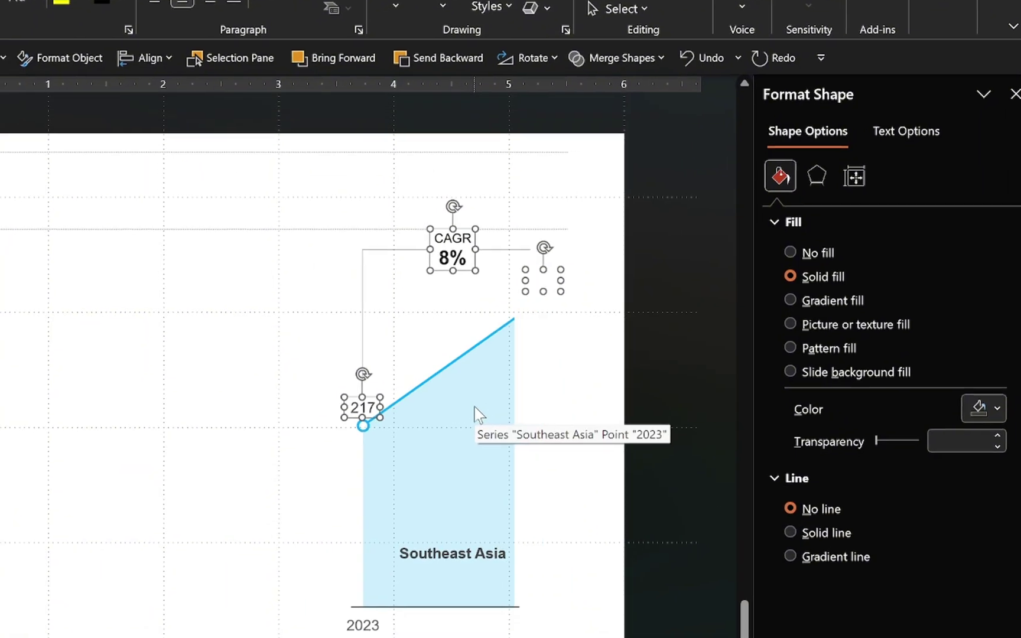
drag(844, 137, 403, 472)
key(ctrl+g)
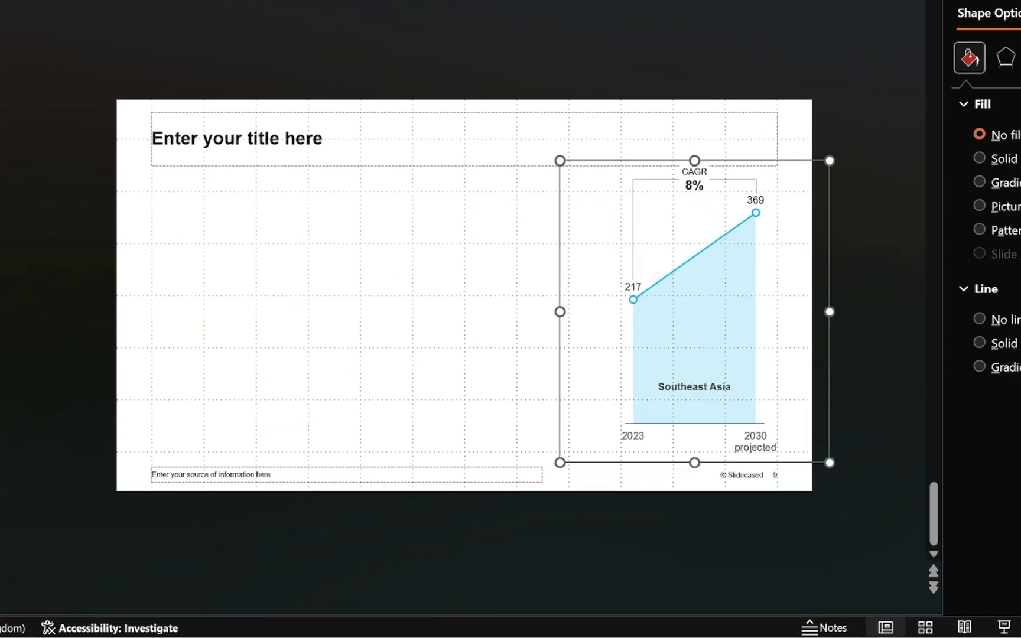
Duplicate the chart group into three copies and distribute them horizontally.
drag(561, 260, 397, 276)
key(ctrl+d)
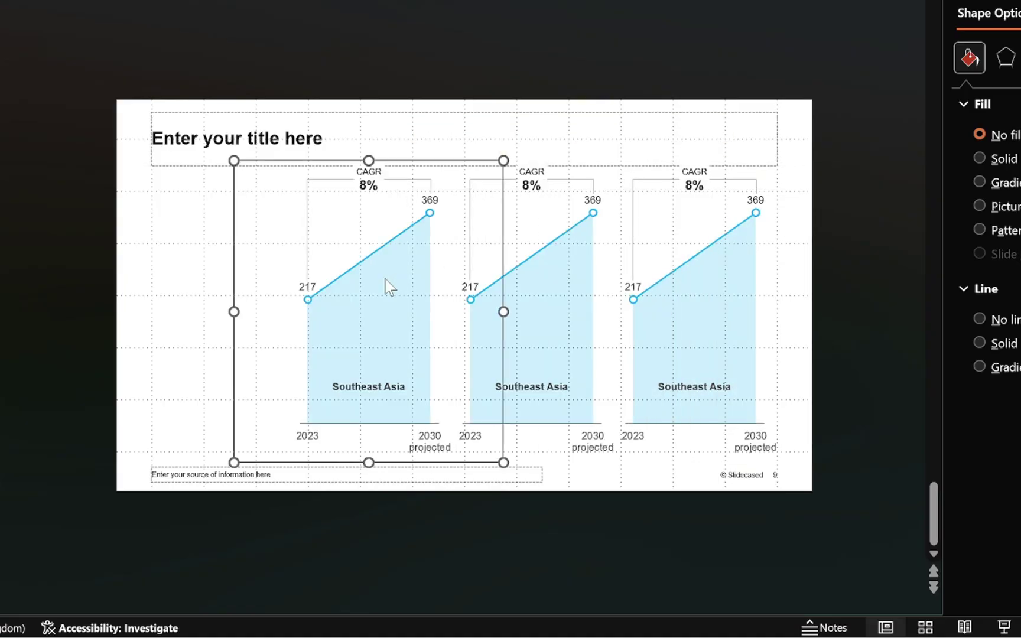
drag(232, 284, 189, 285)
shift+click(577, 301)
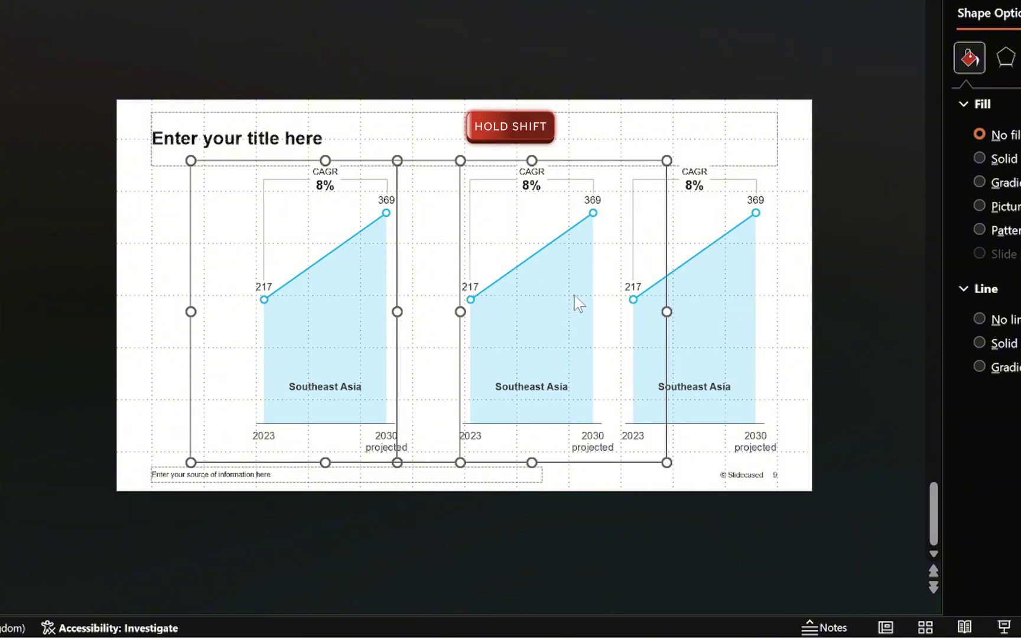
shift+click(722, 294)
click(384, 138)
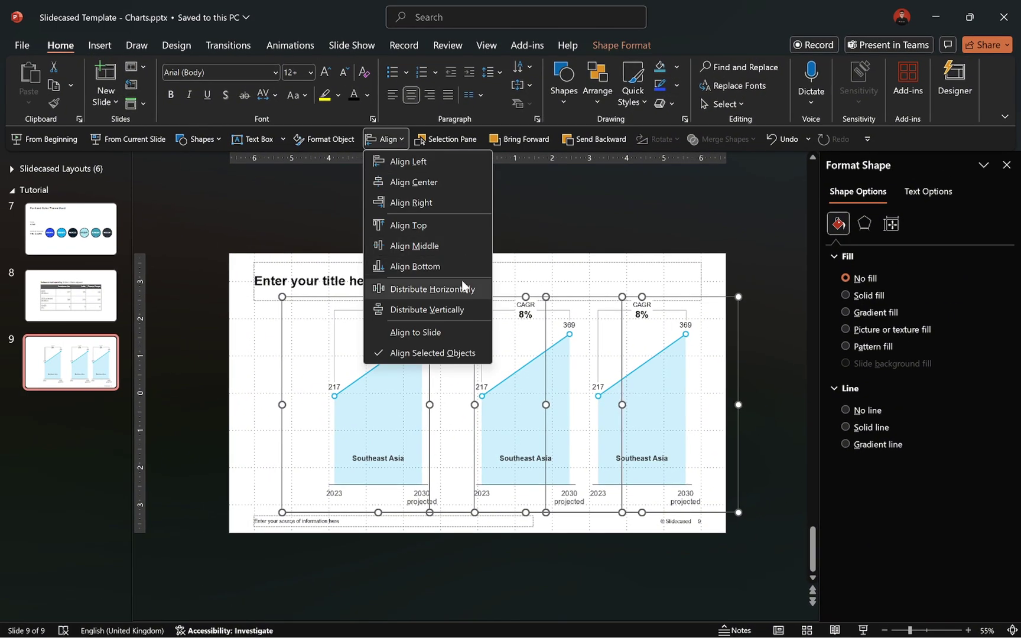
click(462, 284)
Ungroup the charts, send the matching parts of all three to the back, and return to slide 8.
key(ctrl+shift+g)
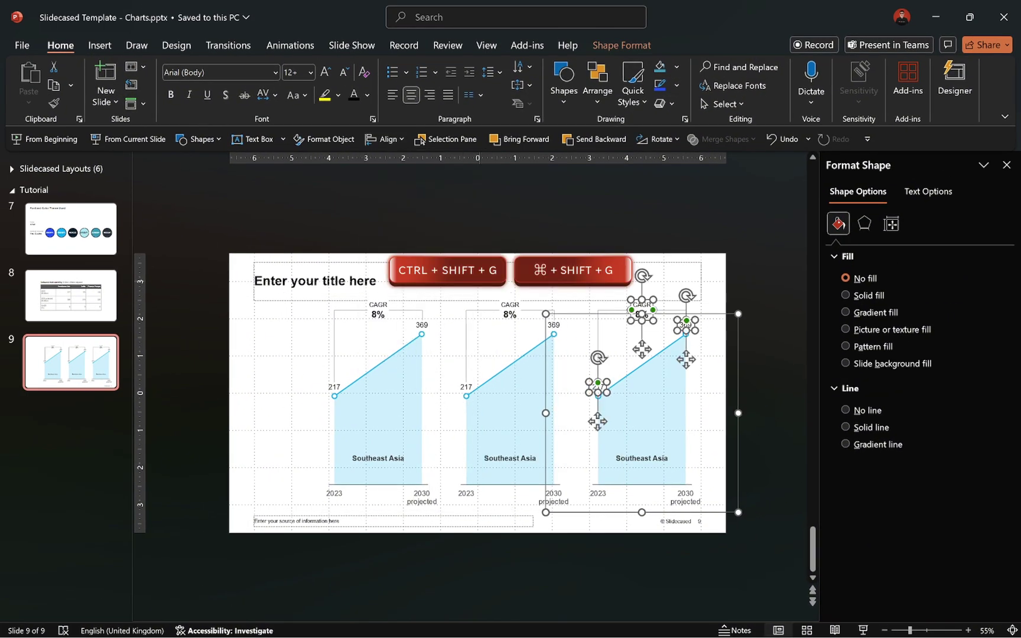
click(778, 343)
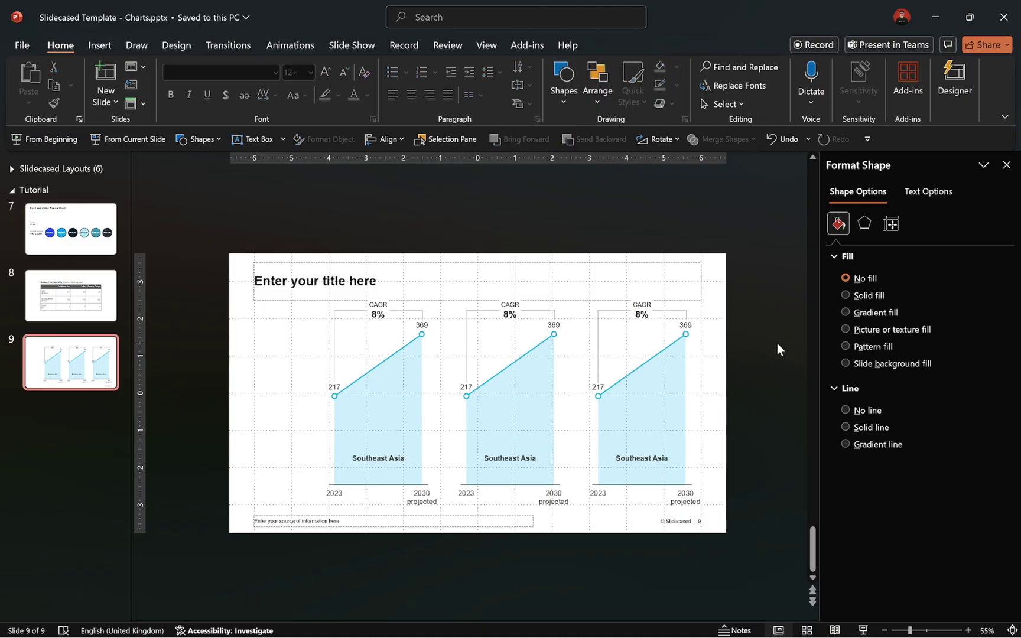
shift+click(678, 397)
shift+click(531, 408)
shift+click(388, 417)
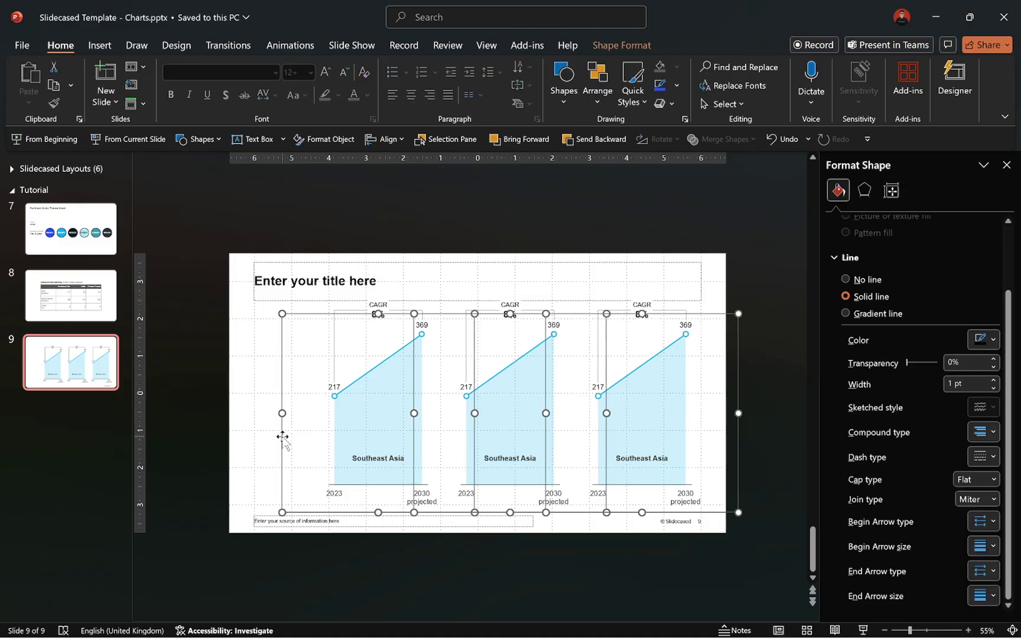
right_click(280, 436)
click(349, 274)
click(91, 310)
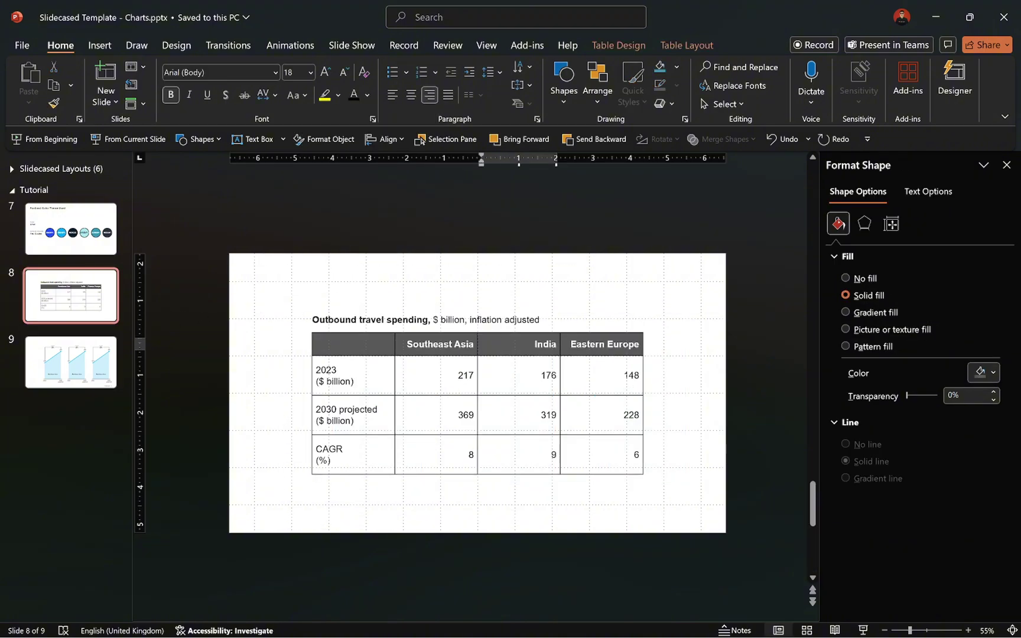
Copy India's 176 and 319 values and open the middle chart's data sheet.
drag(549, 376, 548, 415)
key(ctrl+c)
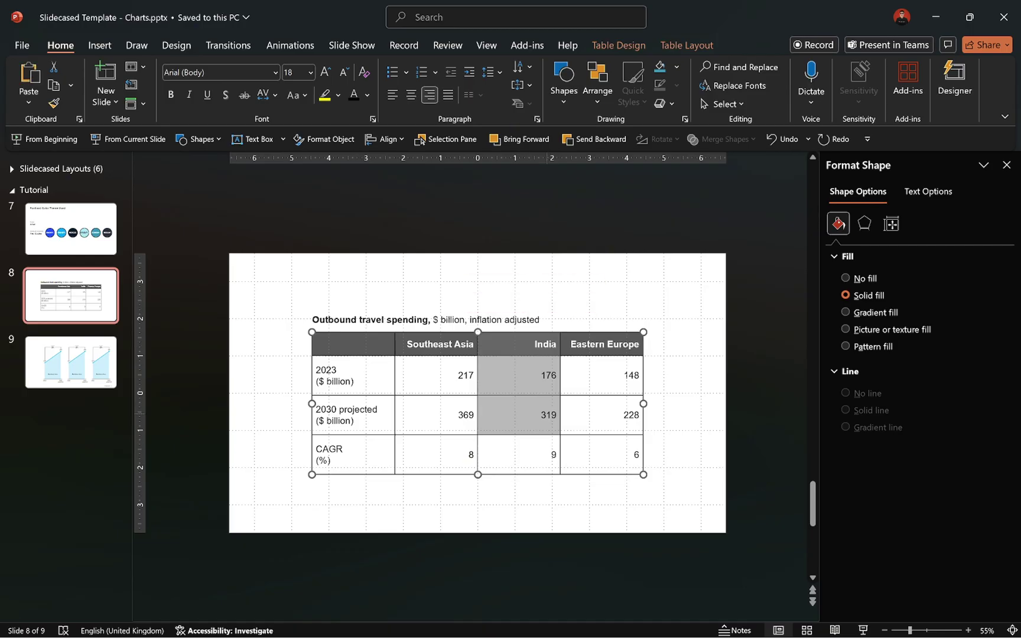
key(Page_Down)
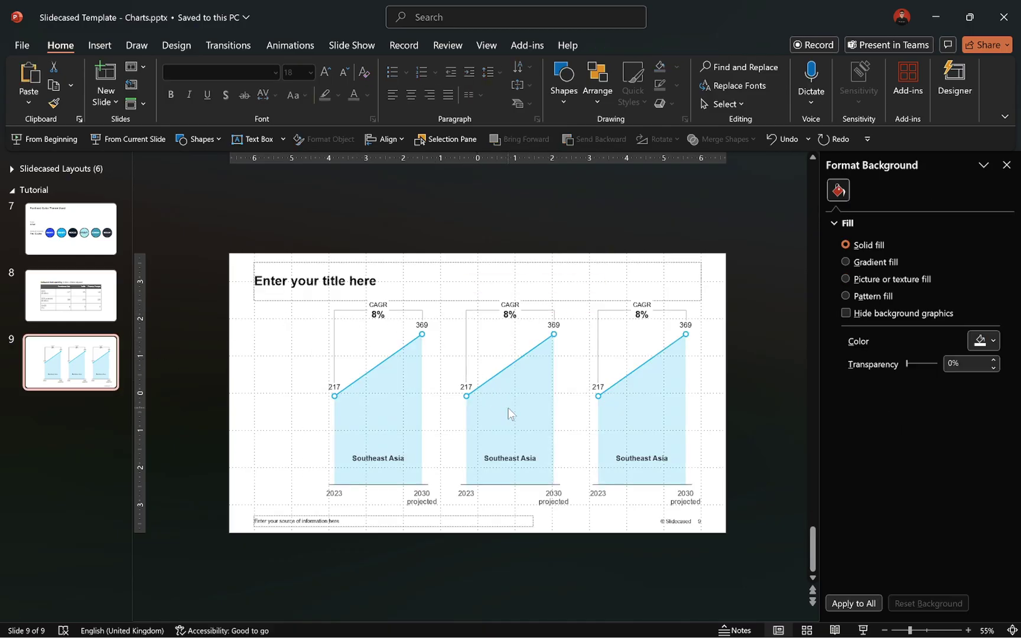
click(509, 414)
click(510, 414)
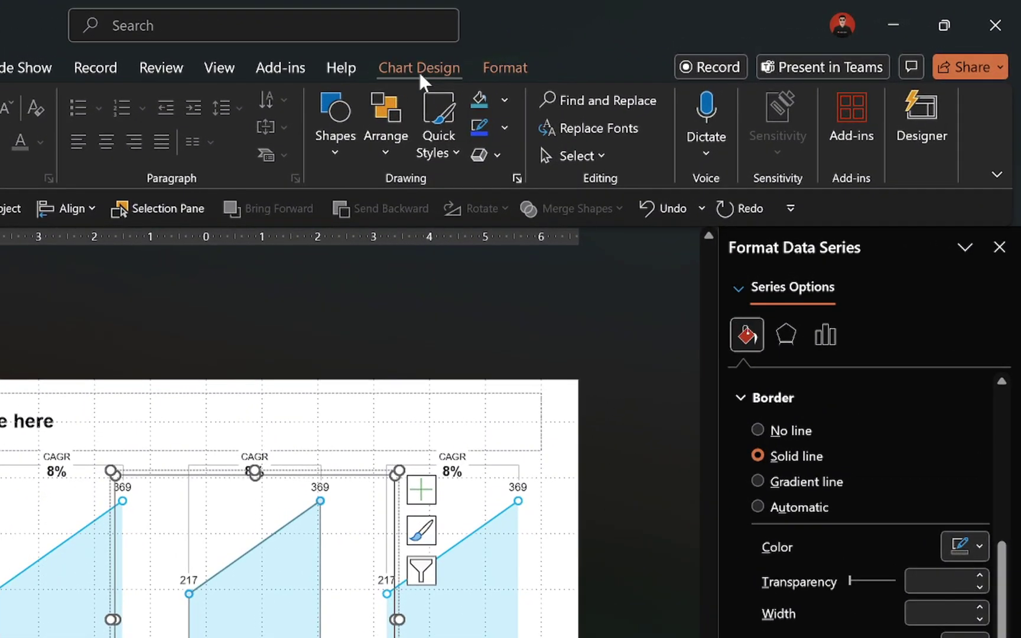
click(418, 69)
click(643, 113)
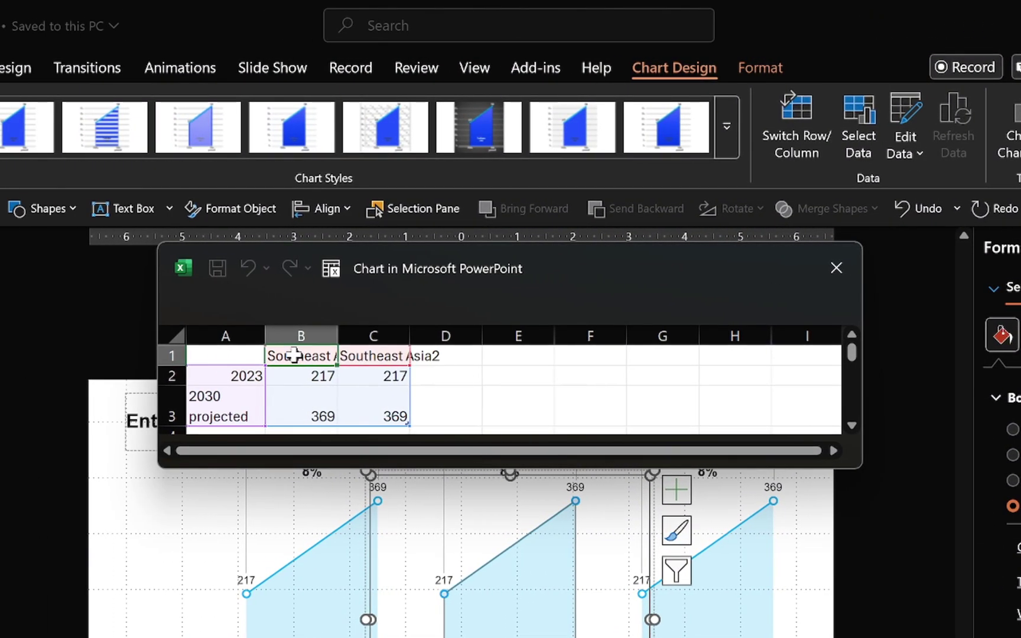
Paste India's values into columns B and C, matching destination formatting, then close the sheet.
drag(94, 356, 99, 413)
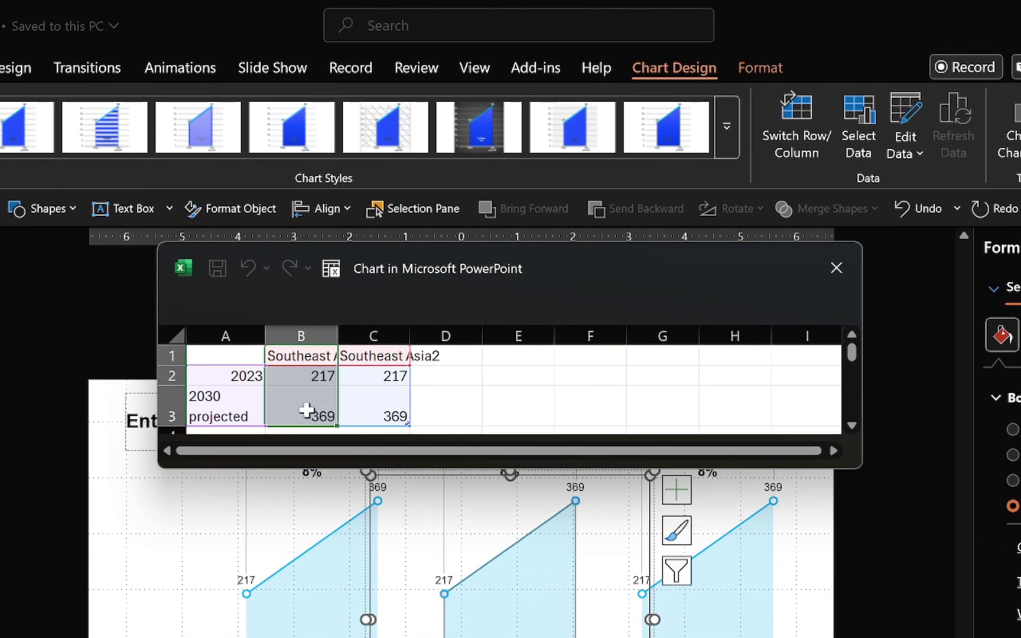
key(ctrl+v)
click(389, 423)
click(388, 478)
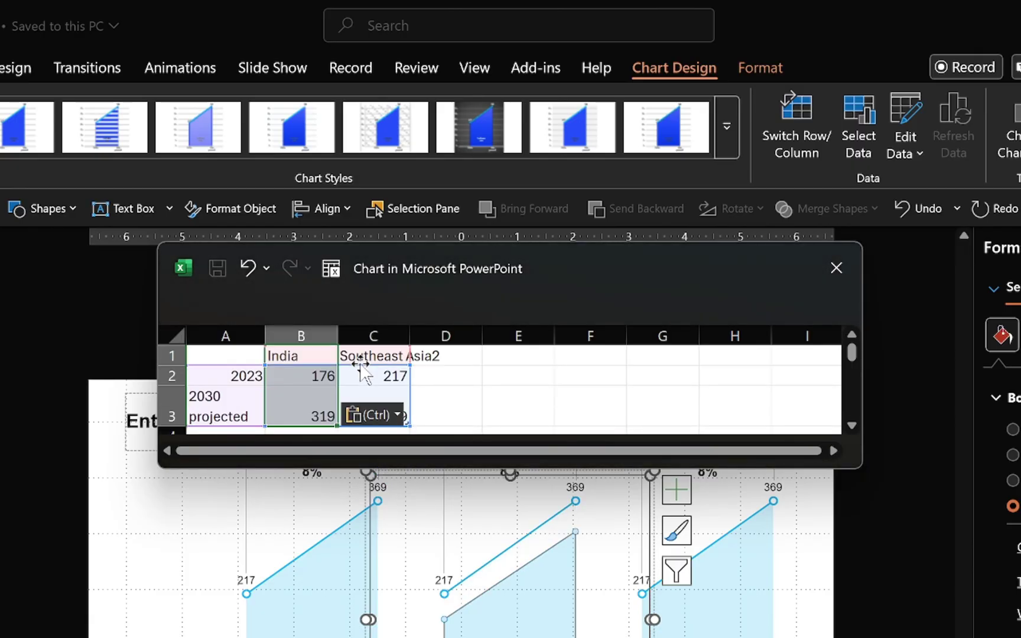
click(362, 356)
key(ctrl+v)
click(447, 423)
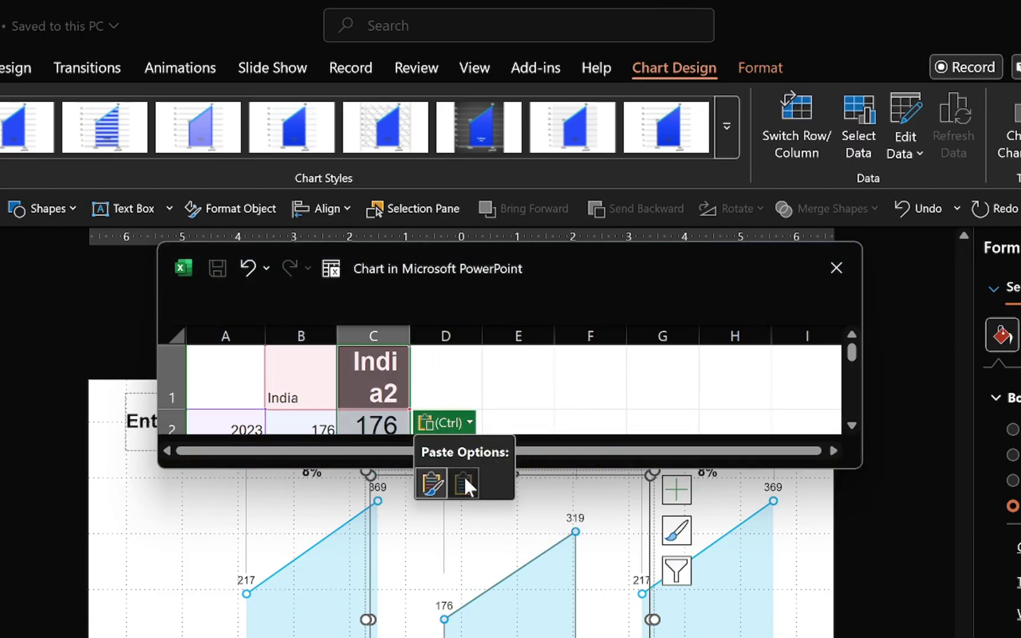
click(467, 483)
click(836, 268)
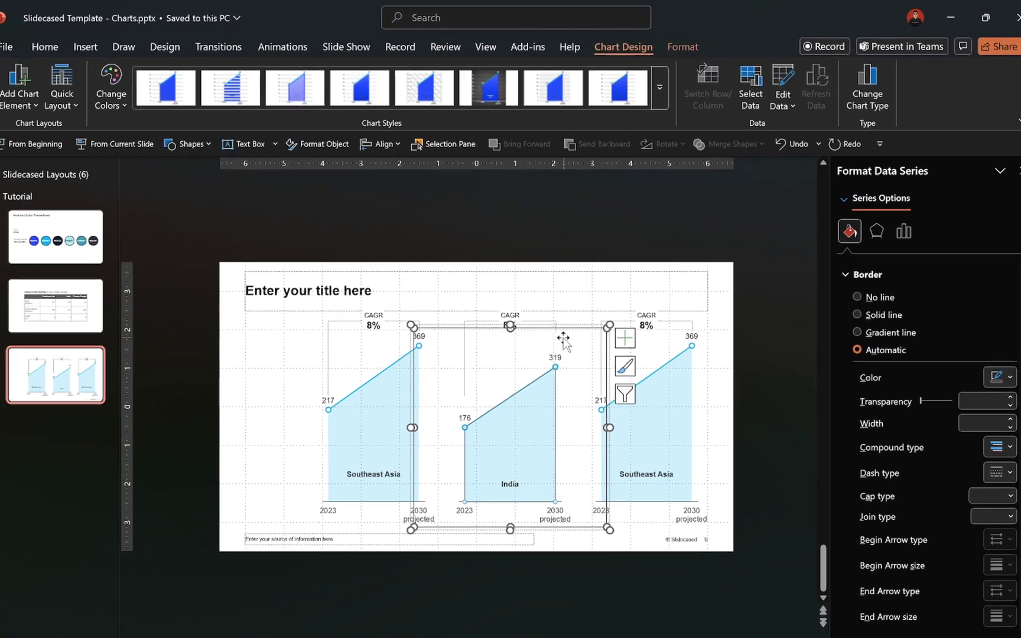
click(573, 465)
Move the label box onto the 319 point and adjust India's value and category labels.
scroll(573, 465, up, 3)
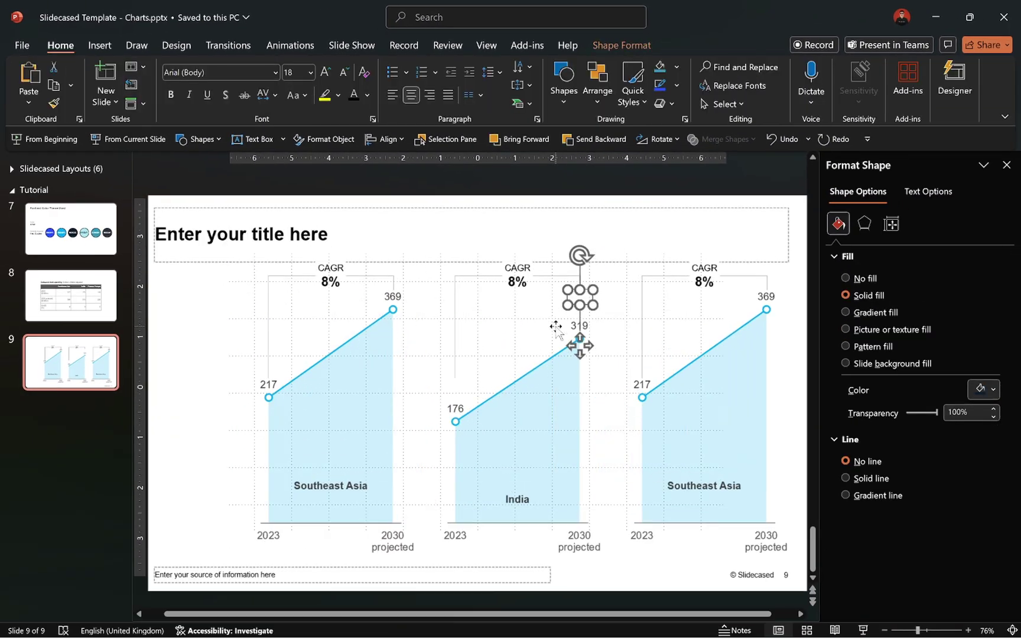
drag(591, 312, 590, 313)
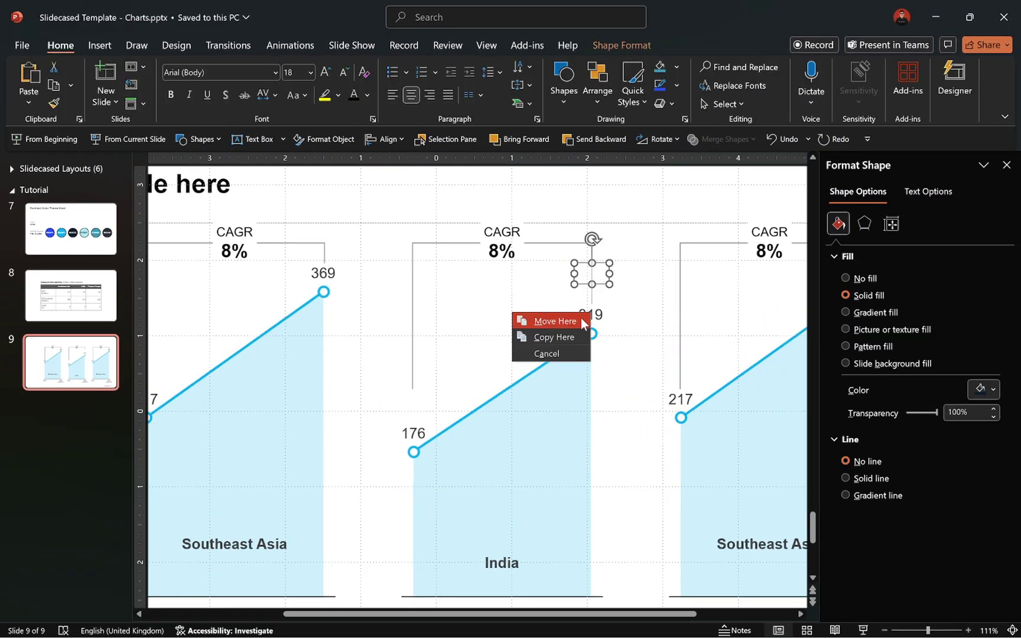
click(529, 325)
click(411, 420)
click(412, 430)
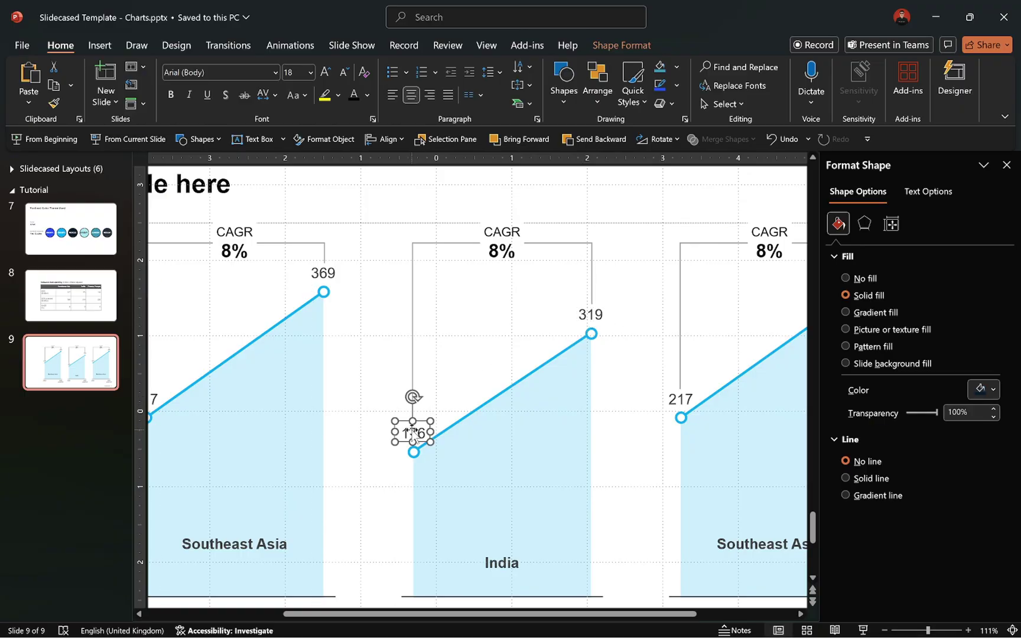
click(527, 556)
click(508, 562)
click(506, 562)
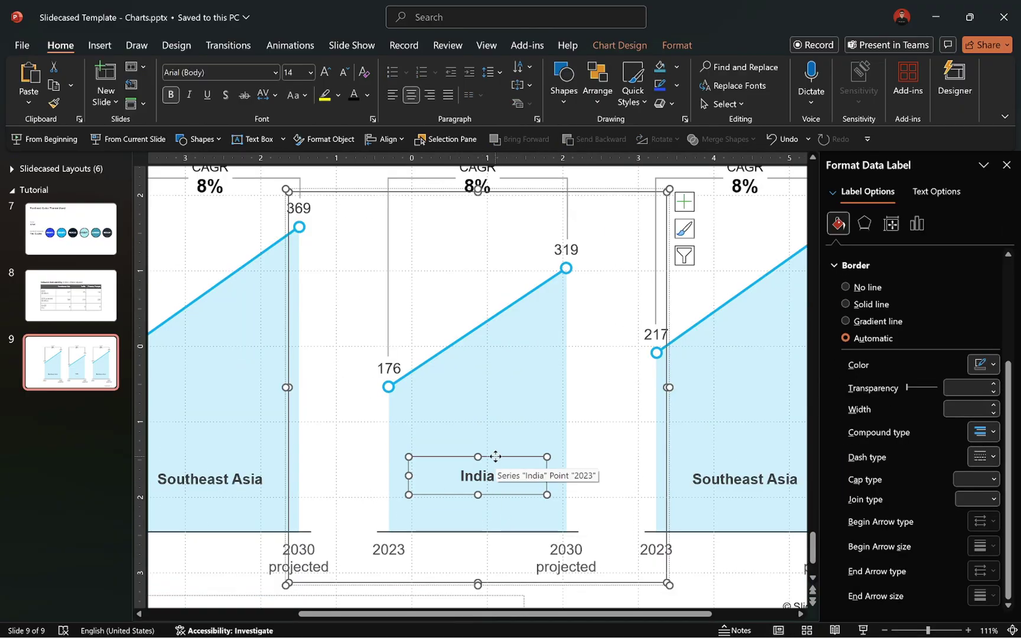
Change the middle chart's CAGR text to 9% and return to the slide 8 table.
scroll(495, 460, up, 2)
click(490, 239)
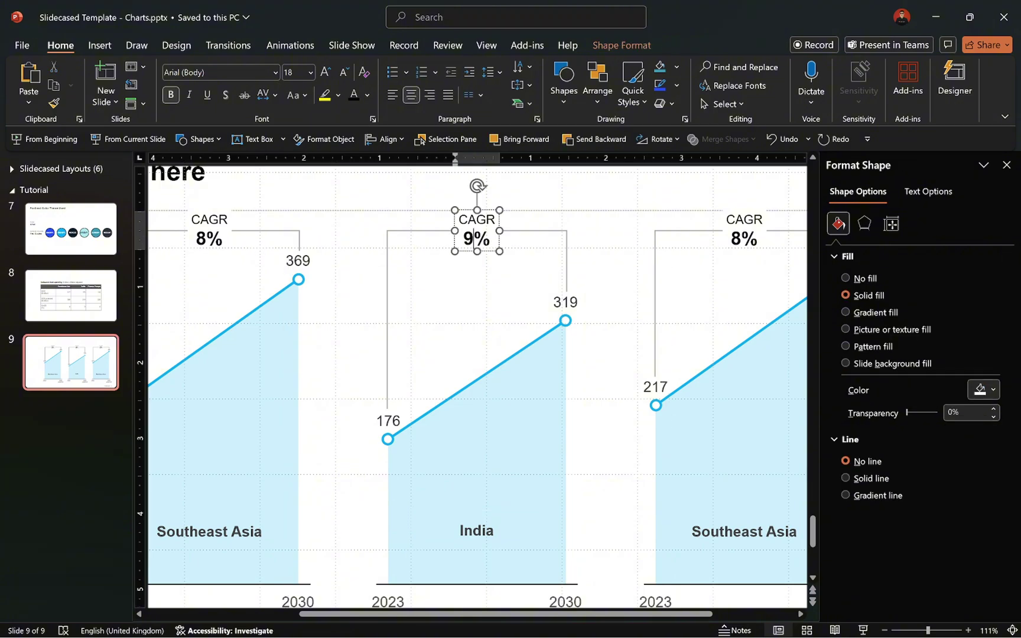
scroll(473, 243, left, 4)
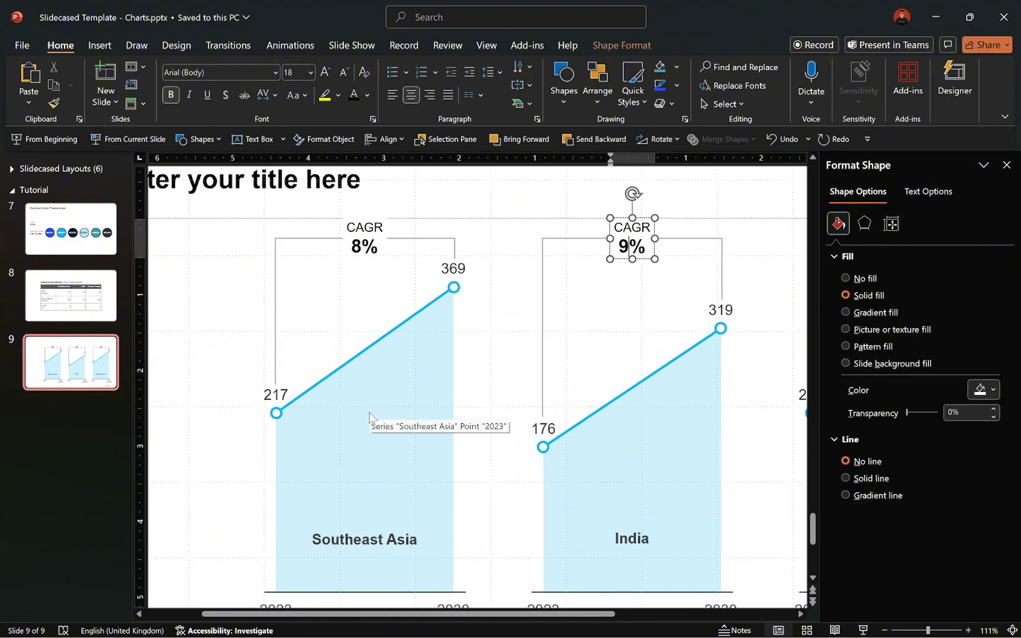
click(71, 296)
Copy Eastern Europe's 148 and 228 values and open the first chart's data sheet.
scroll(479, 387, down, 3)
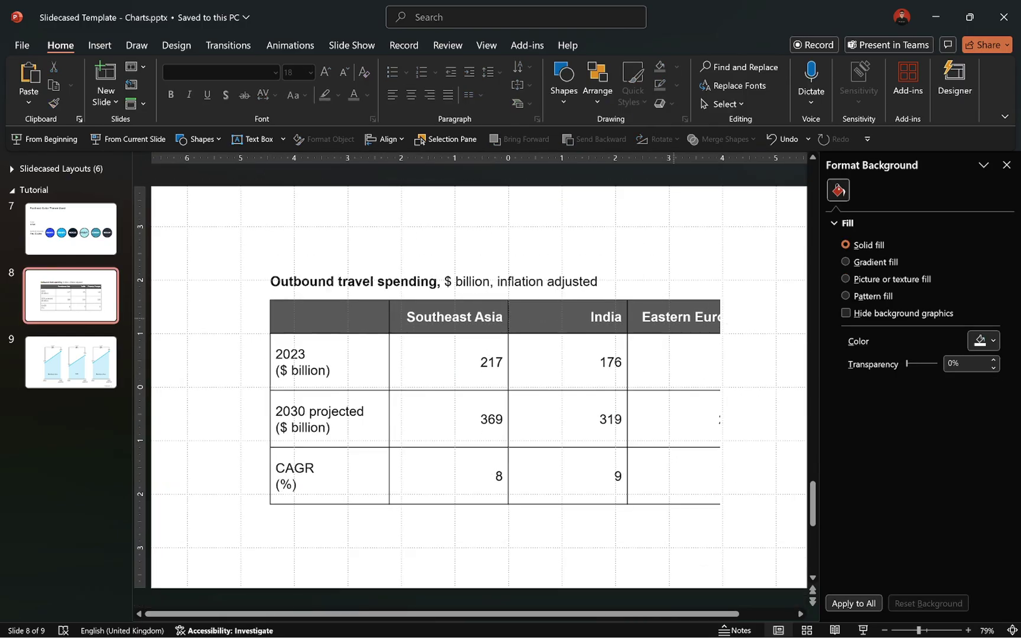
drag(698, 362, 700, 413)
key(ctrl+c)
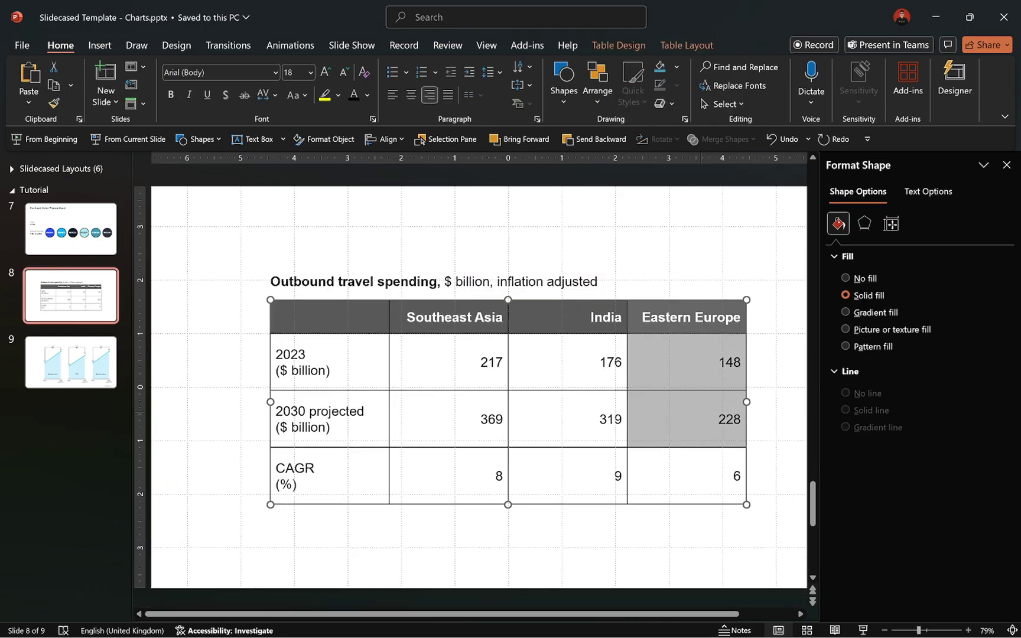
click(81, 362)
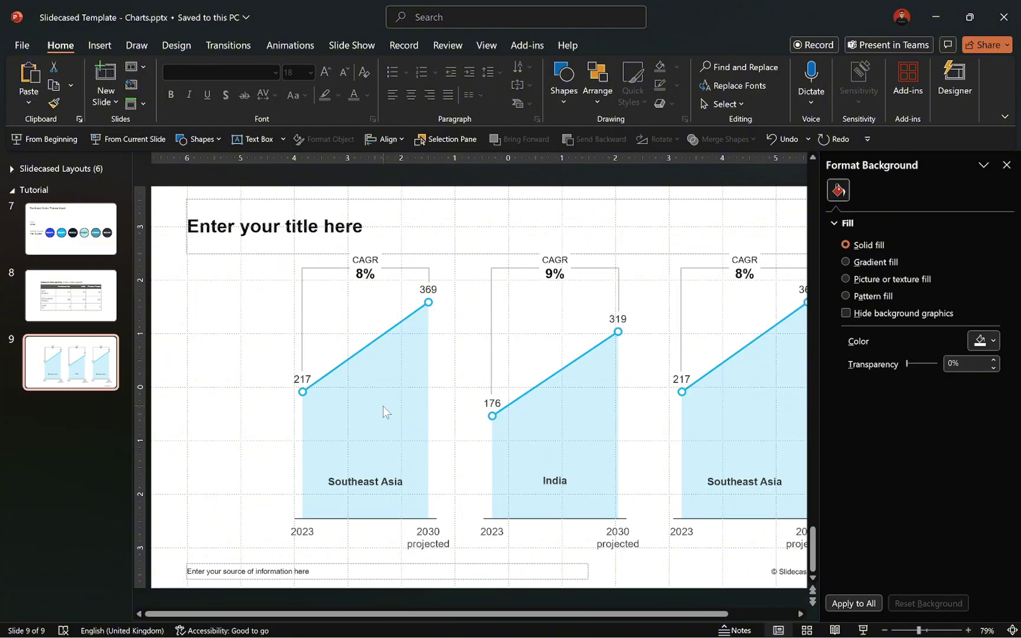
click(387, 422)
click(388, 422)
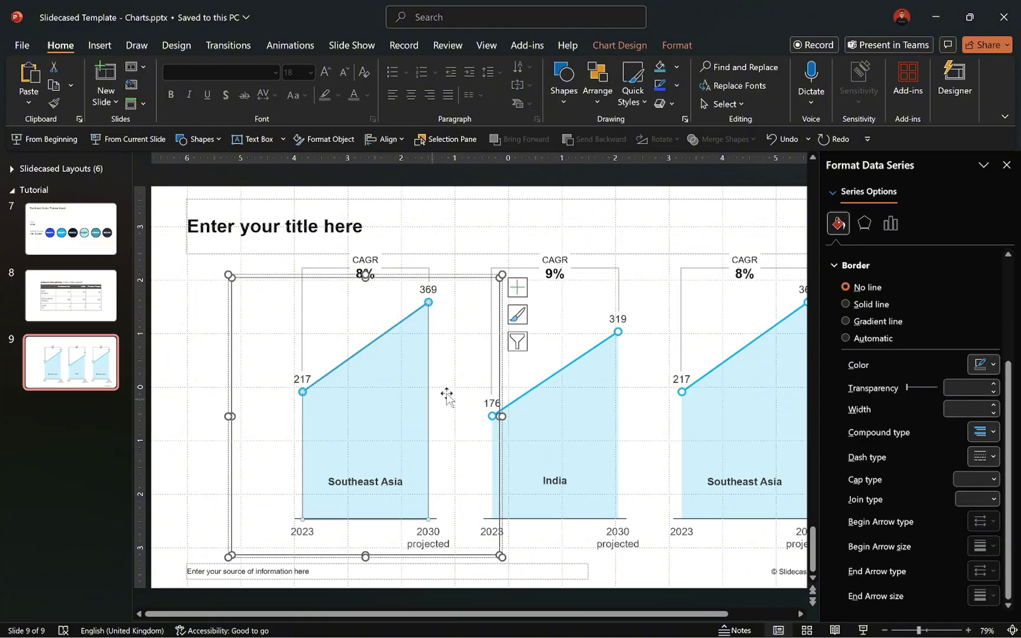
click(626, 46)
click(774, 77)
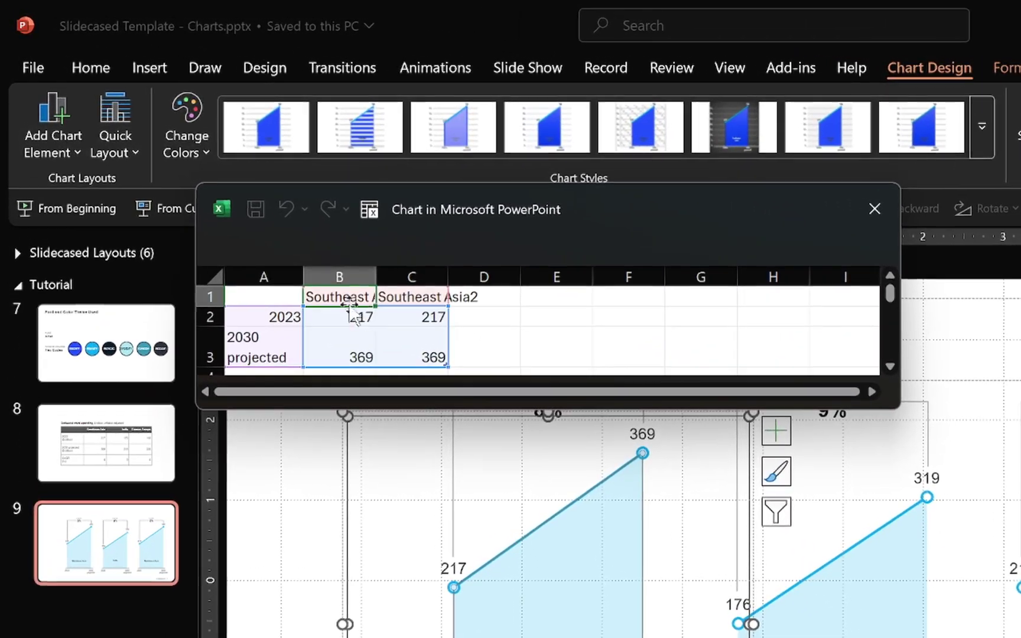
Paste Eastern Europe's values into columns B and C with destination formatting, then close the sheet.
drag(268, 233, 266, 271)
key(ctrl+v)
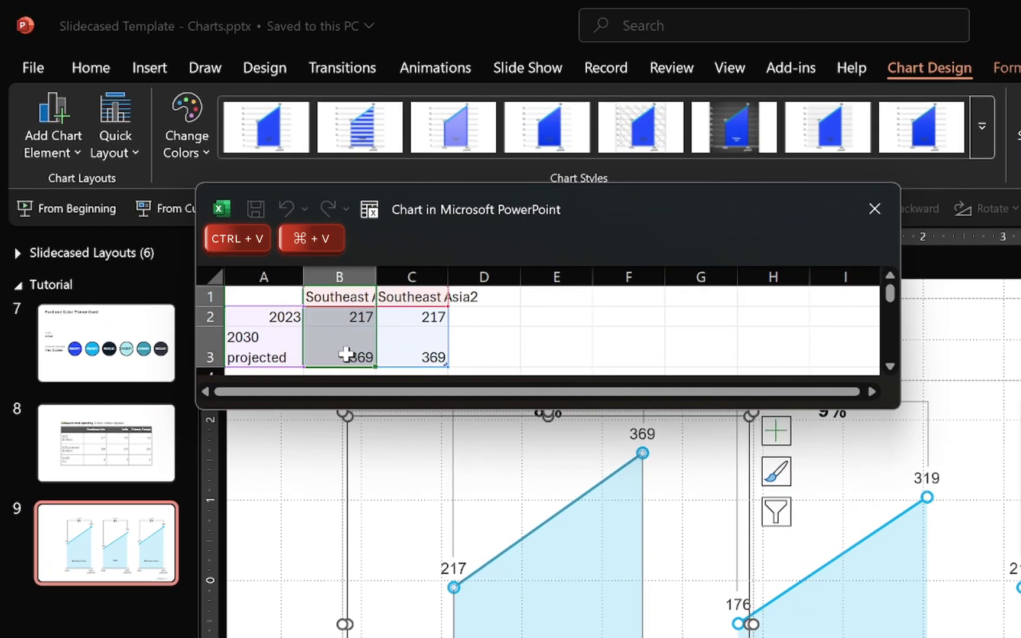
click(396, 363)
click(429, 424)
drag(412, 297, 421, 354)
key(ctrl+v)
click(480, 356)
click(500, 424)
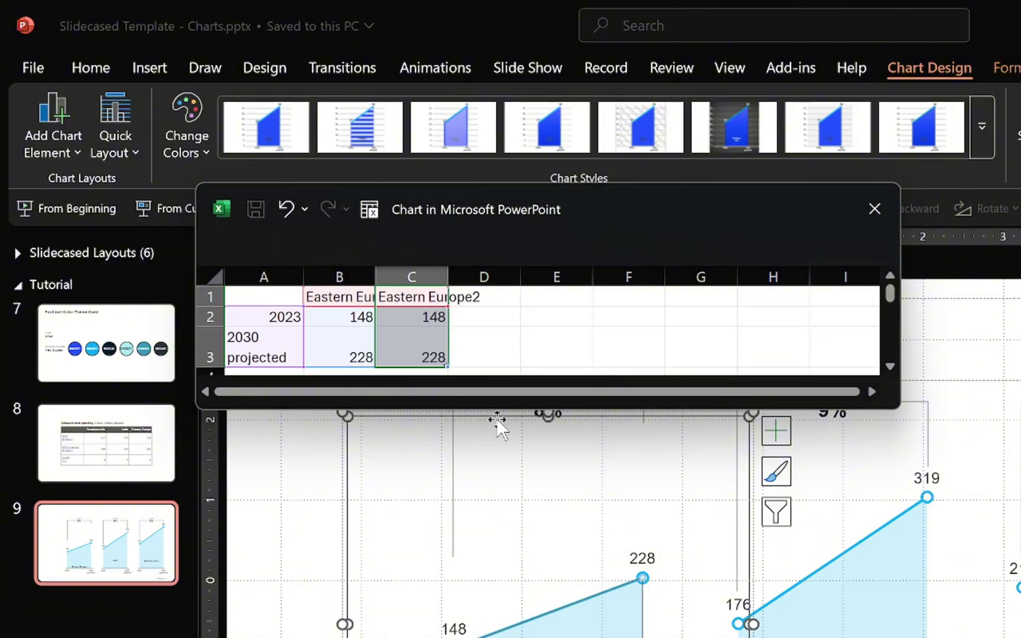
click(875, 209)
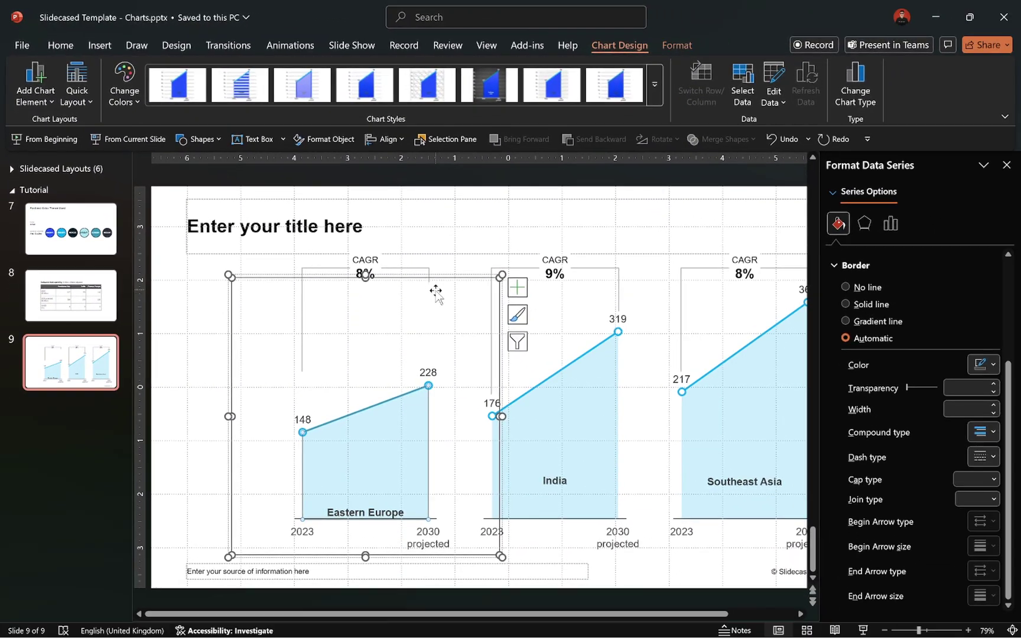
click(433, 291)
Try moving the small label toward 148, undo it, then select the title placeholder.
drag(433, 291, 306, 421)
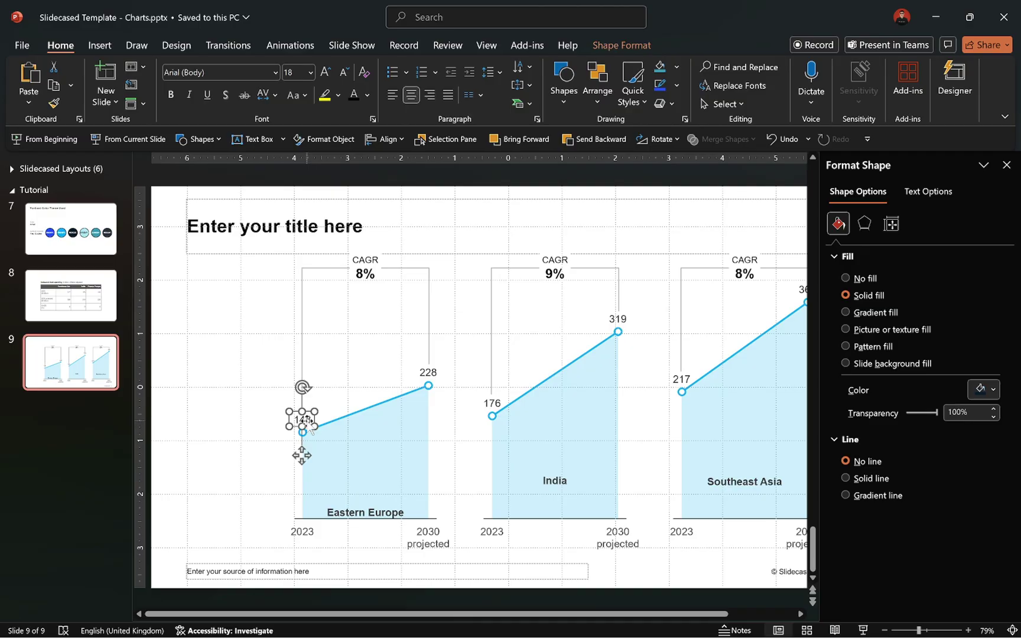
key(ctrl+z)
key(ctrl+z)
key(ctrl+z)
scroll(366, 228, down, 2)
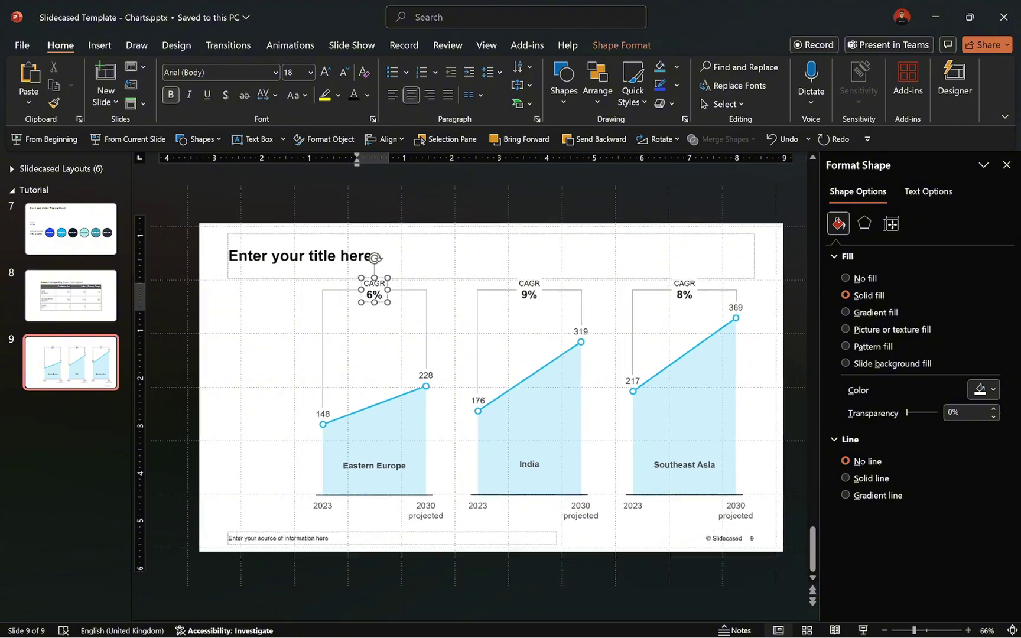
key(Escape)
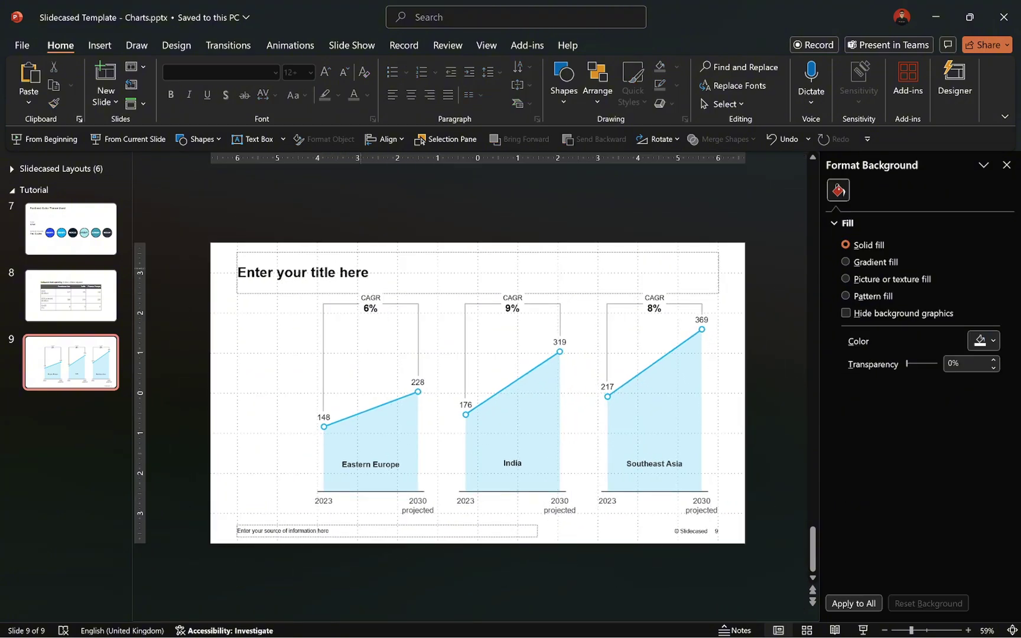
key(Tab)
Paste the headline, outbound travel spending subtitle and 'Source: Oxford Economics' from clipboard history.
click(80, 119)
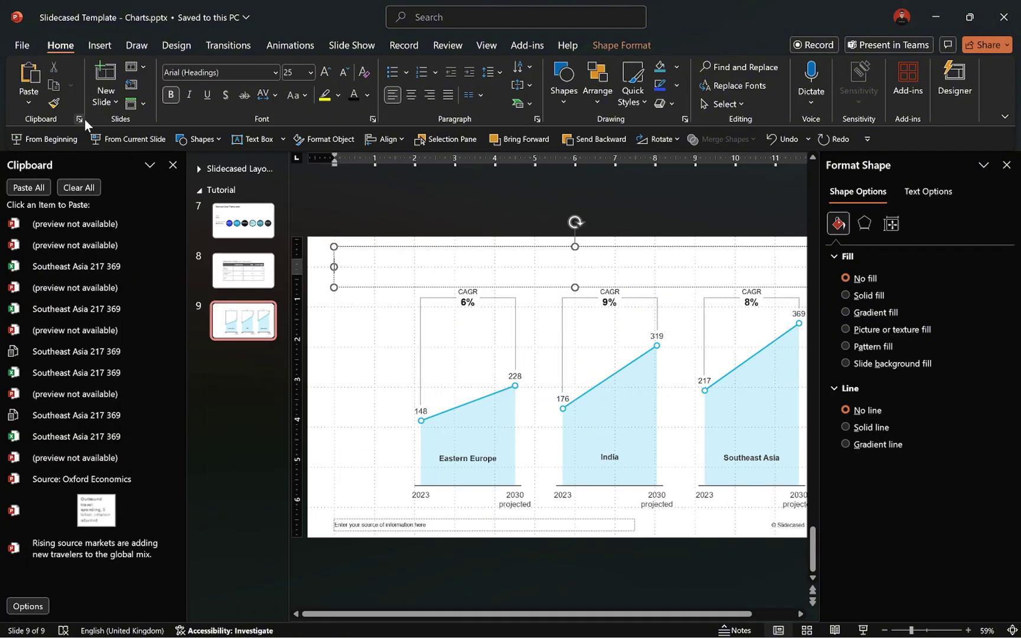
click(127, 561)
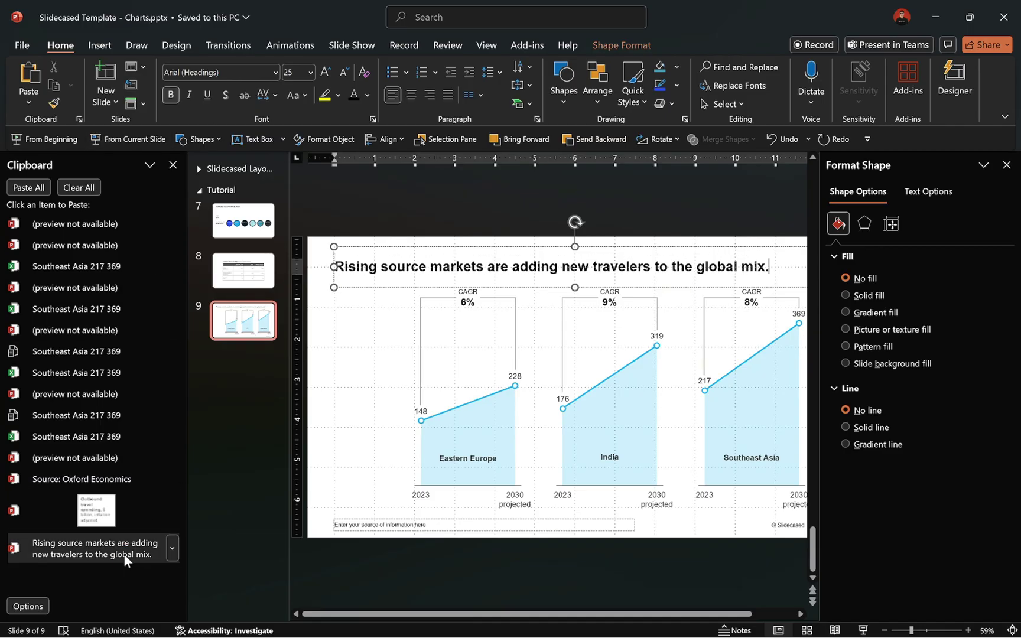
click(103, 514)
key(Tab)
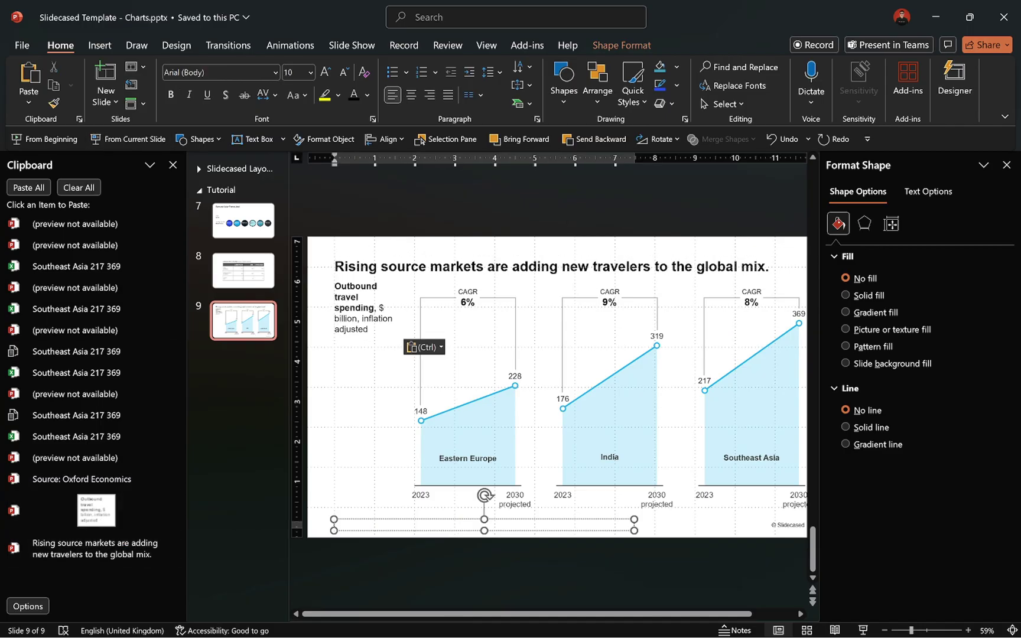
click(131, 481)
click(172, 165)
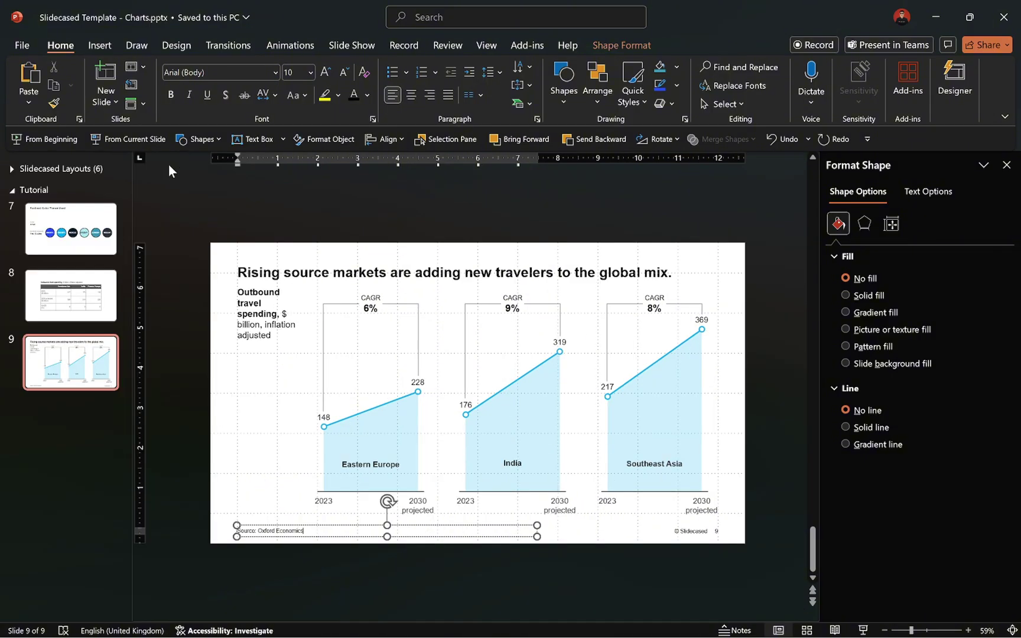
click(261, 413)
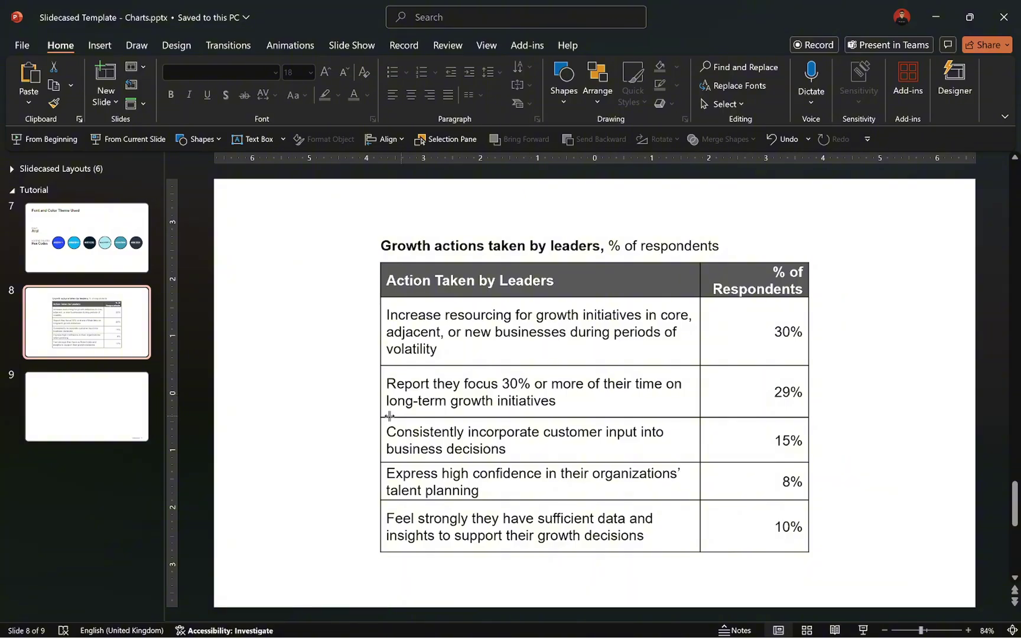
Go to the blank slide 9 and pick the Oval shape.
click(133, 407)
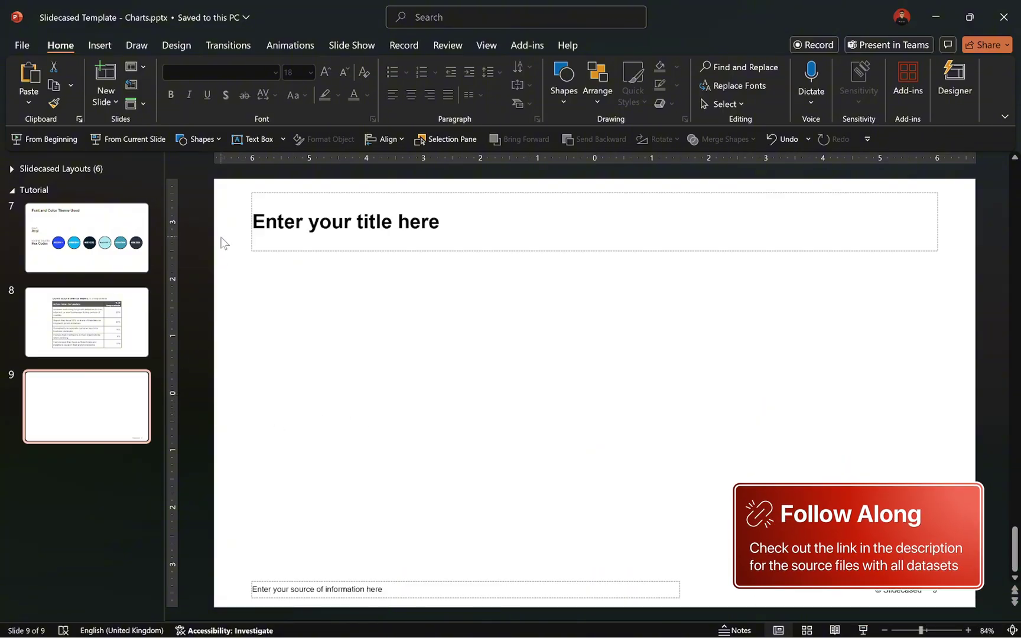
click(188, 141)
click(253, 181)
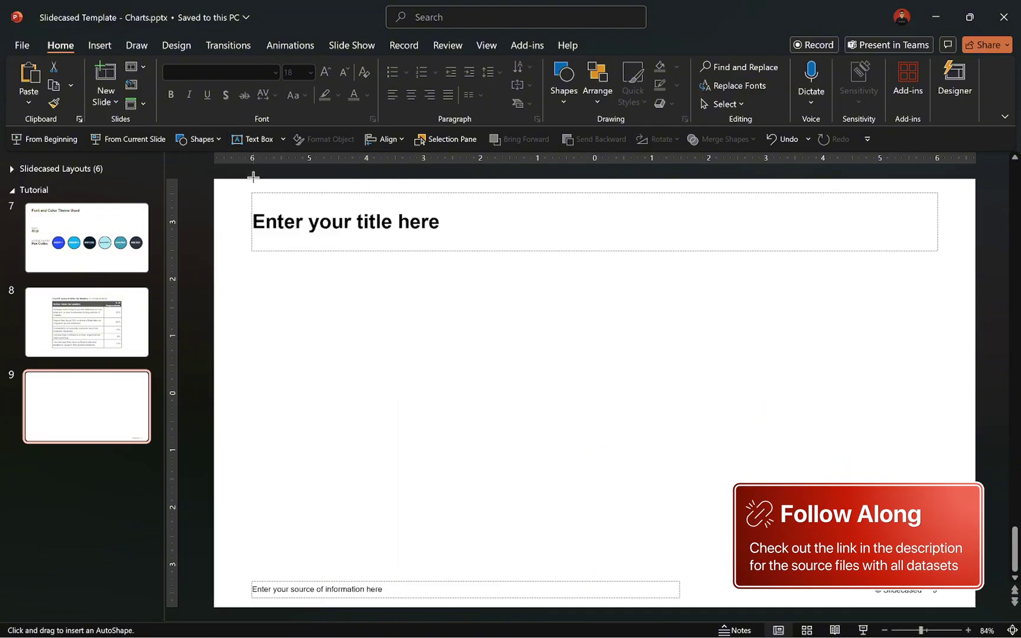
Draw a small circle below the title and size it to 0.15 inches.
drag(290, 273, 303, 284)
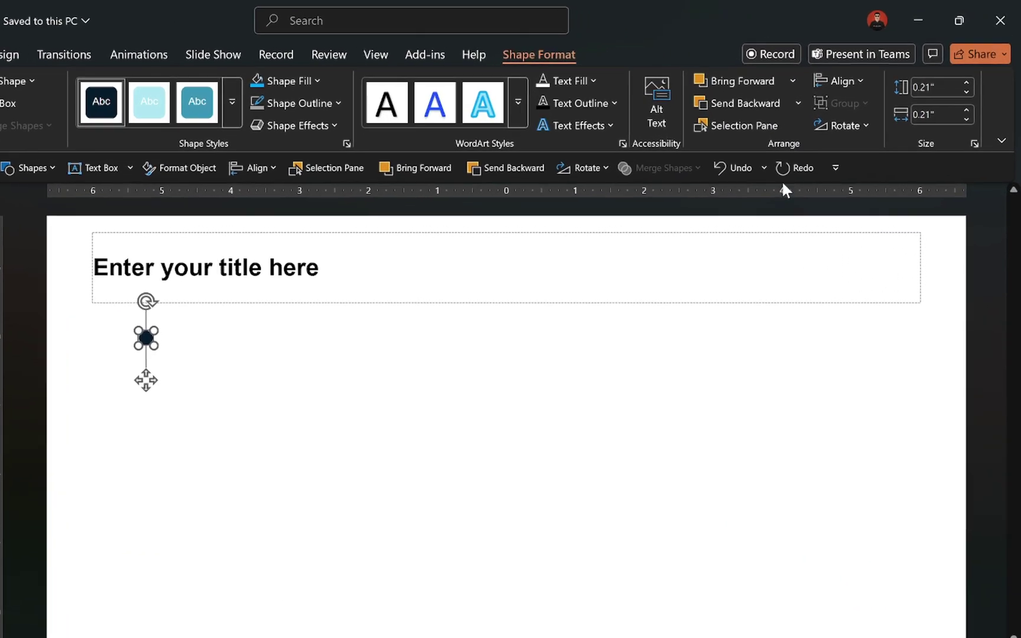
key(Tab)
text(0.15)
key(Return)
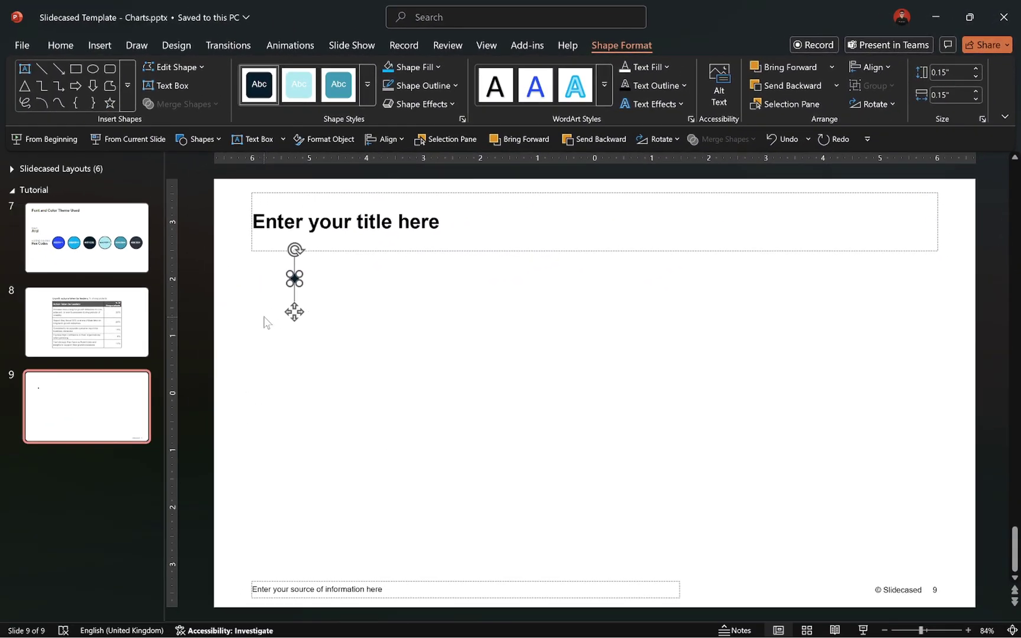
Copy it into a grouped row of ten evenly spaced circles, then duplicate rows below.
scroll(262, 319, up, 5)
ctrl+shift+drag(279, 315, 330, 313)
key(F4)
key(F4)
key(F4)
key(F4)
key(F4)
key(F4)
key(F4)
key(F4)
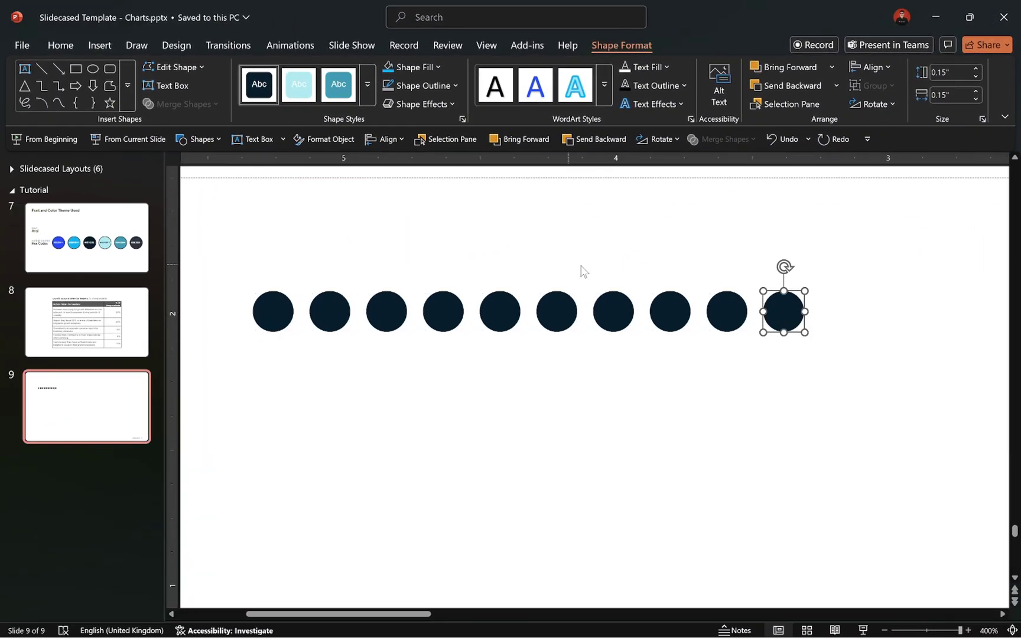
drag(777, 306, 739, 305)
click(812, 265)
key(ctrl+a)
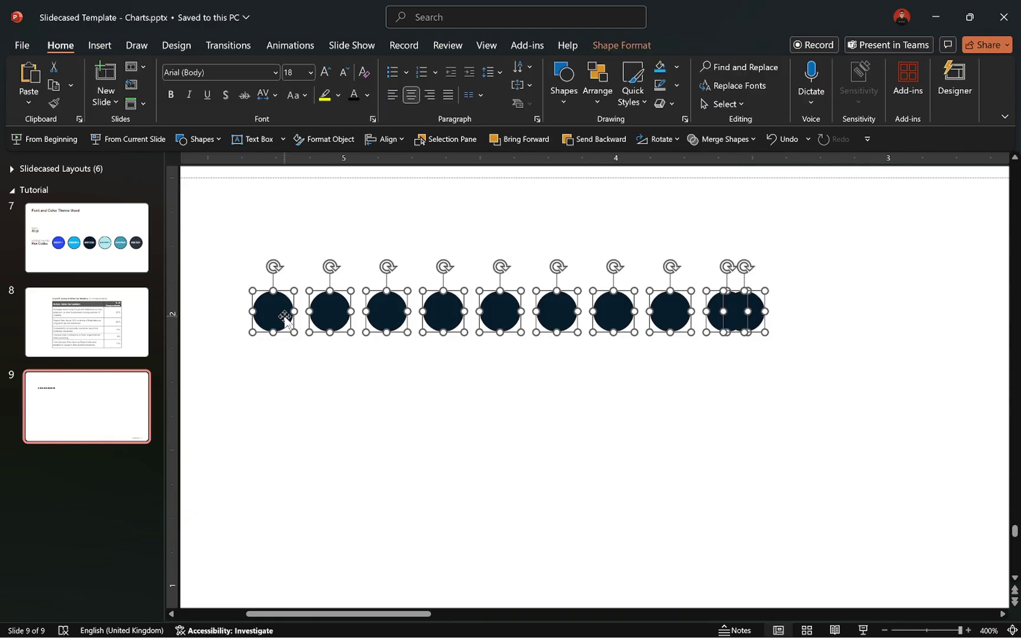
click(384, 139)
click(455, 288)
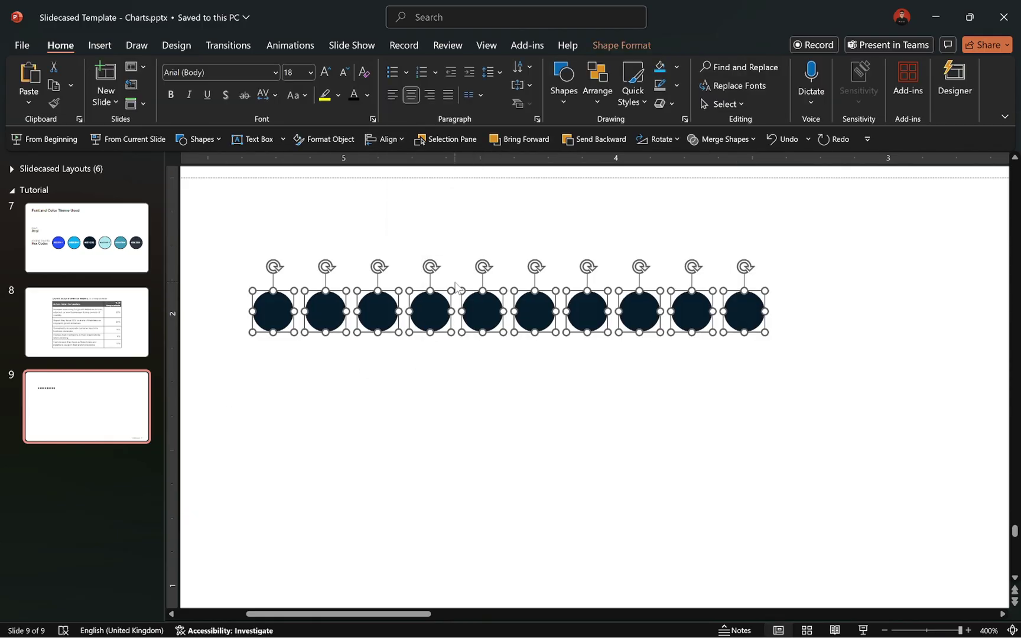
key(ctrl+g)
drag(476, 303, 481, 349)
key(F4)
key(F4)
key(F4)
key(F4)
key(F4)
key(F4)
key(F4)
key(F4)
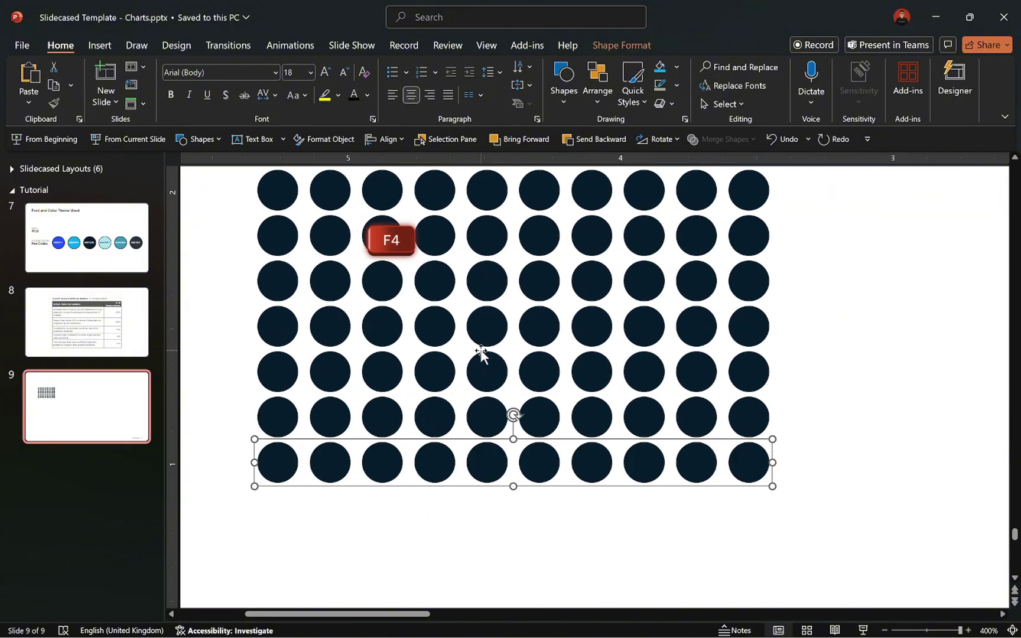
Space the circle rows evenly, ungroup them, fill all 100 circles light grey and regroup.
scroll(491, 559, down, 5)
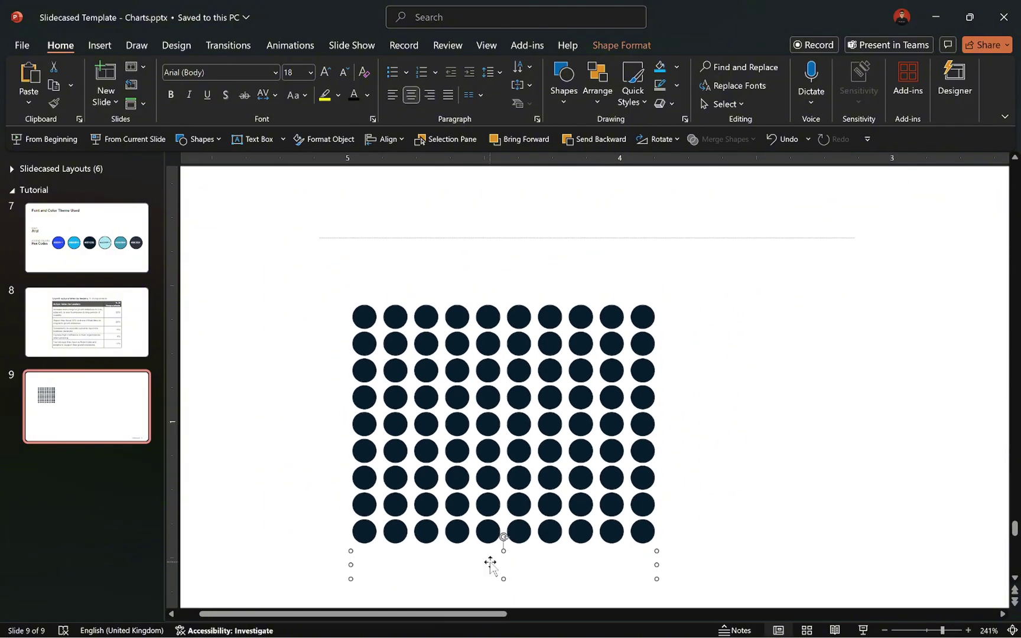
drag(337, 298, 678, 597)
click(389, 138)
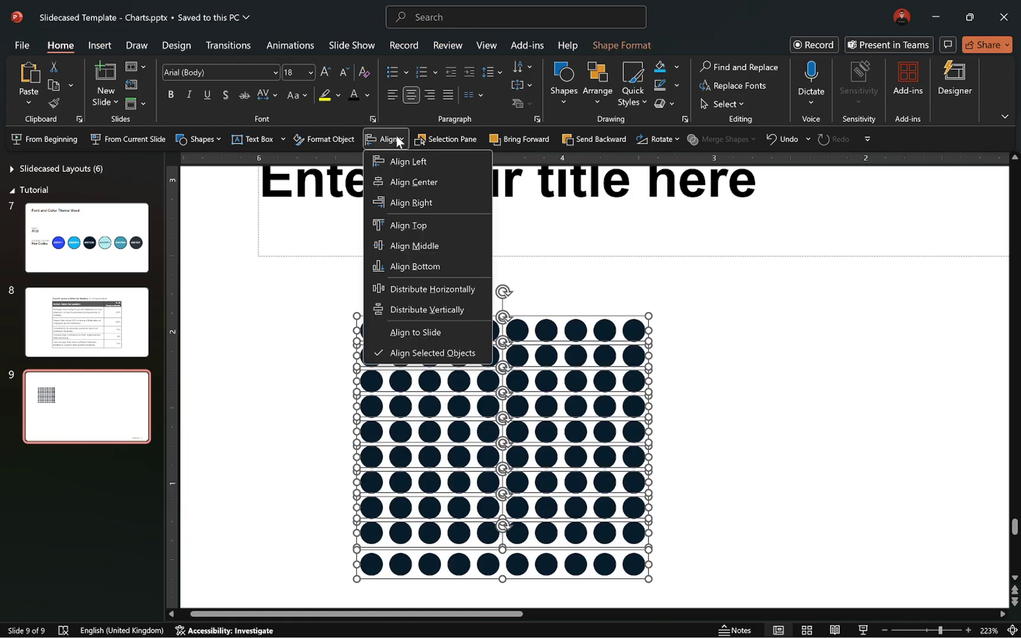
click(439, 301)
key(ctrl+shift+g)
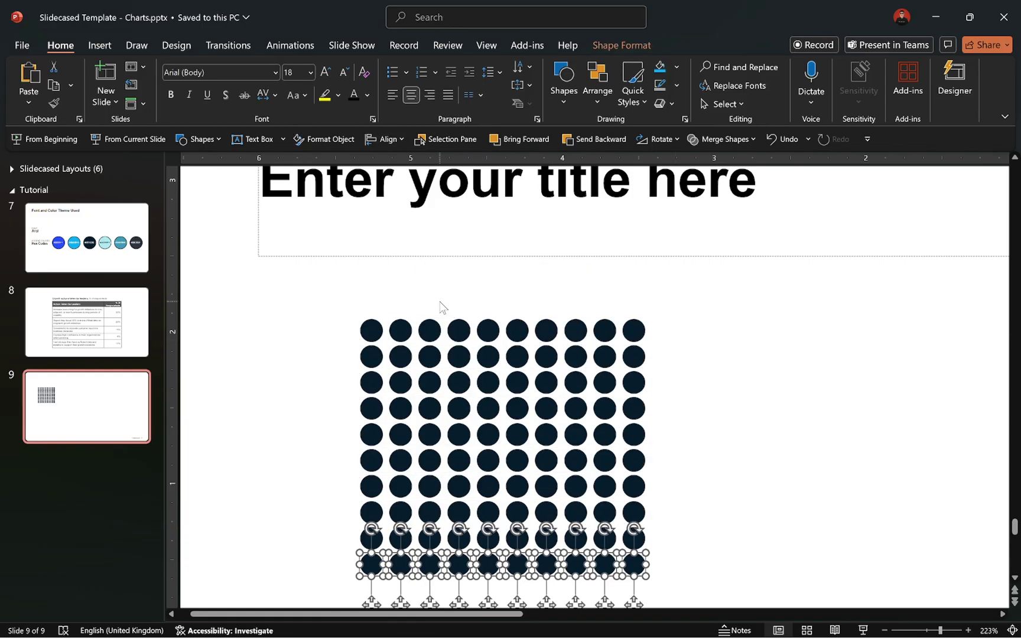
drag(339, 293, 689, 603)
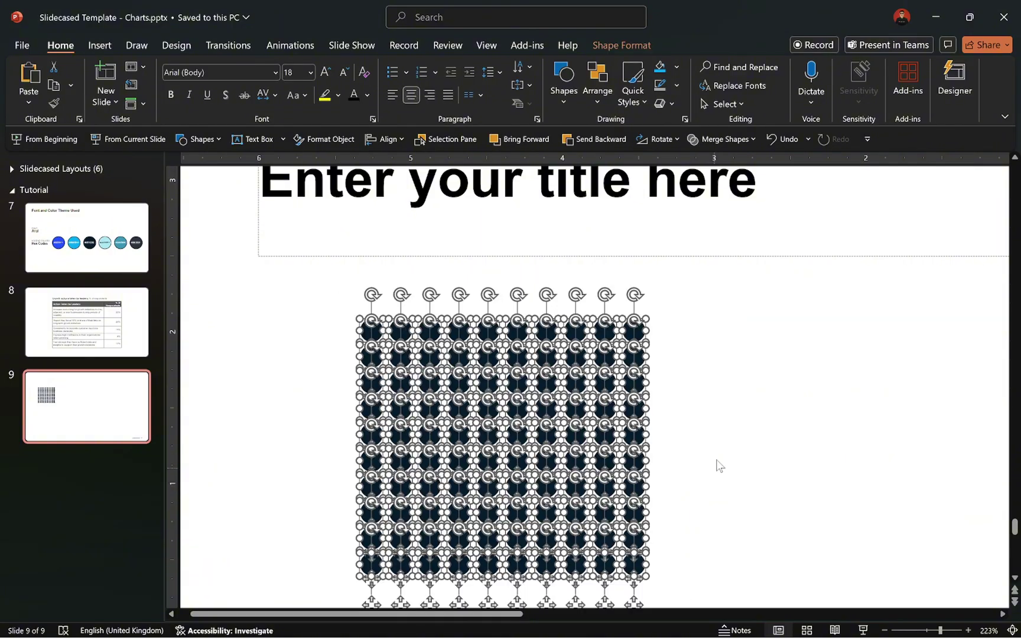
click(678, 66)
click(663, 177)
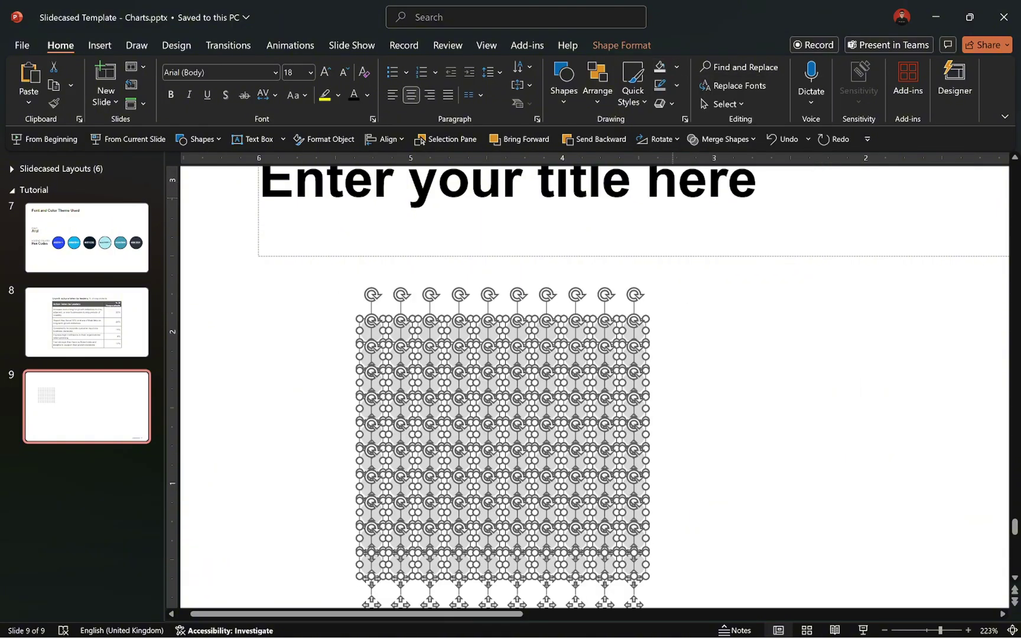
key(ctrl+g)
Turn on gridlines, place the grey grid at left middle, and duplicate it into five grids.
scroll(559, 434, down, 5)
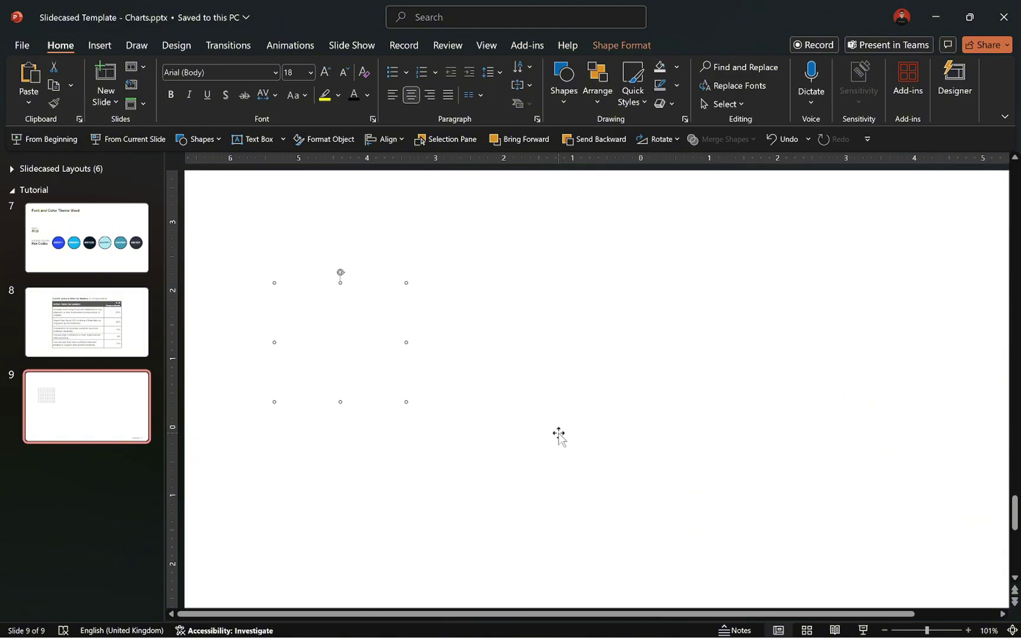
scroll(559, 435, down, 1)
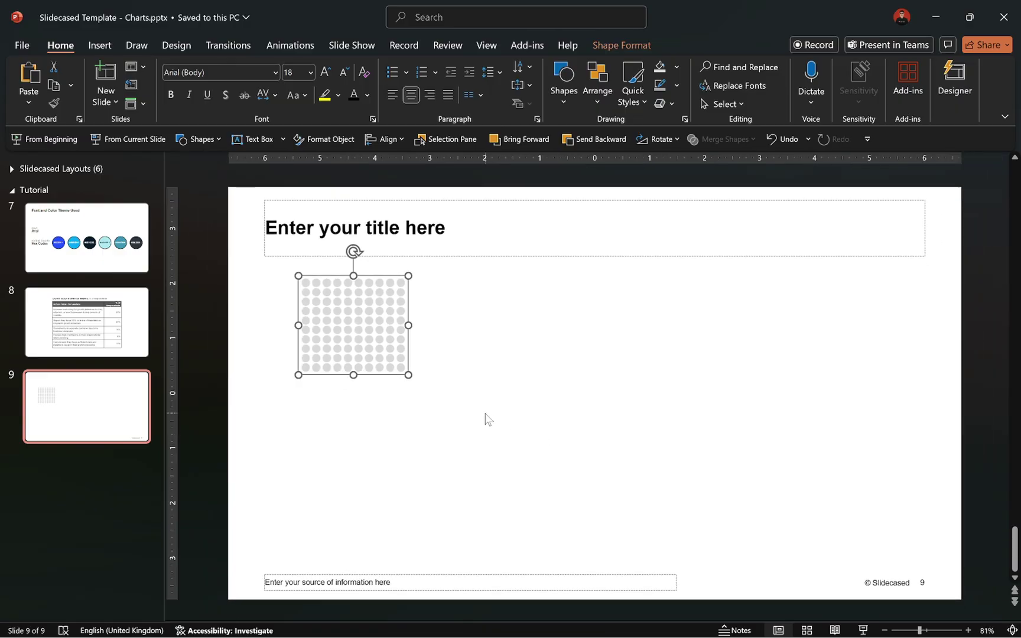
key(alt+w)
key(g)
drag(345, 323, 429, 408)
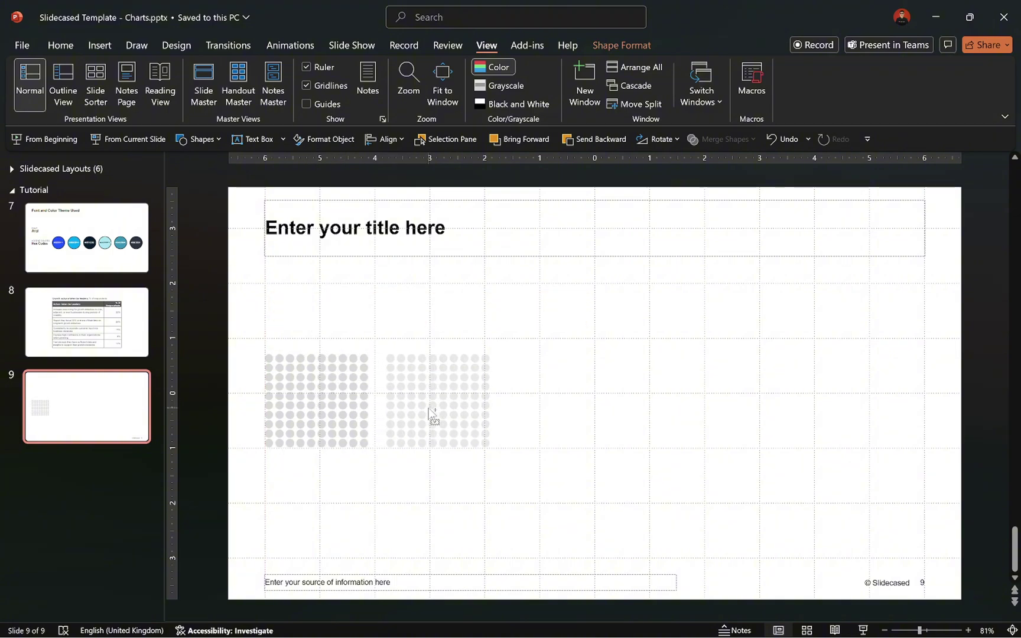
key(ctrl+d)
key(ctrl+d)
key(ctrl+d)
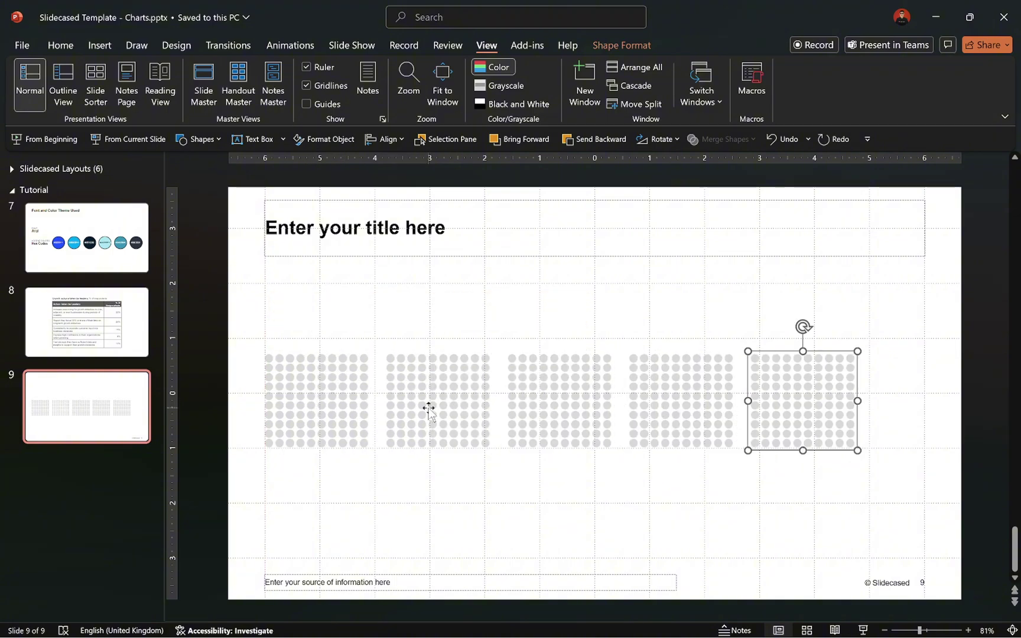
drag(756, 390, 827, 392)
Select all five dot grids and distribute them horizontally across the slide.
shift+click(657, 395)
shift+click(565, 395)
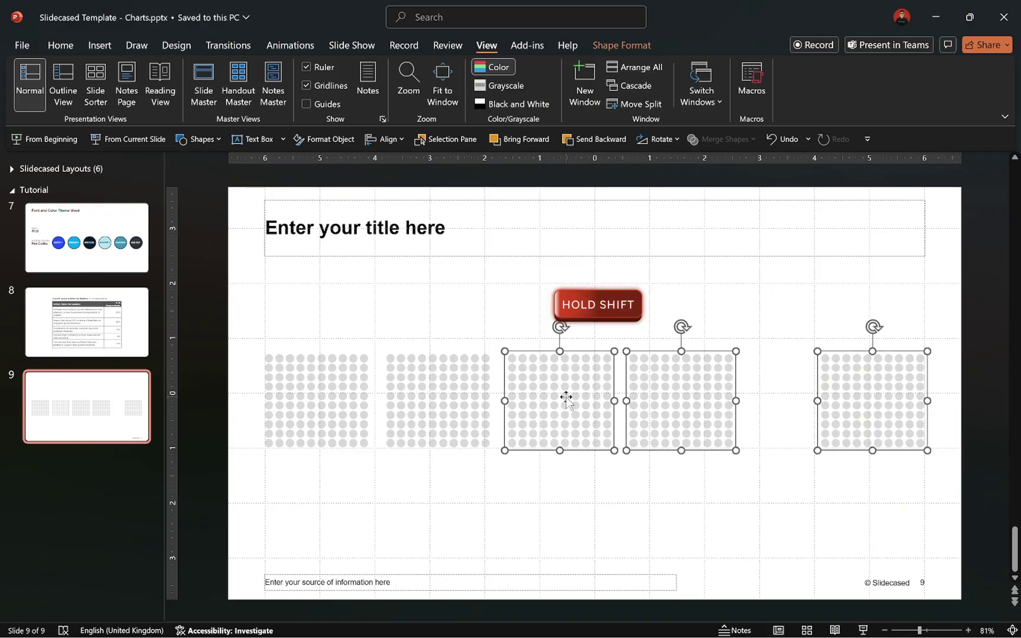
shift+click(439, 396)
shift+click(349, 401)
click(390, 139)
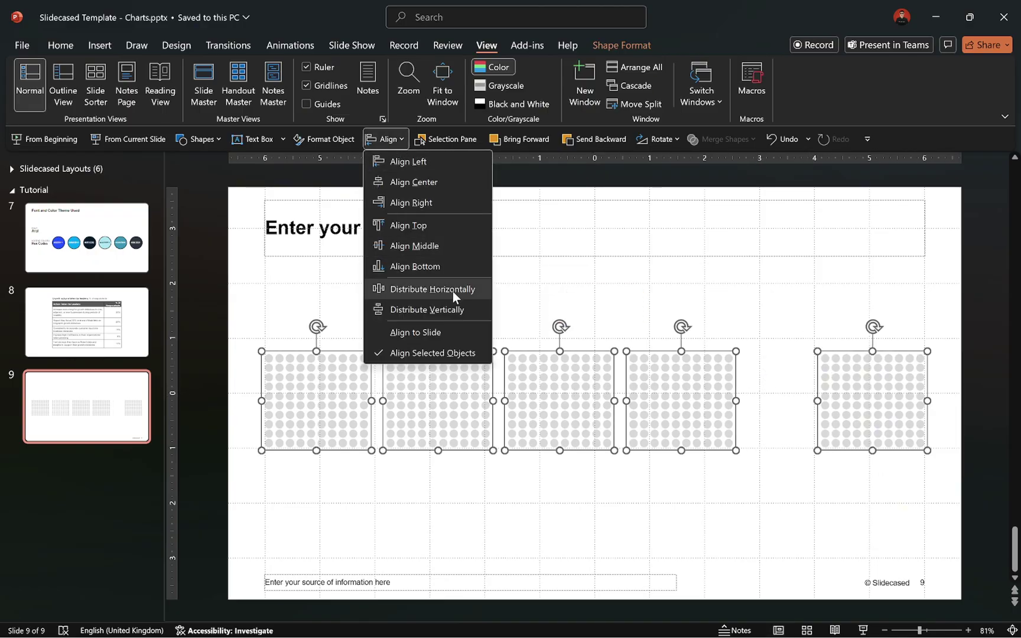
click(452, 292)
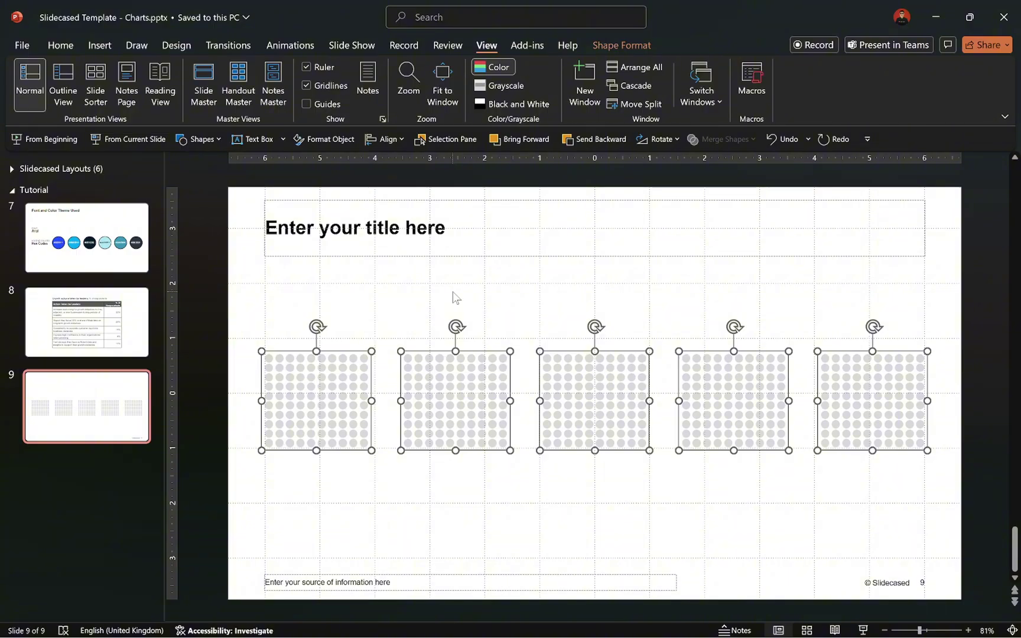
Paste the percentage and description text boxes from the clipboard history.
click(62, 50)
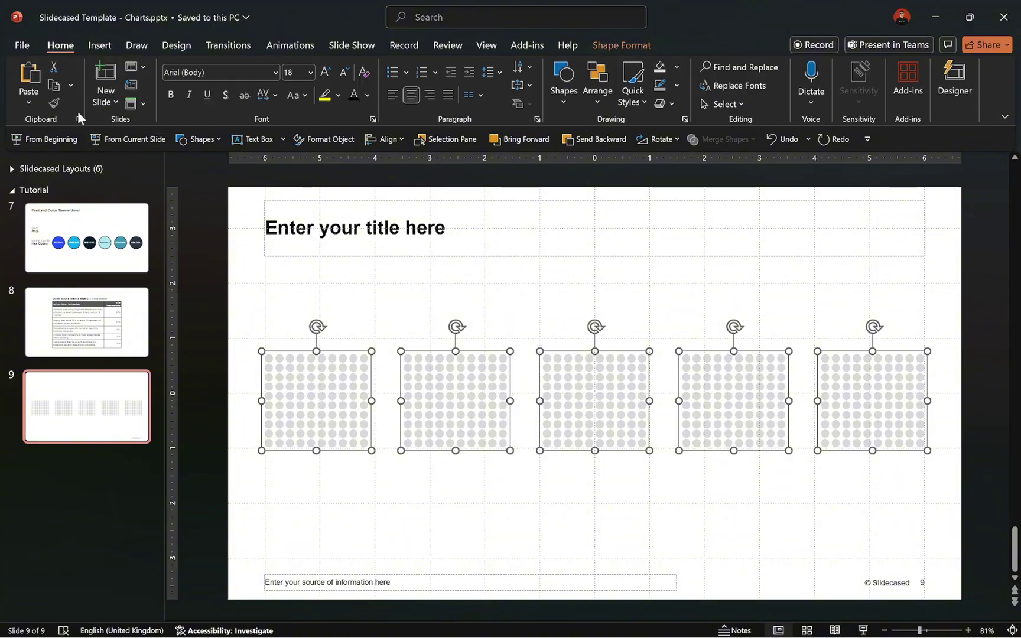
click(78, 117)
click(141, 280)
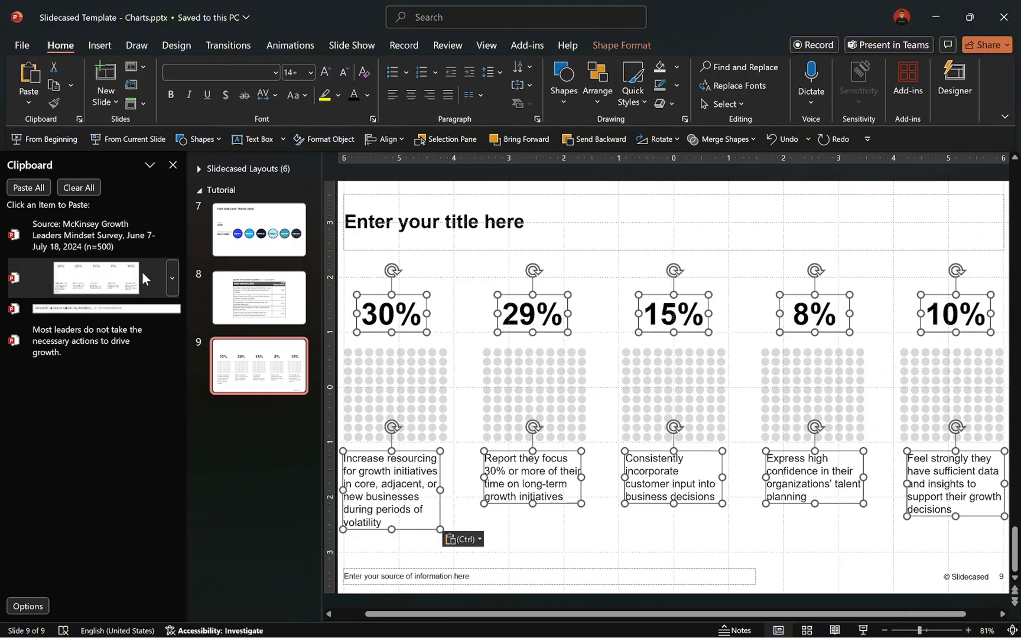
click(173, 165)
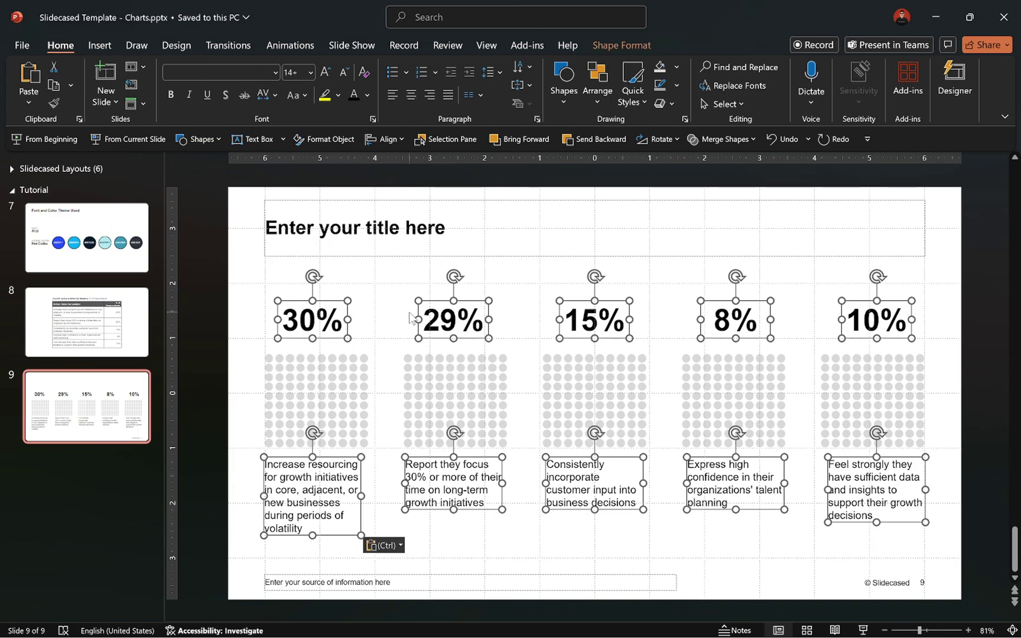
Centre the 30% label over the first dot grid.
click(372, 320)
click(314, 321)
shift+click(345, 391)
click(387, 139)
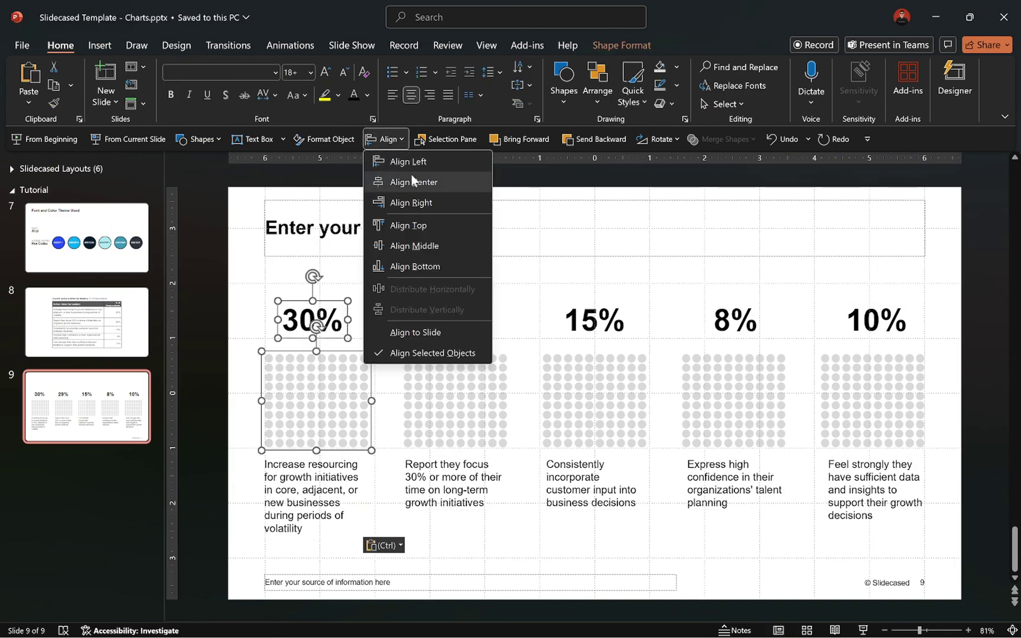
click(413, 181)
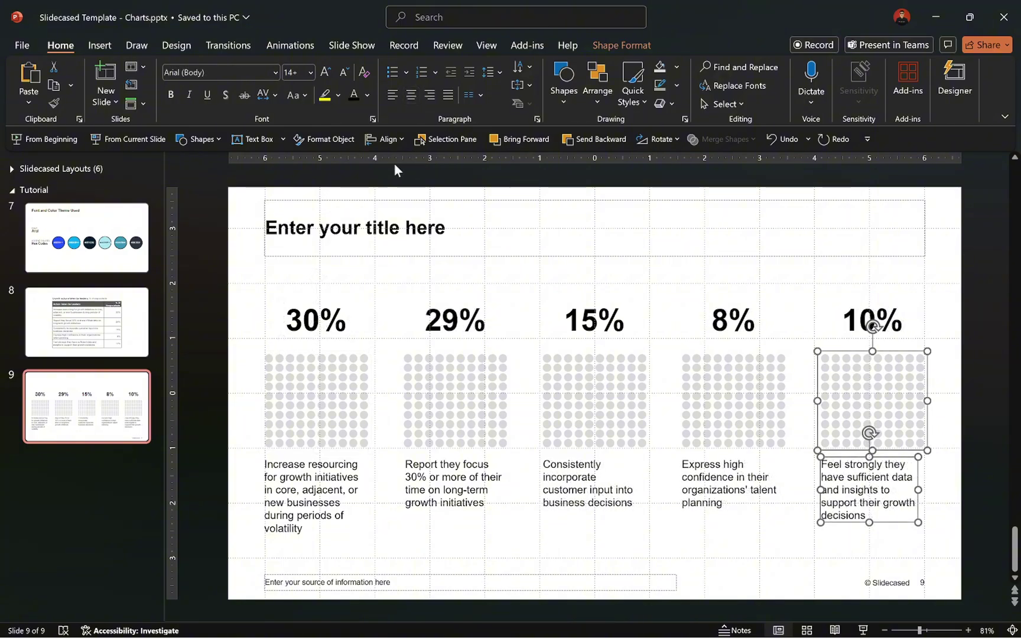
click(200, 139)
Draw a vertical divider line left of 29% and duplicate it into the other gaps.
click(203, 182)
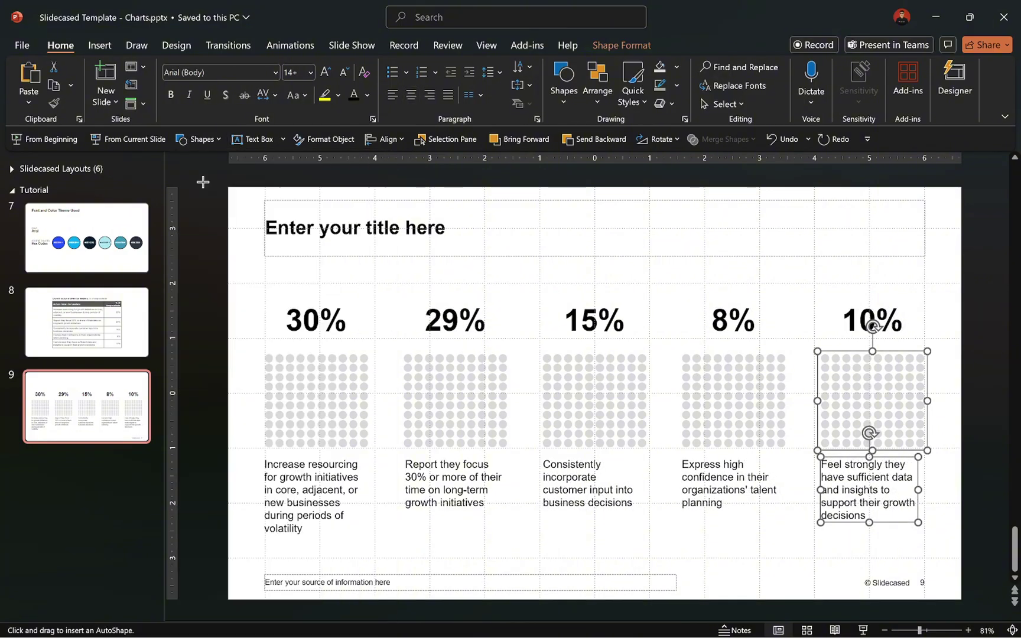
drag(388, 306, 382, 475)
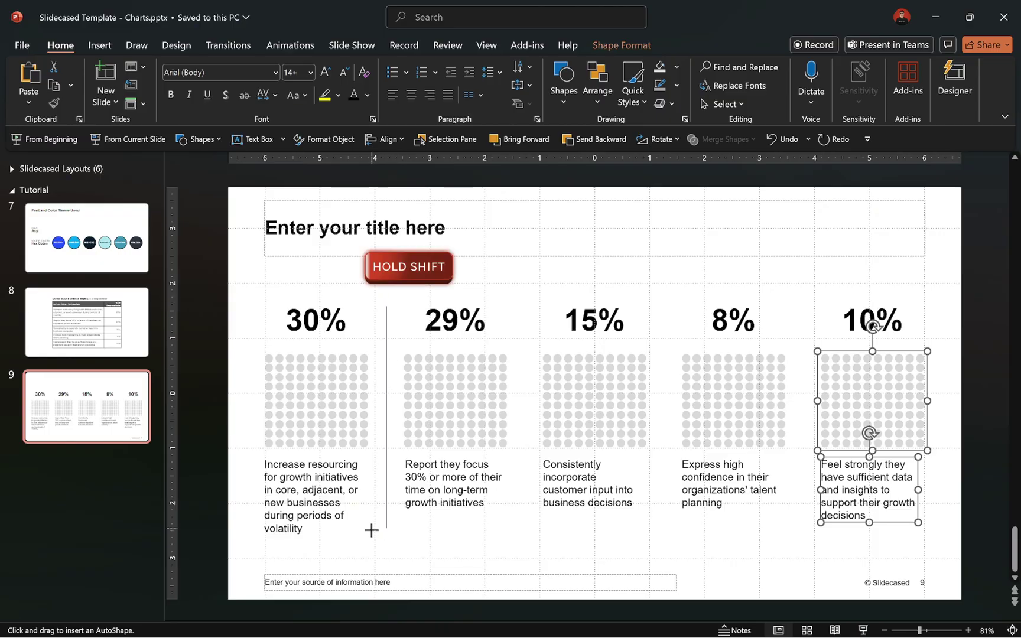
drag(373, 535, 523, 512)
key(ctrl+d)
key(ctrl+d)
Distribute the divider lines evenly between the five dot grids.
shift+click(338, 429)
shift+click(414, 408)
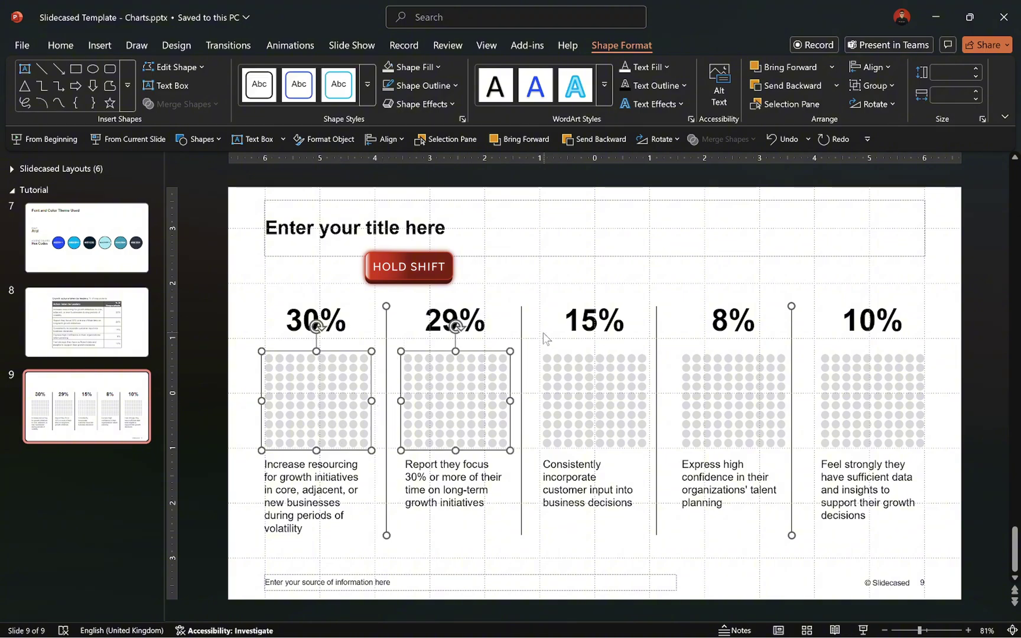
shift+click(585, 354)
shift+click(746, 385)
shift+click(865, 388)
click(395, 139)
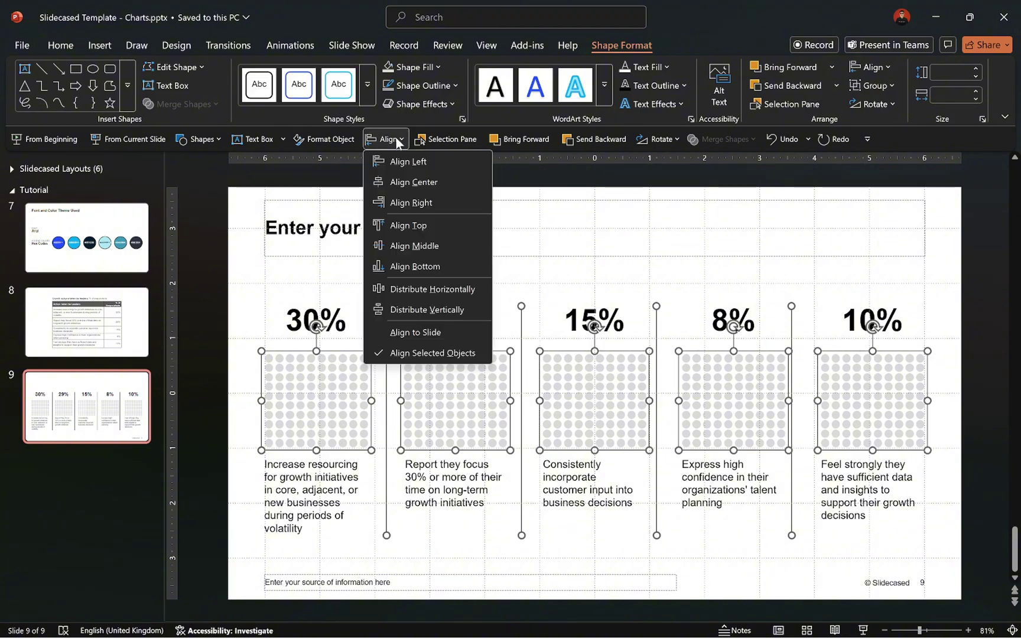
click(450, 289)
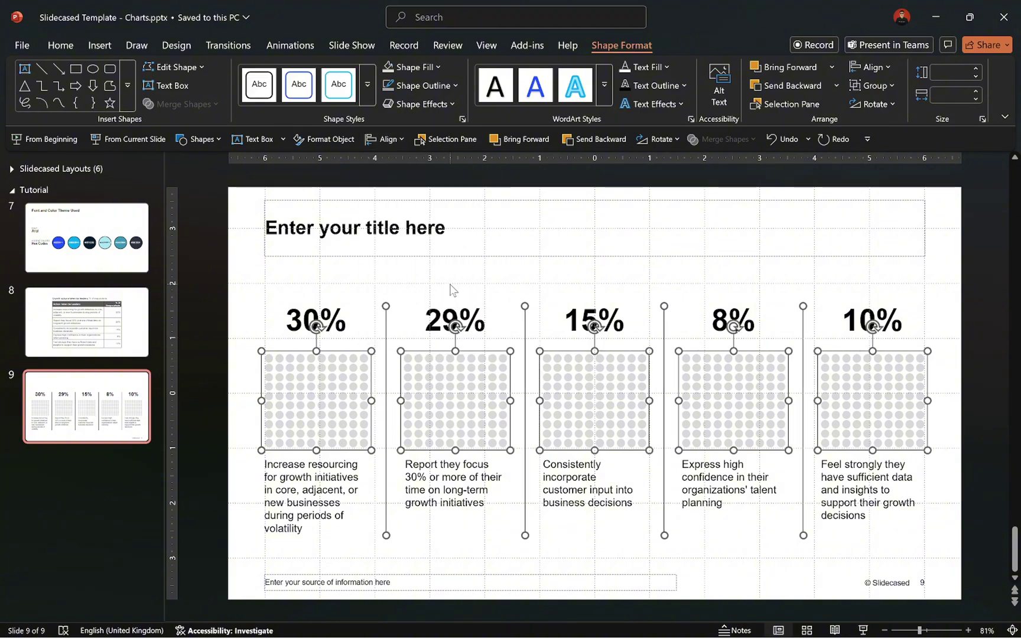
Ungroup the dot grids into individual dots.
right_click(482, 364)
mouse_move(627, 163)
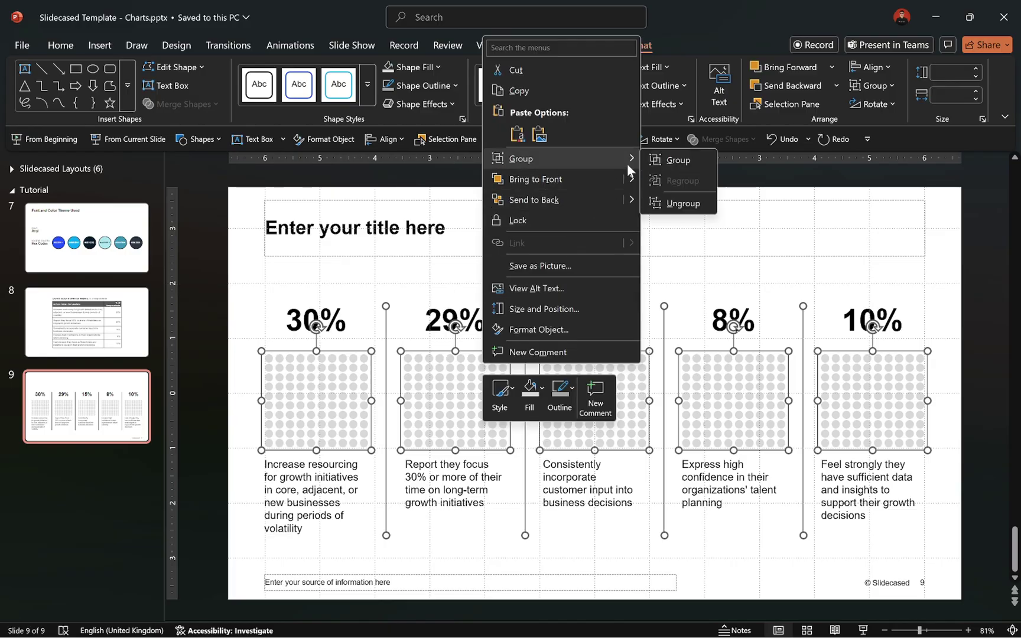
click(678, 206)
click(803, 307)
Make the divider lines a lighter grey.
shift+click(664, 344)
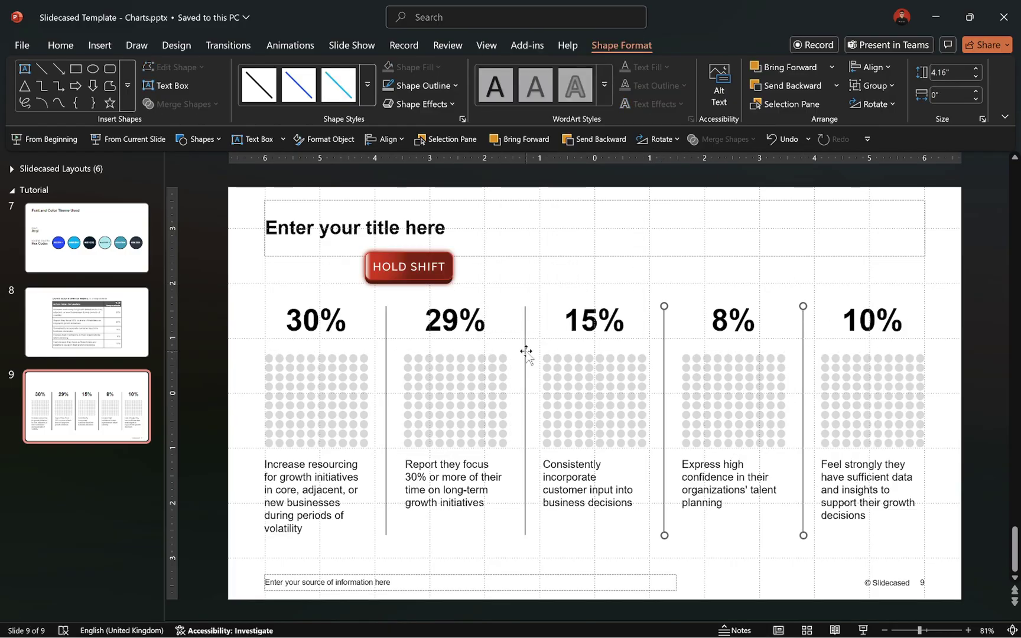
shift+click(385, 364)
click(415, 88)
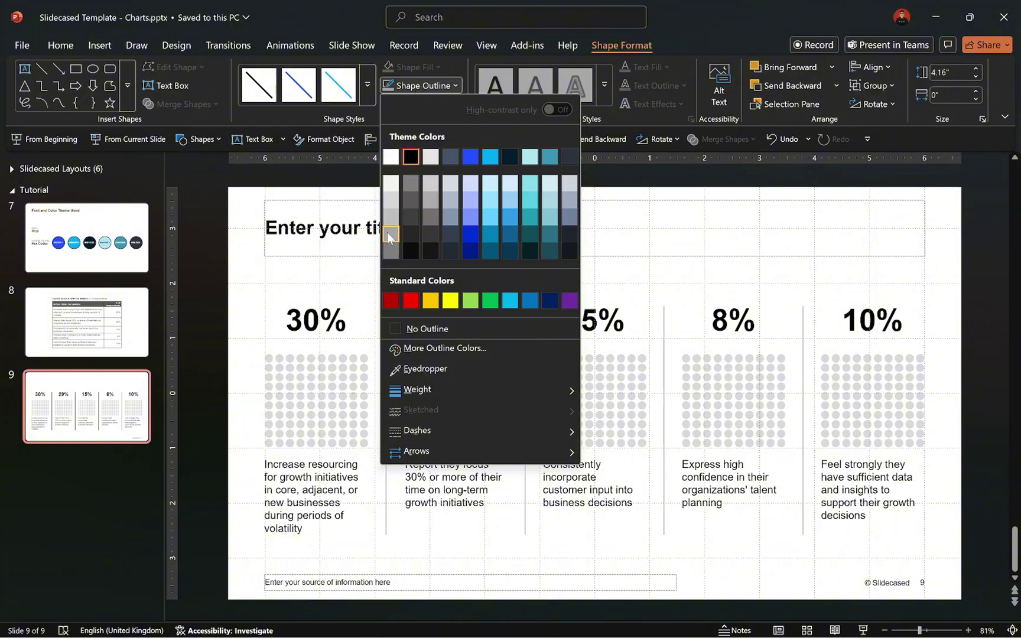
click(412, 186)
Colour the lower rows of dots in the 30% grid light blue.
drag(255, 417, 386, 455)
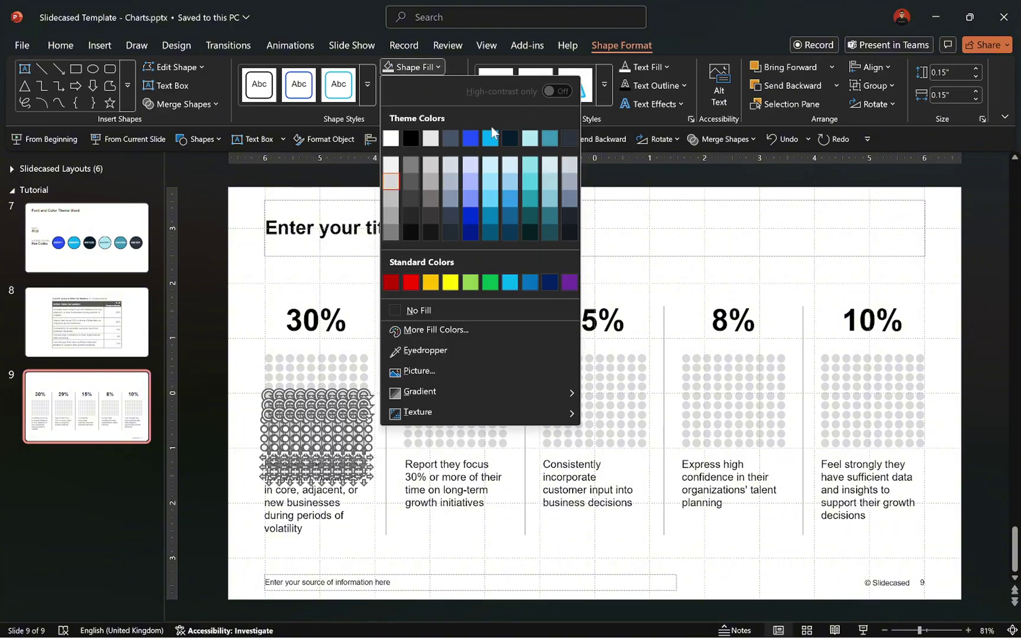
click(492, 136)
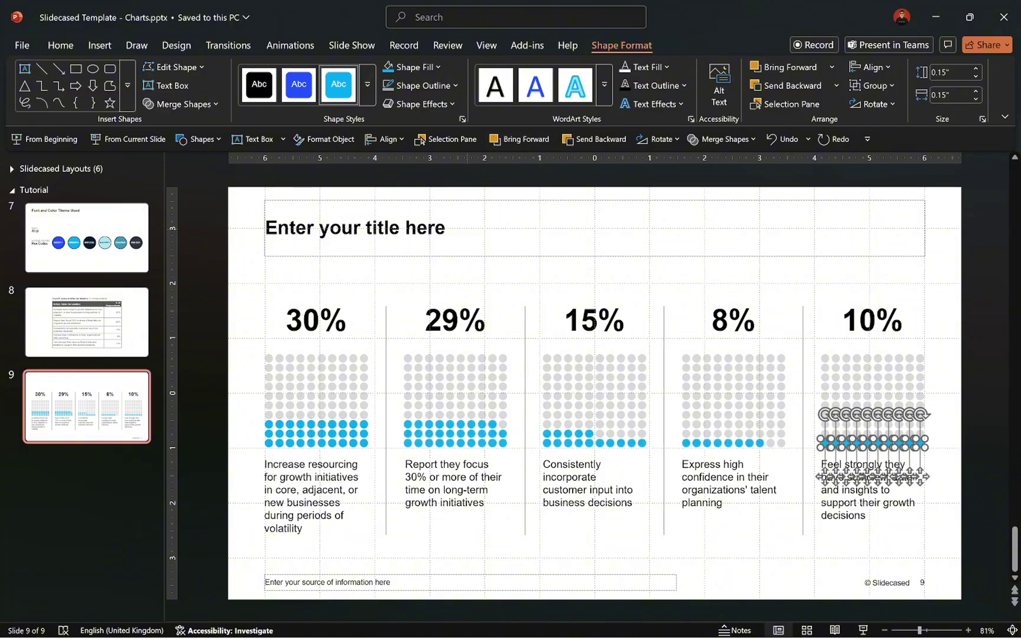
click(414, 228)
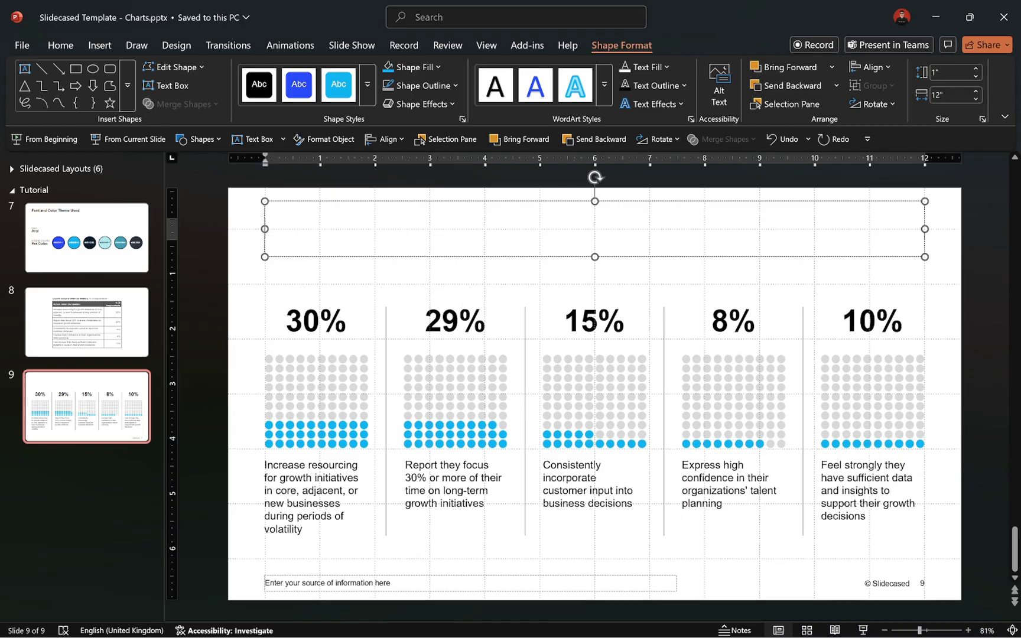
Paste the 'Most leaders' title, the subtitle and the McKinsey survey source line from clipboard history.
click(61, 46)
click(78, 121)
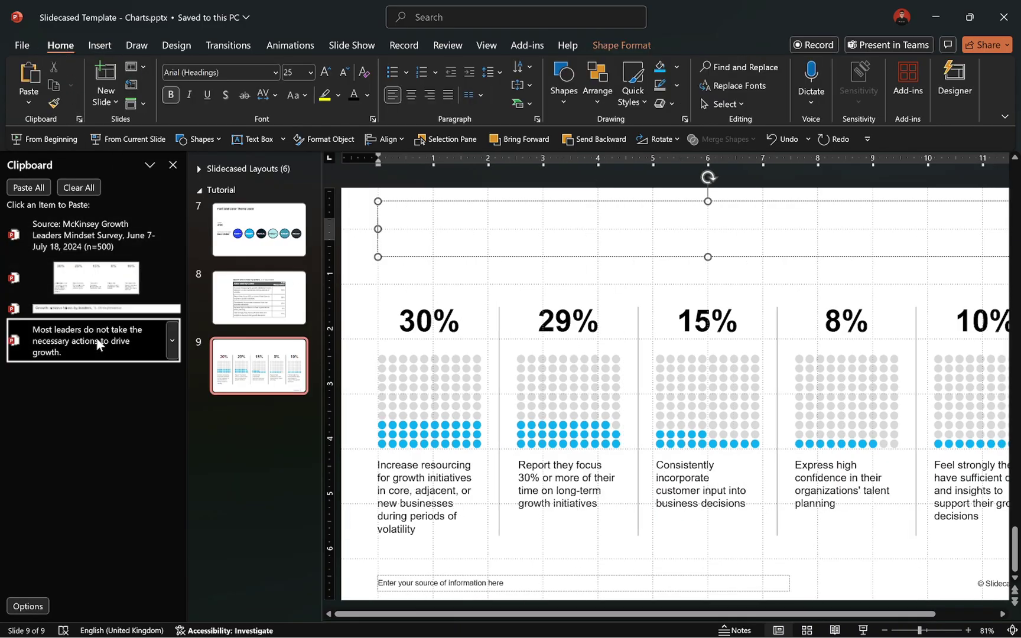
click(82, 341)
click(120, 310)
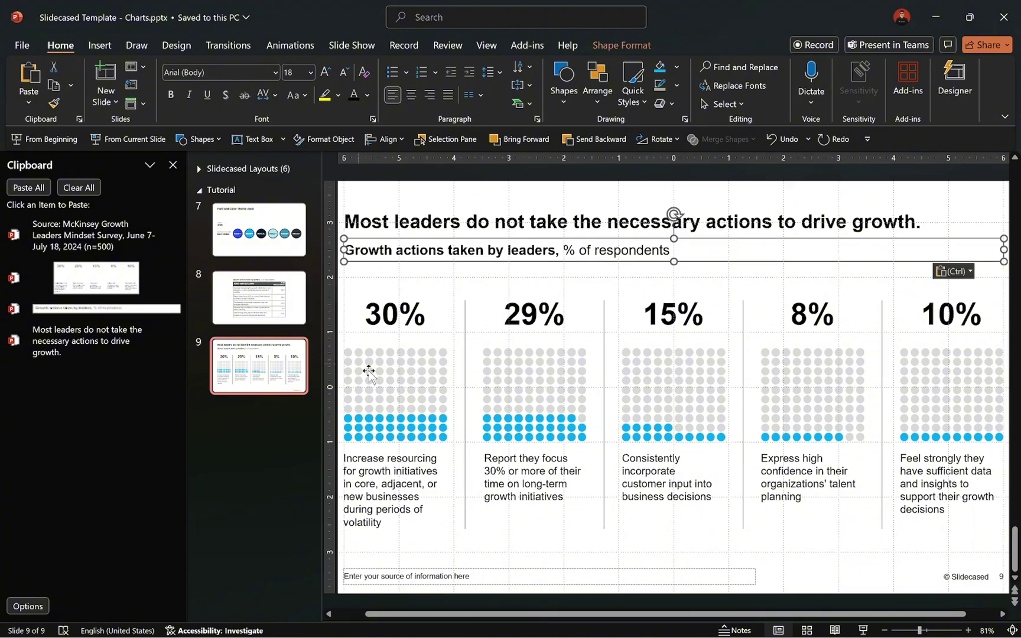
click(428, 584)
click(117, 237)
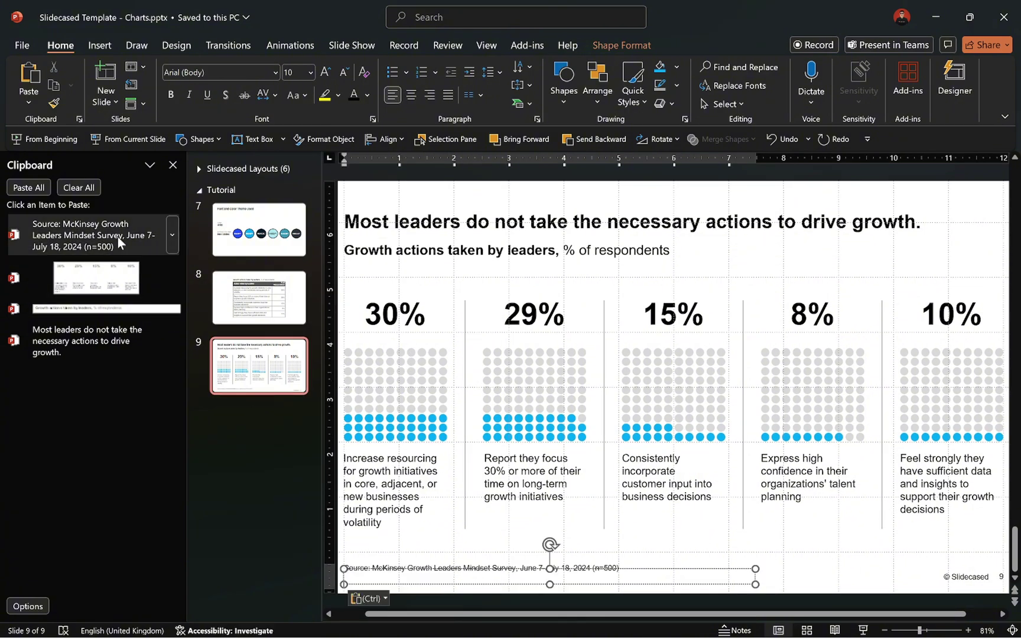
click(172, 165)
scroll(422, 337, down, 2)
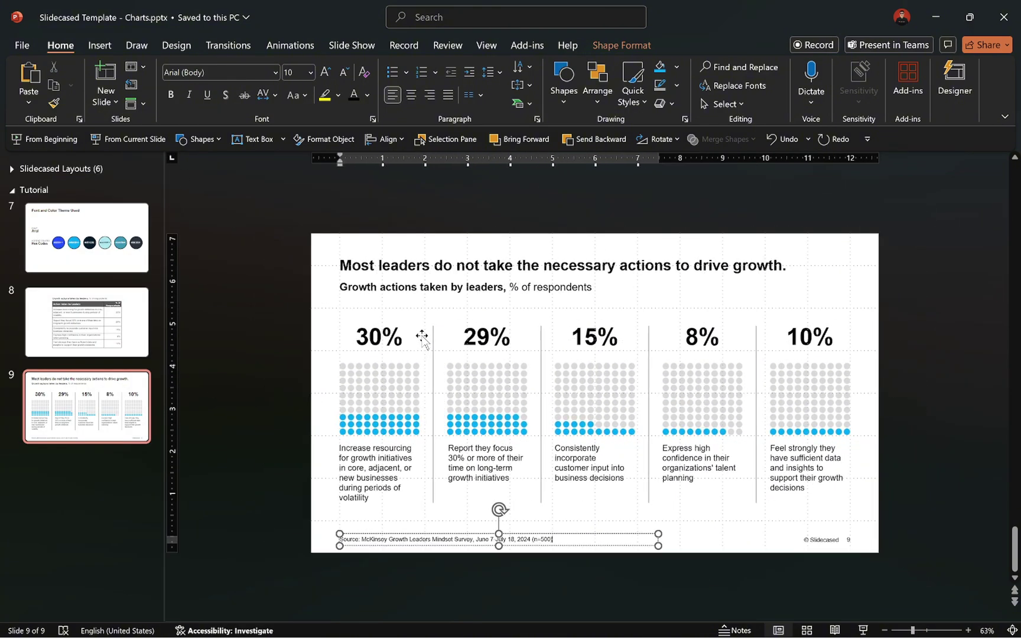
Deselect the source text box before moving to slide 8's G&A costs table.
click(421, 320)
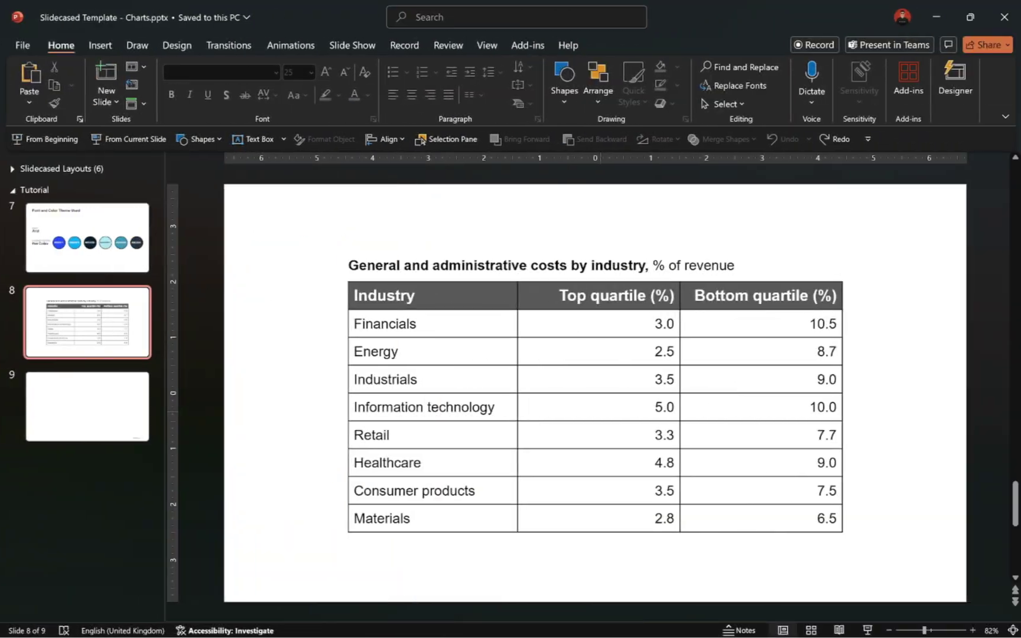
Copy the G&A table's data cells and open the Insert Chart dialog on blank slide 9.
mouse_move(405, 323)
mouse_down()
mouse_move(651, 407)
mouse_move(822, 518)
mouse_up()
key(ctrl+c)
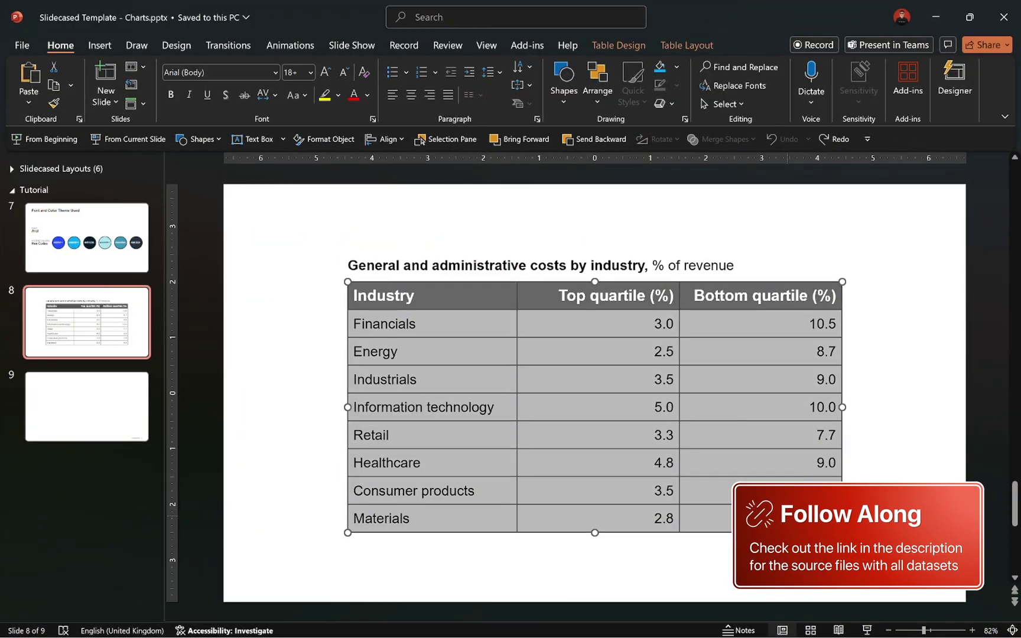
click(77, 433)
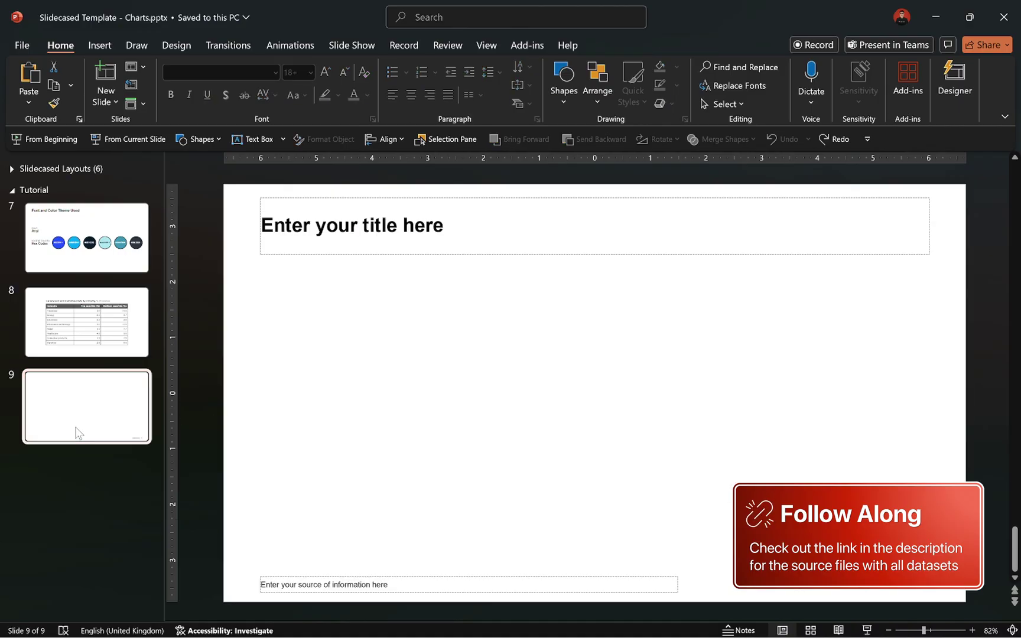
click(99, 45)
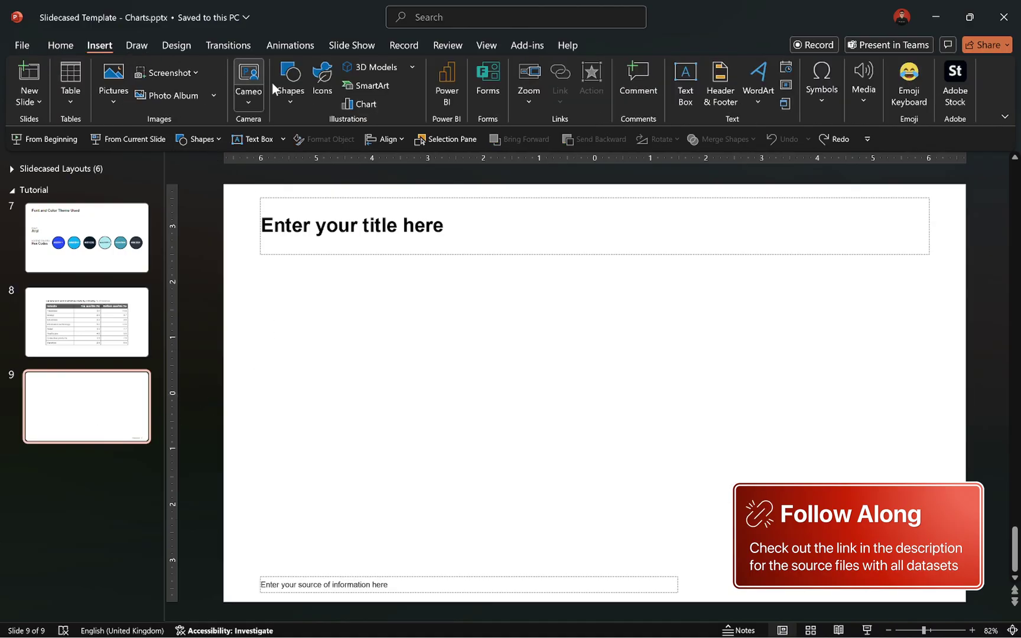
click(355, 105)
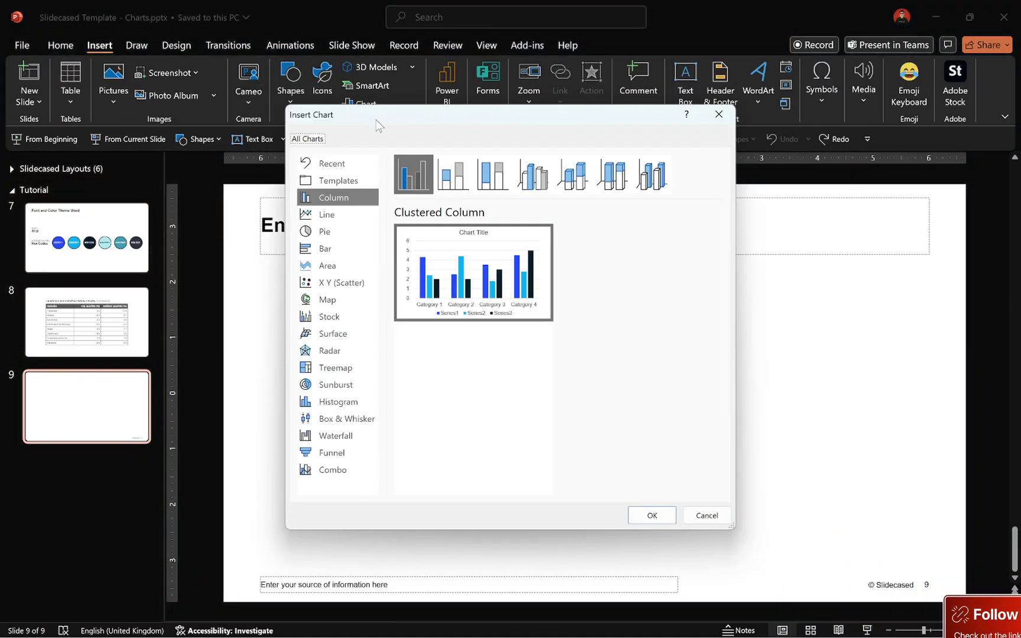
Insert a scatter chart and paste the G&A table data unformatted into its data sheet.
click(351, 285)
key(Return)
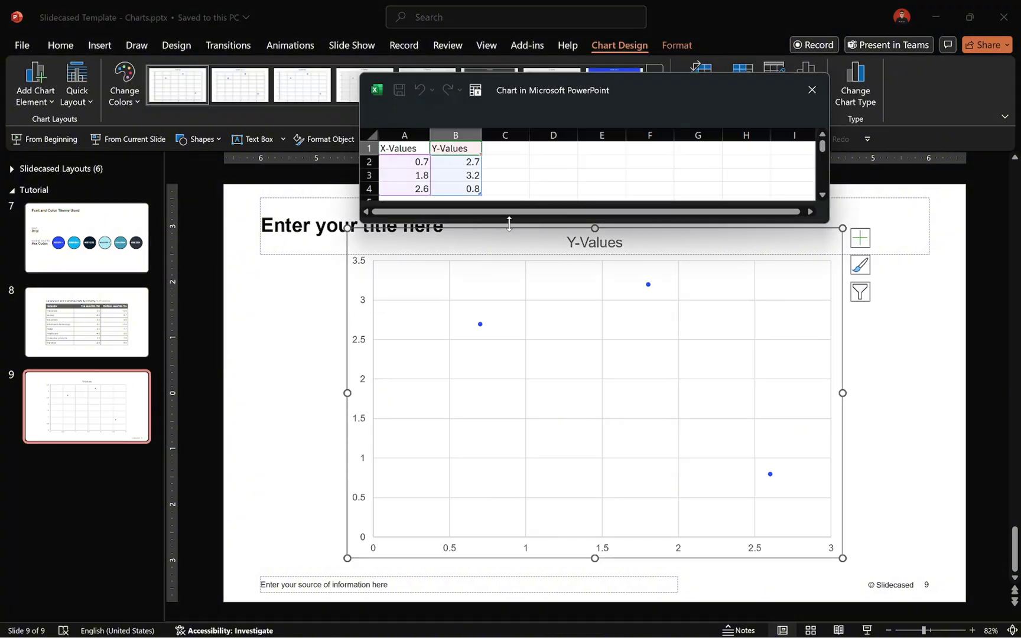
drag(509, 225, 513, 388)
drag(358, 294, 196, 296)
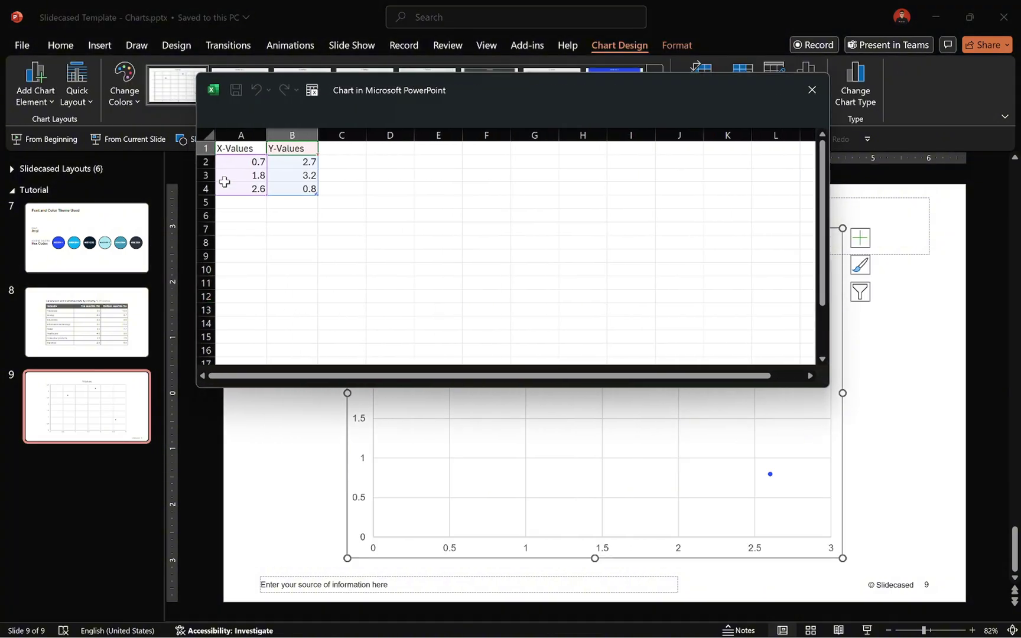
drag(220, 148, 380, 322)
key(ctrl+v)
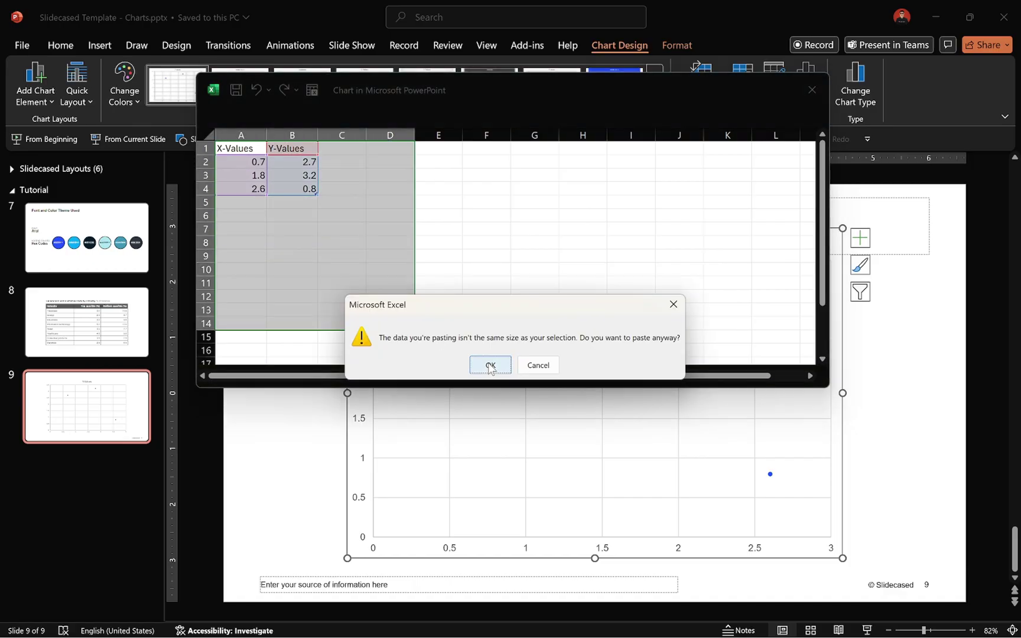
click(491, 366)
click(389, 357)
click(404, 395)
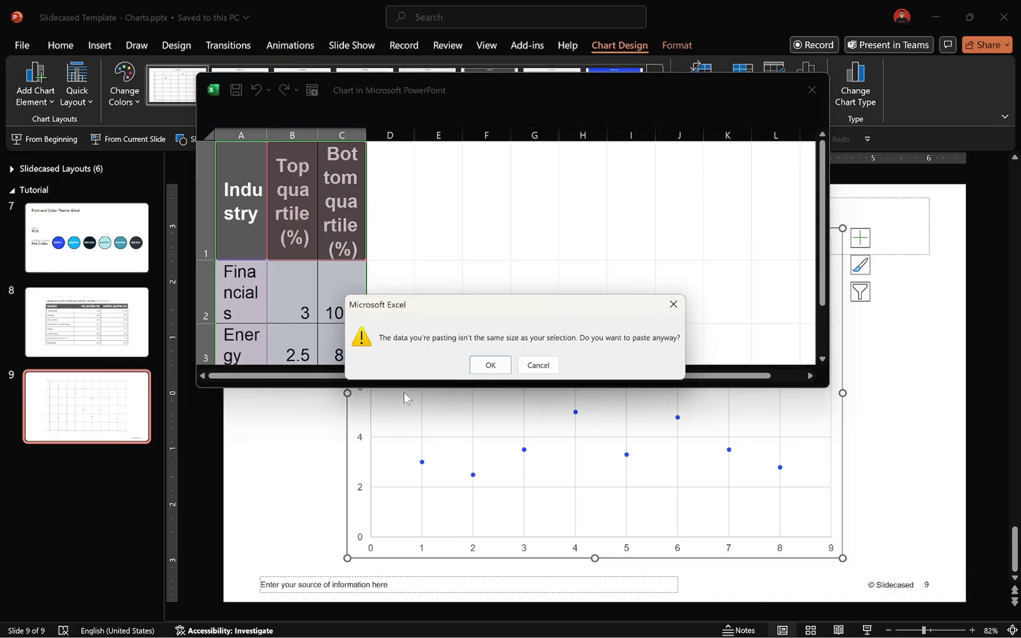
click(487, 365)
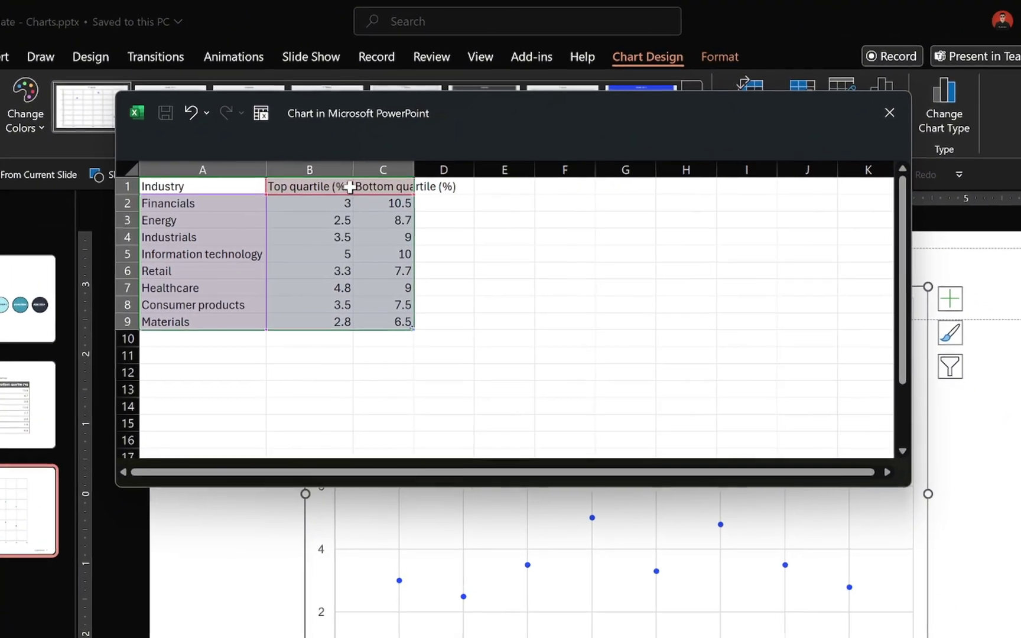
Remove '(%)' from the Top and Bottom quartile headers and autofit columns B and C.
double_click(355, 152)
key(BackSpace)
key(BackSpace)
key(BackSpace)
key(BackSpace)
key(Return)
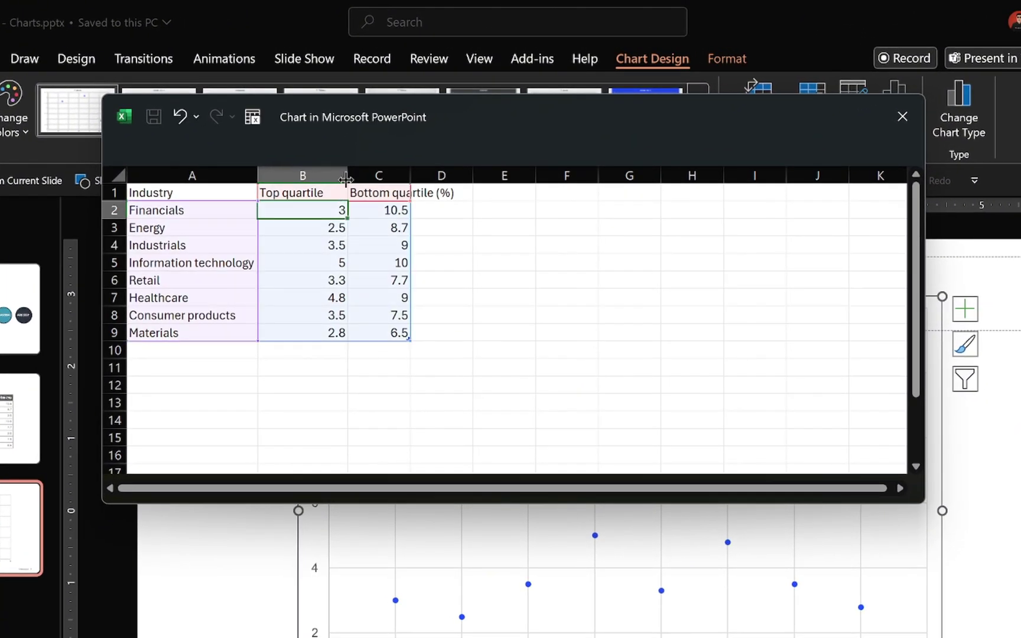
double_click(348, 175)
click(381, 193)
key(BackSpace)
key(BackSpace)
key(BackSpace)
key(BackSpace)
key(Return)
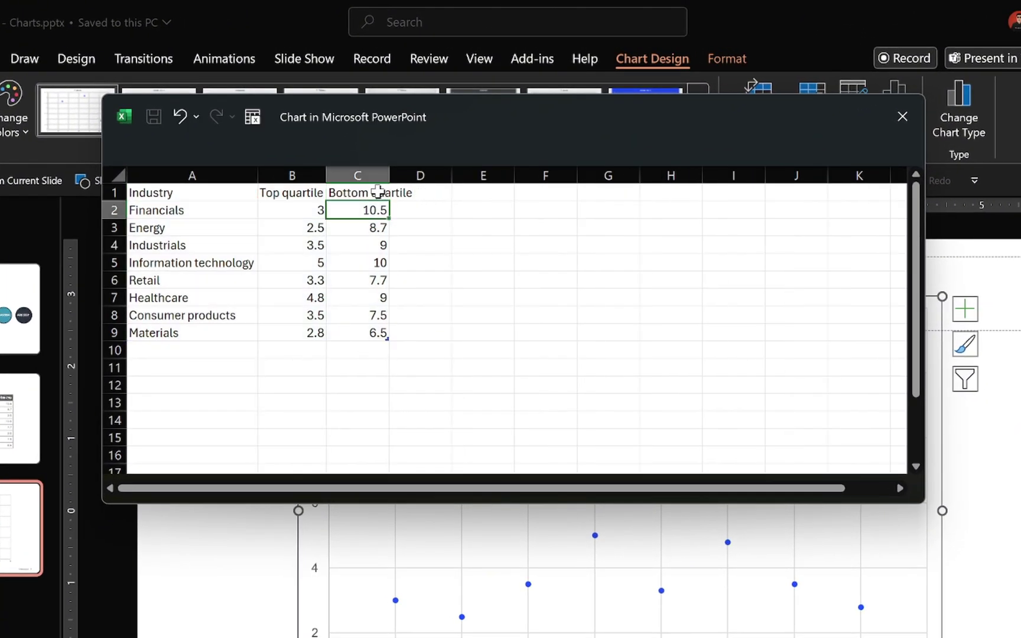
double_click(389, 176)
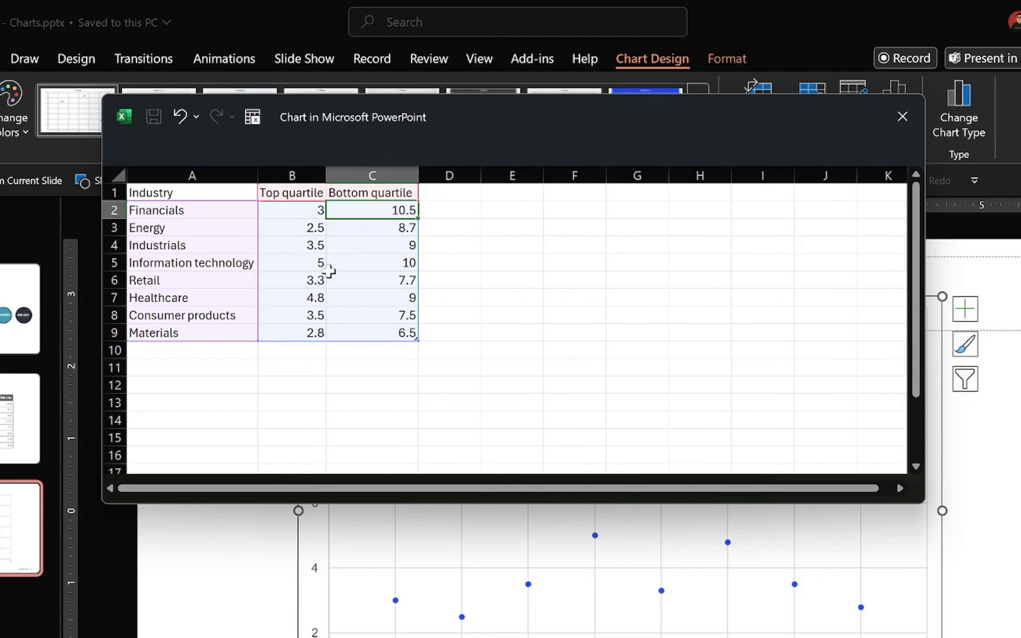
Add a 'y-position' header in D1 and start numbering it from 8.
click(450, 193)
text(y-position)
key(Return)
text(8)
key(Return)
text(7)
key(Return)
Fill y-position 8 down to 1 and add a 'Difference' column computing Bottom minus Top quartile.
text(6)
drag(458, 210, 484, 335)
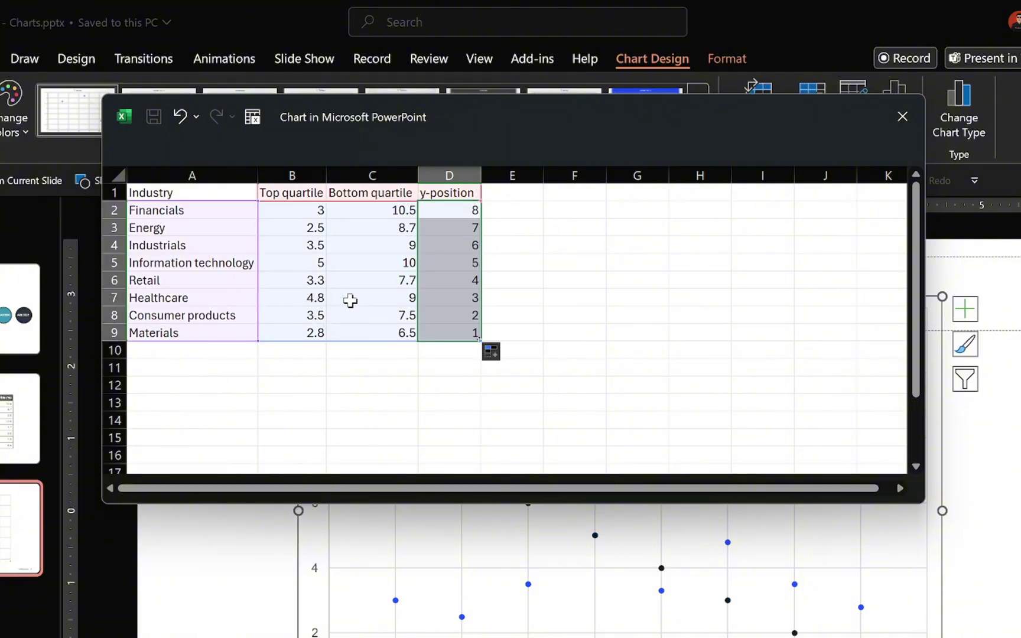
click(518, 193)
text(Difference)
key(Return)
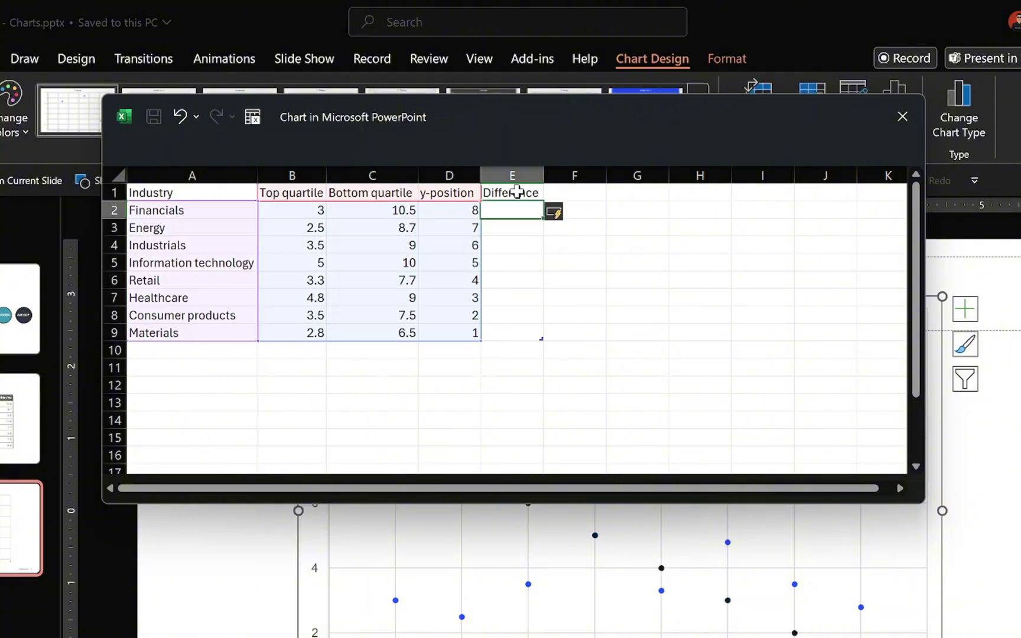
text(=)
click(403, 208)
text(-)
click(307, 213)
key(Return)
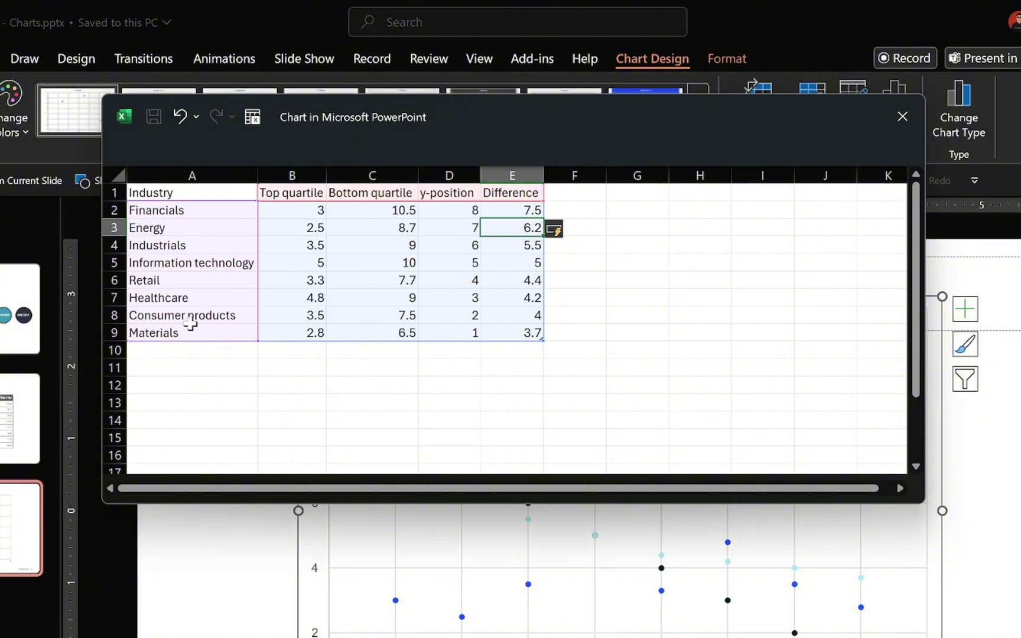
Add a 'y-labels' column of zeros through F9, close the data sheet, and open Select Data.
click(590, 187)
text(y-labels)
key(Return)
text(0)
key(Return)
click(597, 210)
drag(606, 218, 613, 340)
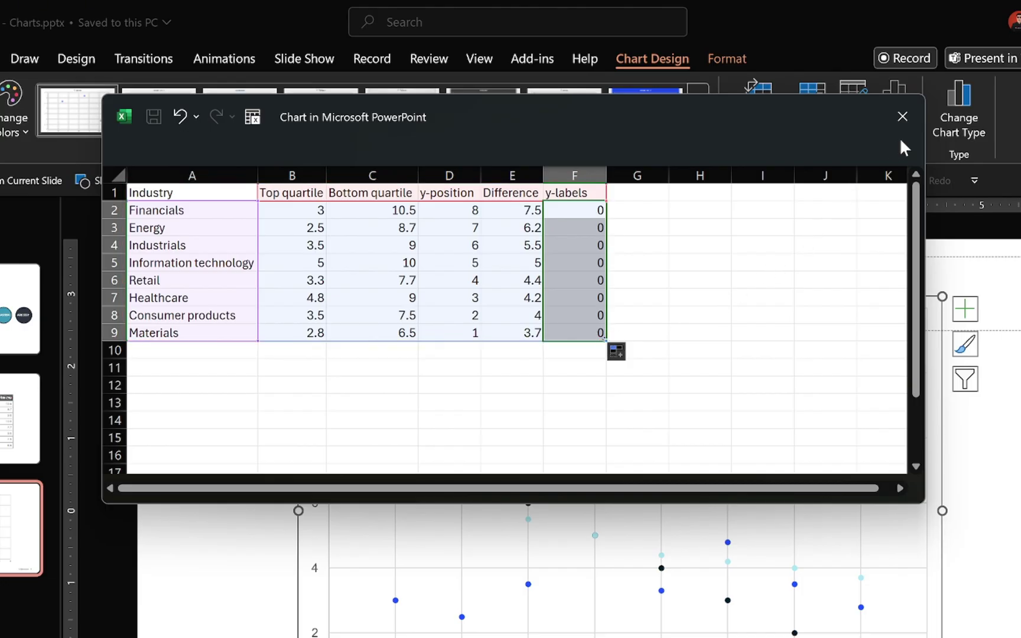
click(903, 118)
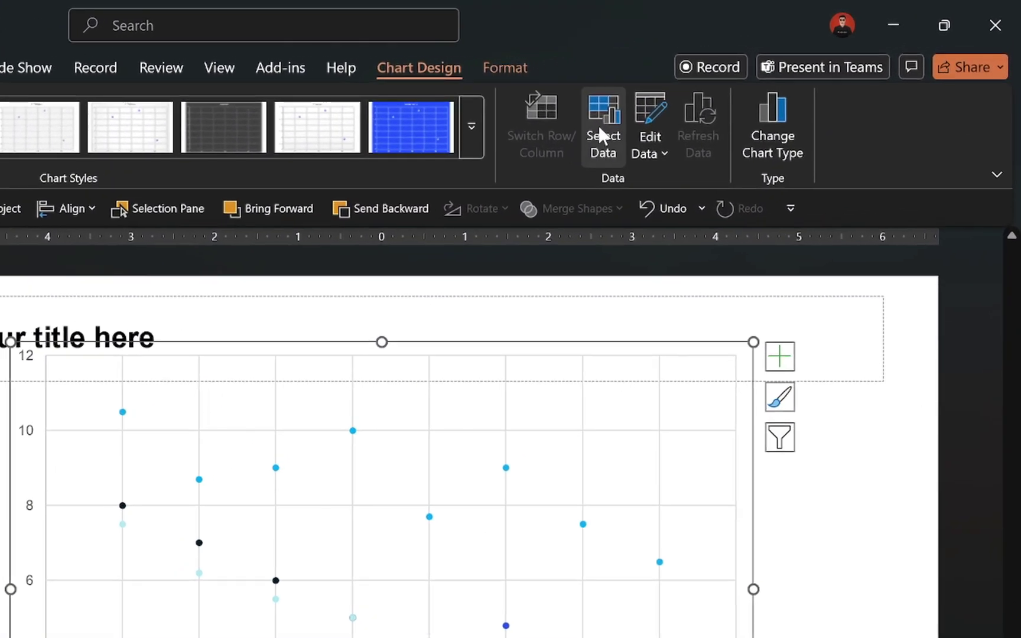
click(743, 84)
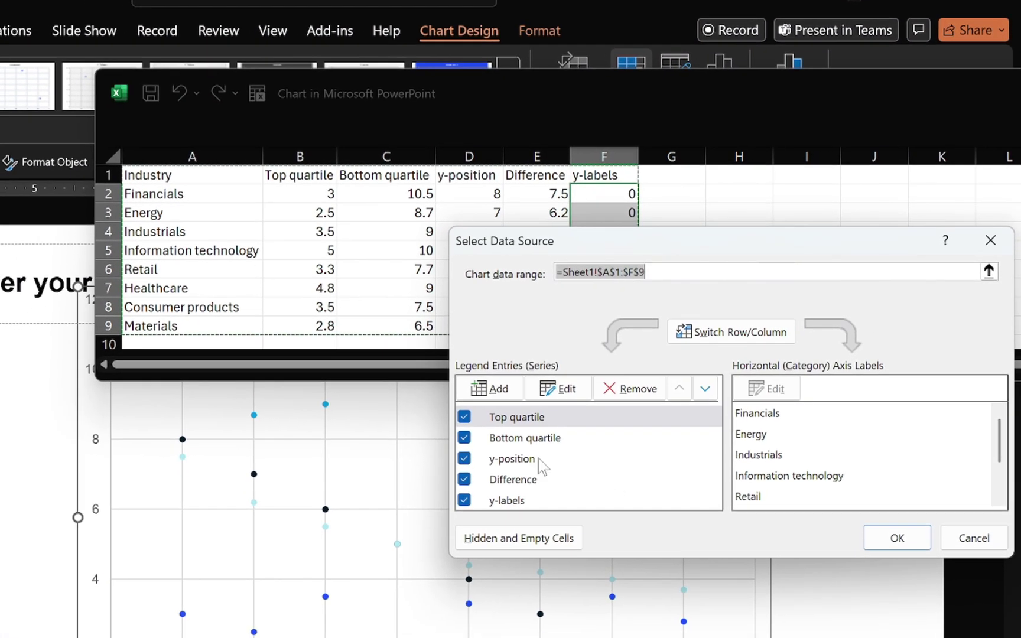
Remove the y-position and Difference series from the chart data.
click(539, 461)
click(621, 391)
click(569, 460)
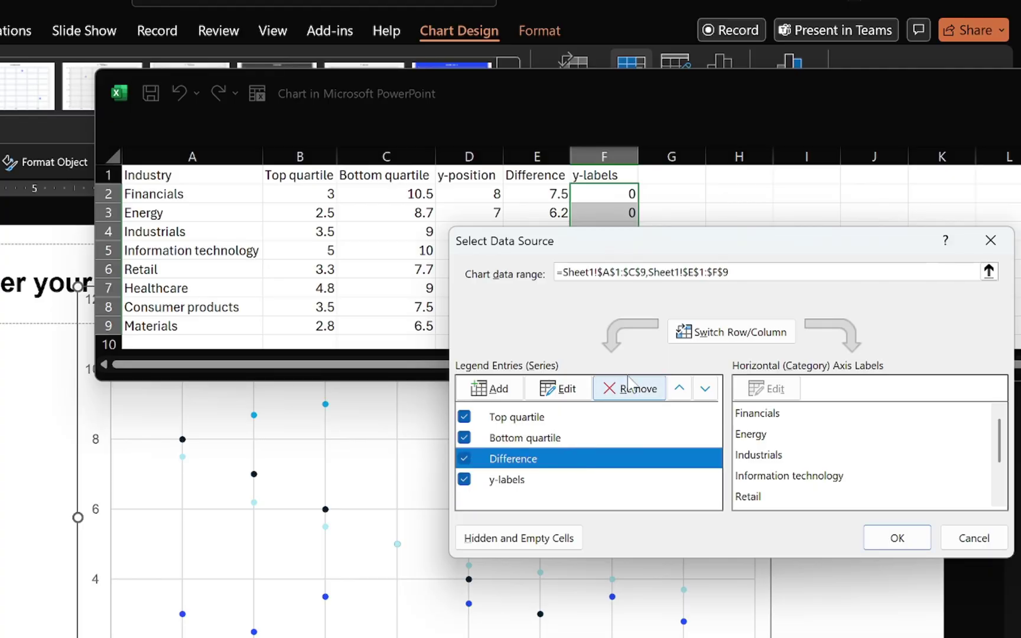
click(630, 388)
Edit the Top quartile series to use X values B2:B9 and Y values D2:D9.
click(574, 421)
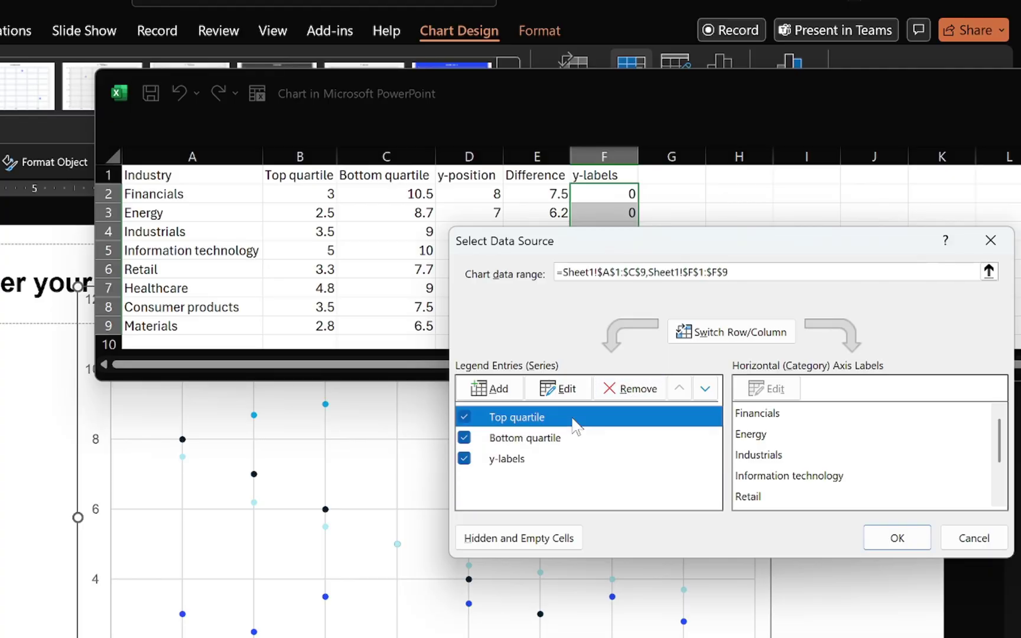
click(559, 388)
click(821, 397)
key(BackSpace)
key(BackSpace)
key(BackSpace)
key(BackSpace)
key(BackSpace)
key(BackSpace)
key(BackSpace)
key(BackSpace)
key(BackSpace)
key(BackSpace)
key(BackSpace)
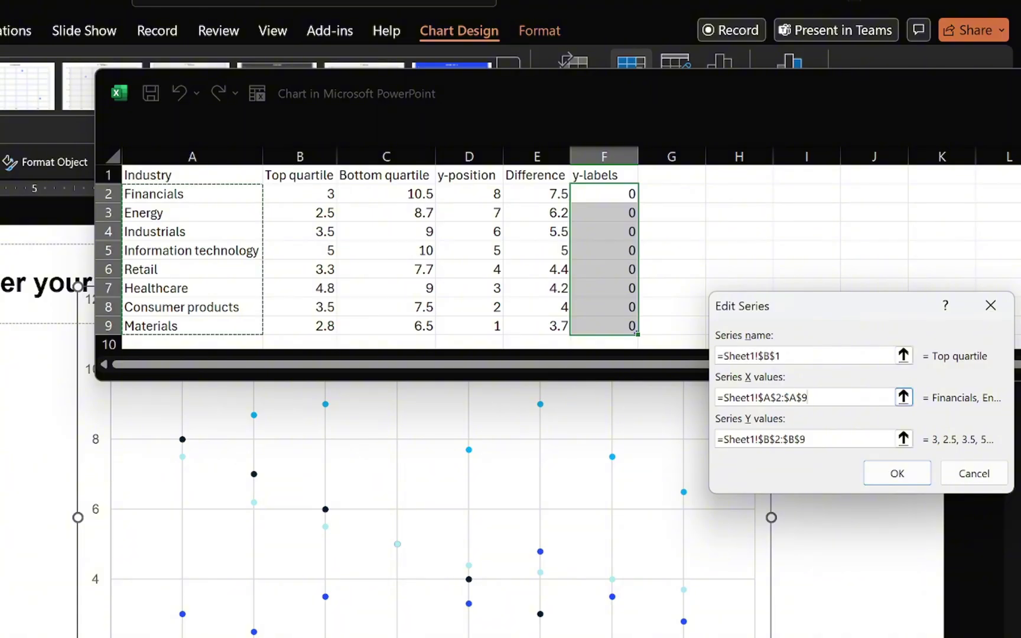
drag(298, 194, 302, 325)
click(814, 439)
key(BackSpace)
key(BackSpace)
key(BackSpace)
key(BackSpace)
key(BackSpace)
key(BackSpace)
key(BackSpace)
key(BackSpace)
key(BackSpace)
key(BackSpace)
key(BackSpace)
key(BackSpace)
key(BackSpace)
key(BackSpace)
key(BackSpace)
key(BackSpace)
key(BackSpace)
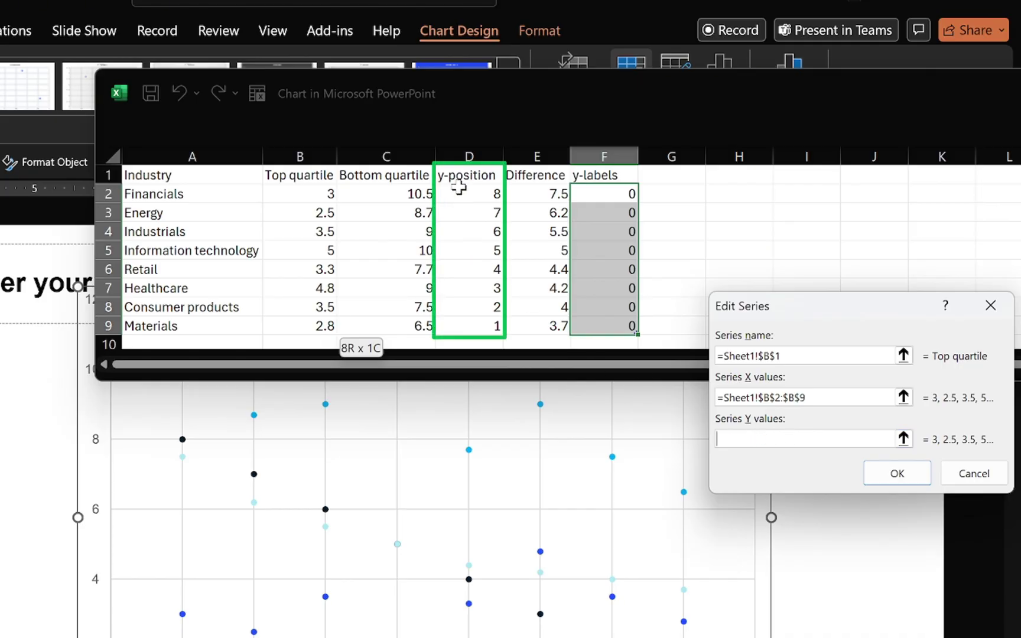
drag(465, 192, 485, 326)
click(896, 472)
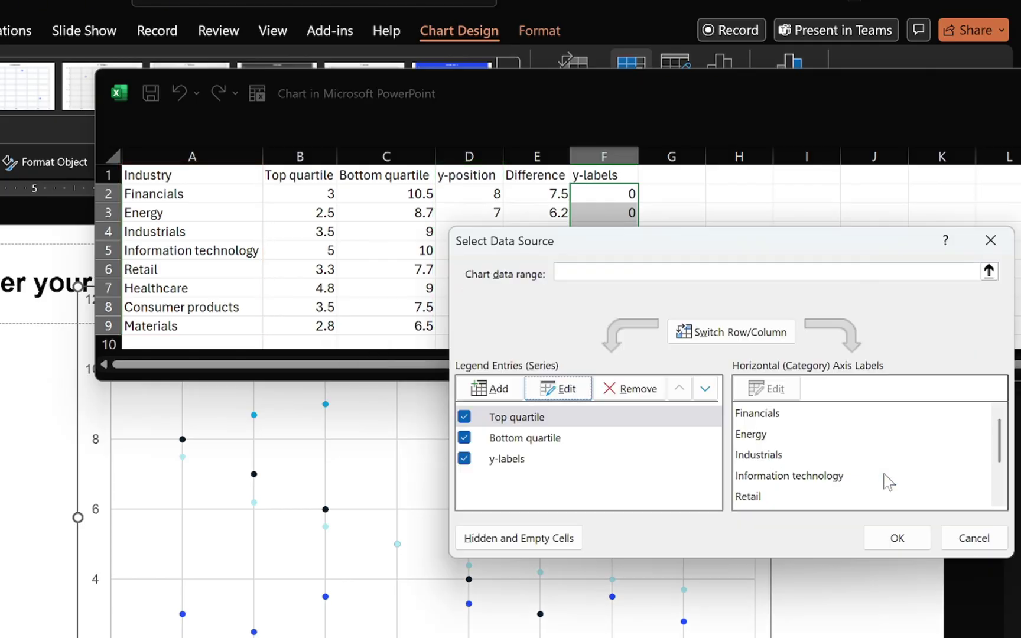
Edit the Bottom quartile series to use X values C2:C9 and Y values D2:D9.
click(553, 440)
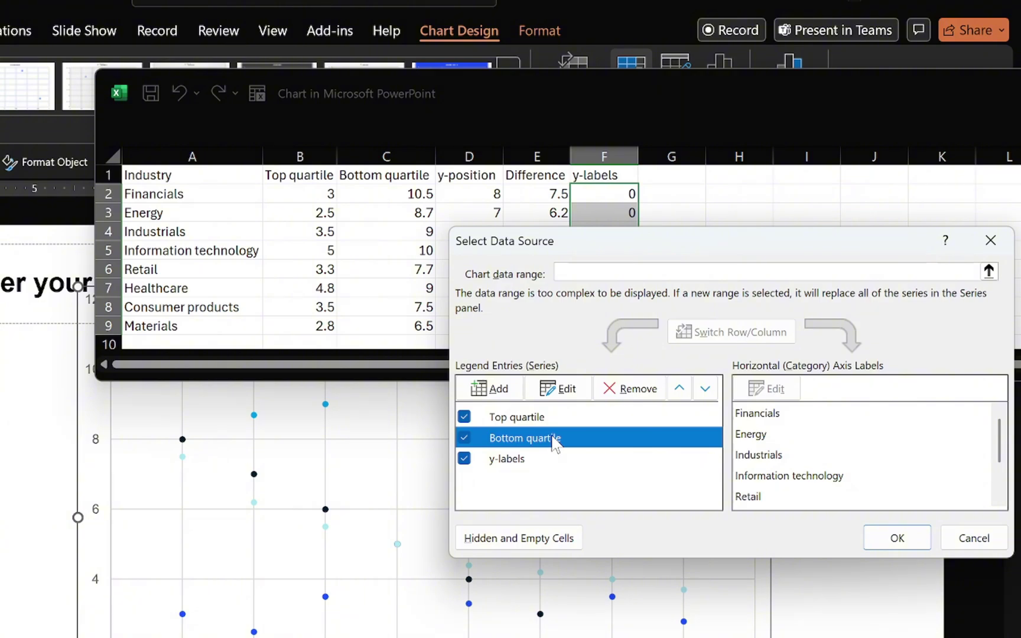
click(566, 388)
key(BackSpace)
key(BackSpace)
key(BackSpace)
key(BackSpace)
key(BackSpace)
key(BackSpace)
key(BackSpace)
key(BackSpace)
key(BackSpace)
key(BackSpace)
key(BackSpace)
key(BackSpace)
key(BackSpace)
key(BackSpace)
key(BackSpace)
key(BackSpace)
key(BackSpace)
click(395, 195)
drag(394, 195, 410, 325)
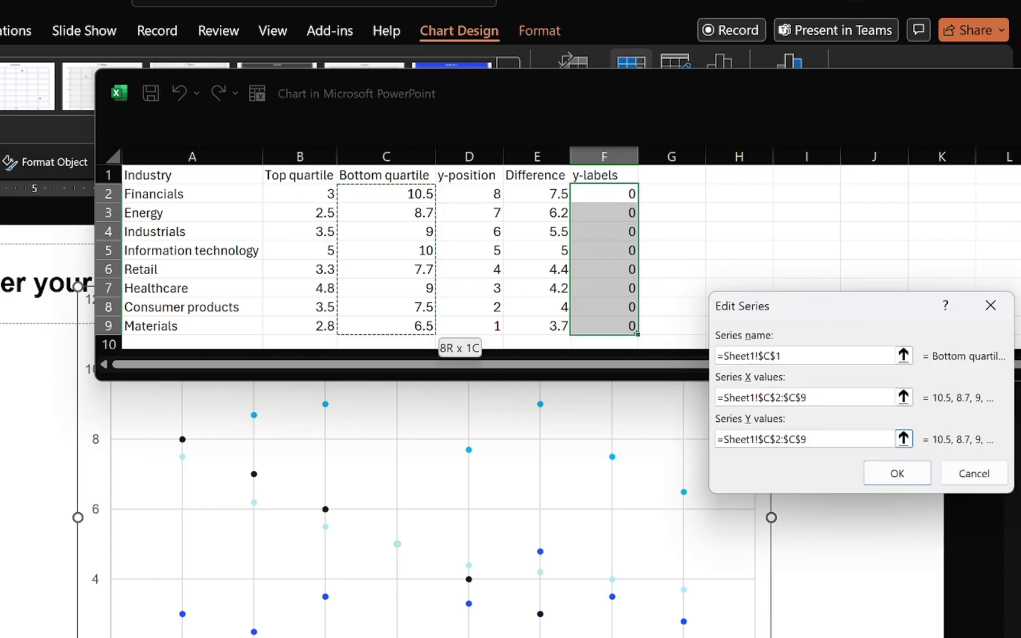
click(887, 440)
key(BackSpace)
key(BackSpace)
key(BackSpace)
key(BackSpace)
key(BackSpace)
key(BackSpace)
key(BackSpace)
key(BackSpace)
key(BackSpace)
key(BackSpace)
key(BackSpace)
key(BackSpace)
key(BackSpace)
key(BackSpace)
key(BackSpace)
key(BackSpace)
key(BackSpace)
drag(473, 195, 486, 325)
click(893, 473)
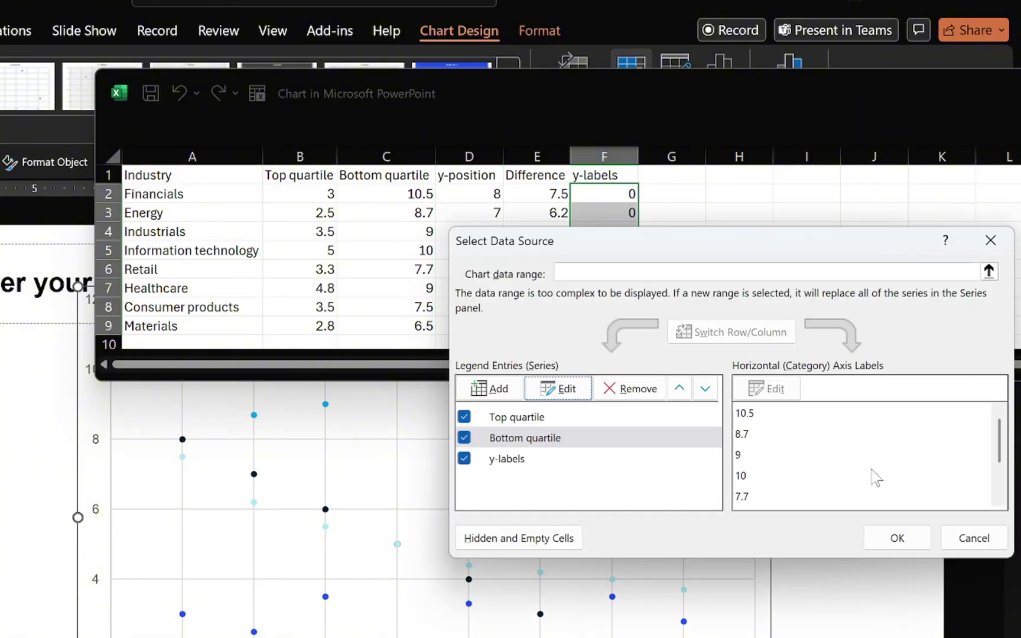
Set the y-labels series to X values F2:F9 and Y values D2:D9, then confirm.
click(499, 464)
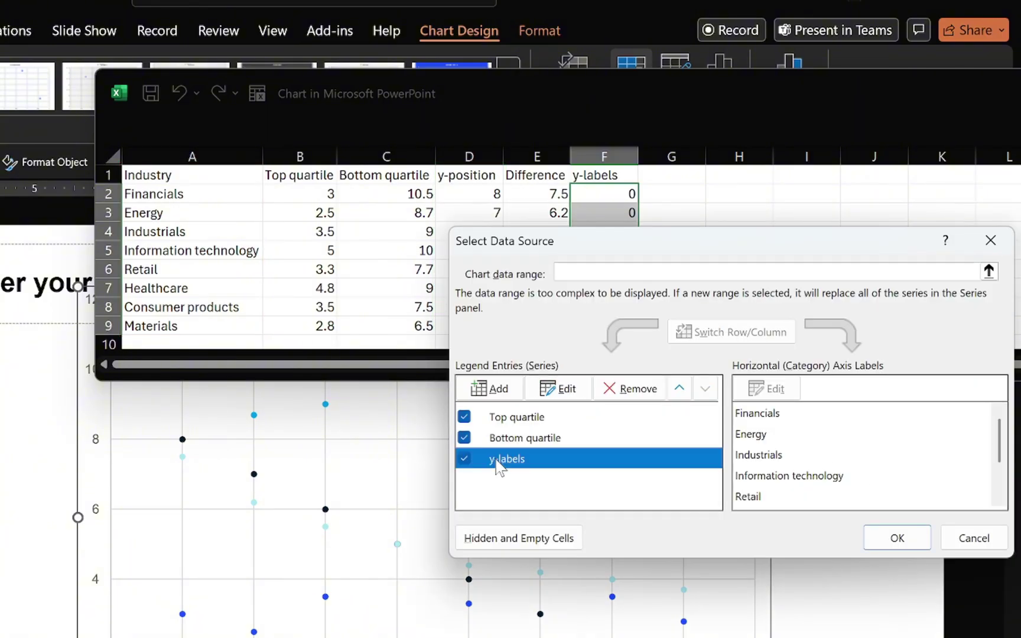
click(585, 389)
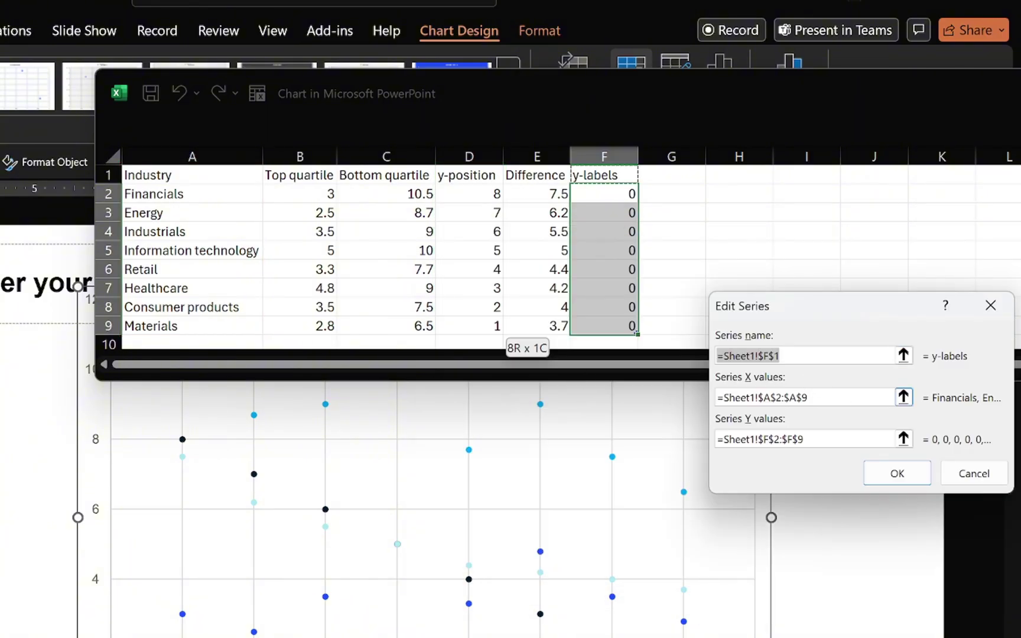
click(808, 397)
key(BackSpace)
key(BackSpace)
key(BackSpace)
key(BackSpace)
key(BackSpace)
key(BackSpace)
key(BackSpace)
key(BackSpace)
key(BackSpace)
key(BackSpace)
key(BackSpace)
key(BackSpace)
key(BackSpace)
drag(604, 195, 633, 331)
click(827, 439)
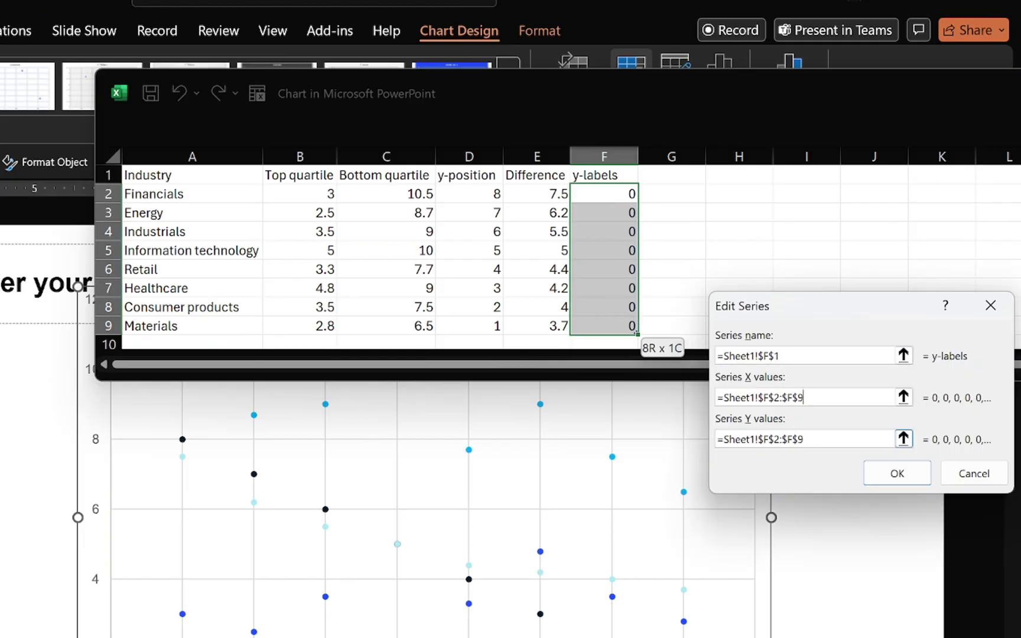
key(BackSpace)
key(BackSpace)
key(BackSpace)
key(BackSpace)
key(BackSpace)
key(BackSpace)
key(BackSpace)
key(BackSpace)
key(BackSpace)
key(BackSpace)
key(BackSpace)
key(BackSpace)
key(BackSpace)
key(BackSpace)
key(BackSpace)
key(BackSpace)
key(BackSpace)
drag(479, 195, 497, 328)
click(881, 467)
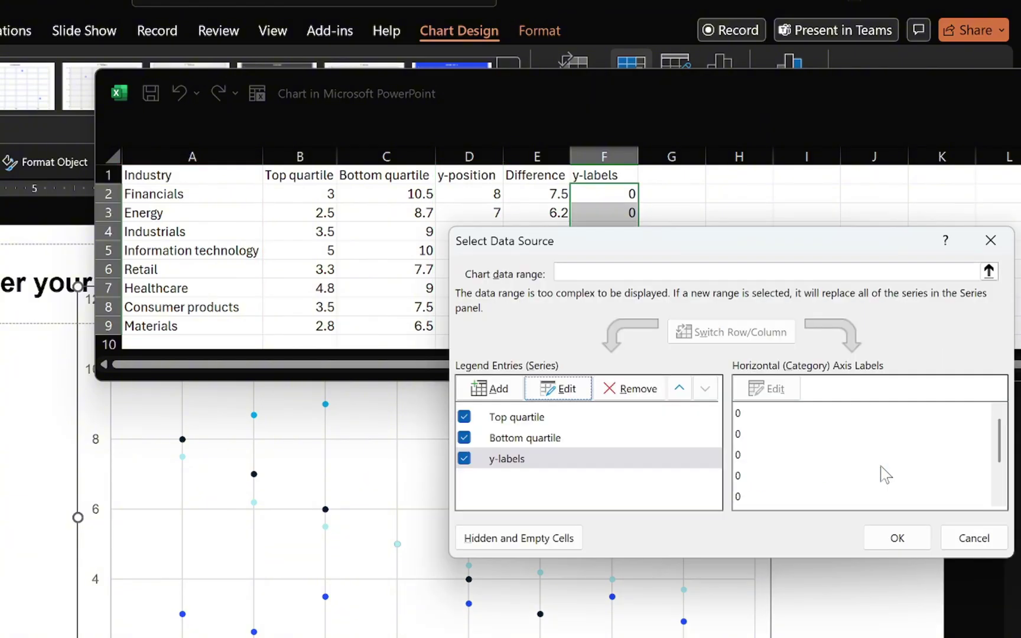
click(910, 538)
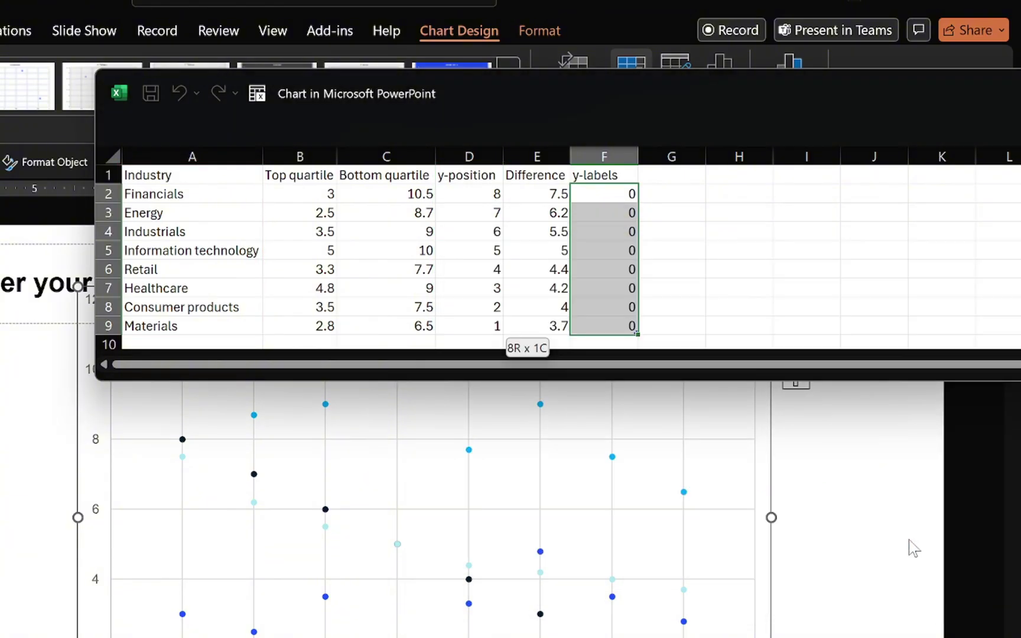
Add error bars to the Bottom quartile series and delete the vertical ones.
click(728, 93)
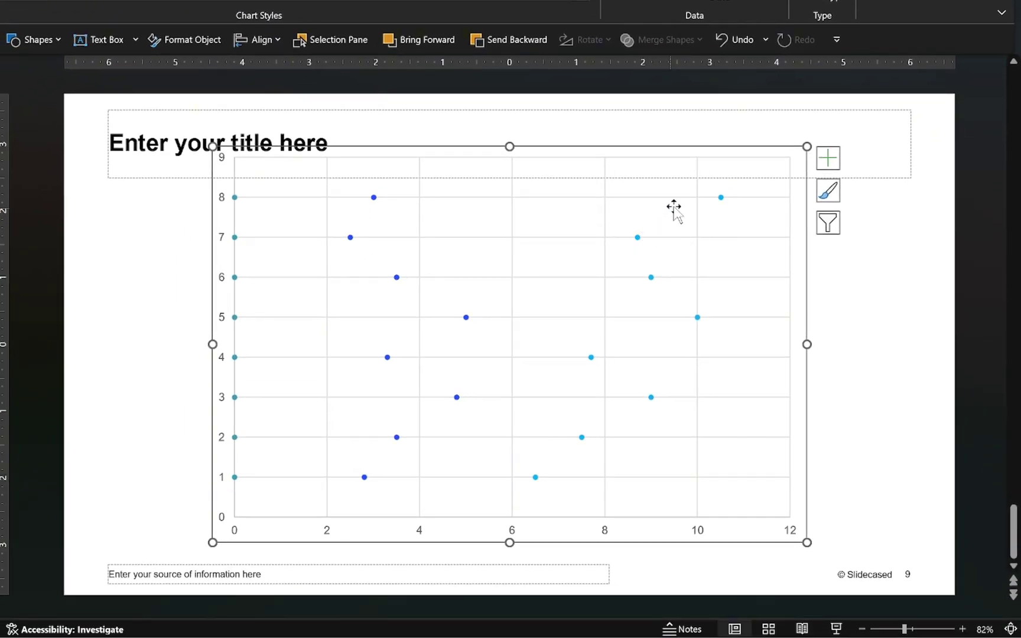
click(722, 198)
click(828, 158)
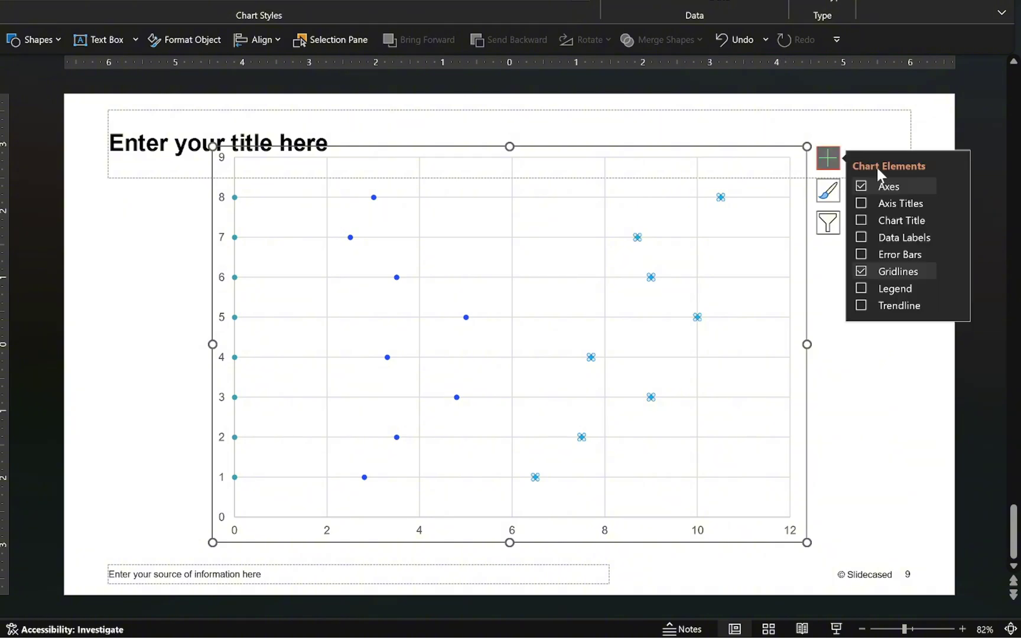
click(863, 254)
click(830, 159)
click(722, 207)
key(Delete)
Set the horizontal error bars to Minus, No Cap, with custom negative values E2:E9.
double_click(731, 199)
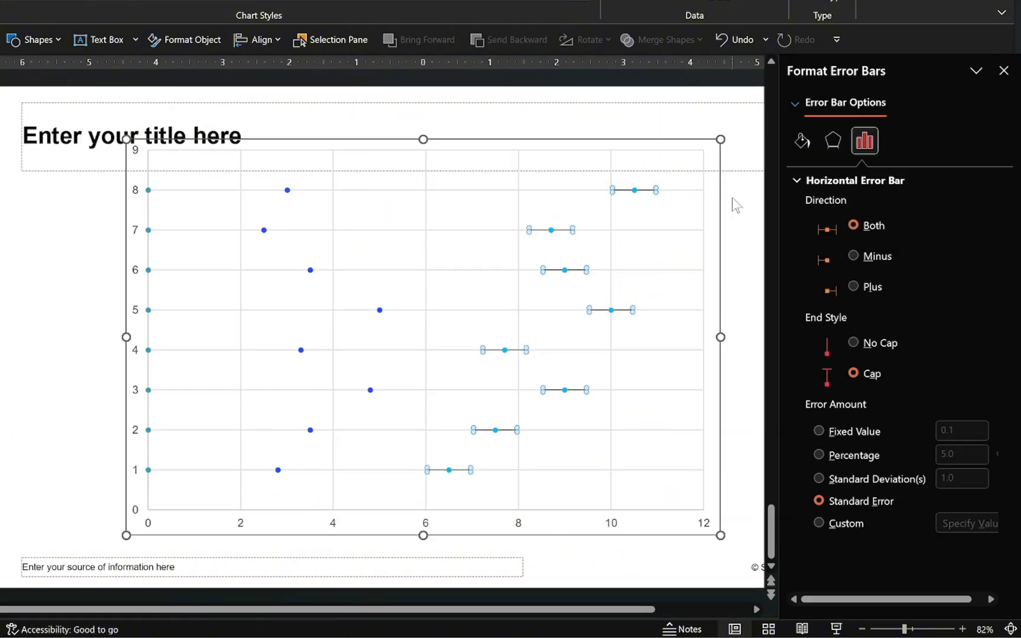
click(827, 262)
click(827, 361)
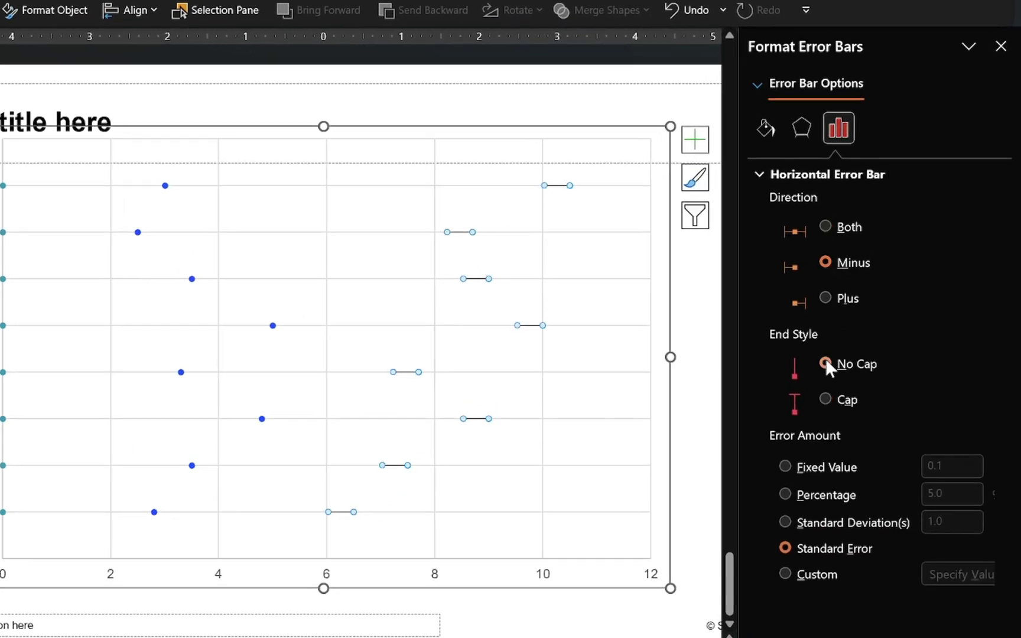
click(791, 575)
click(952, 503)
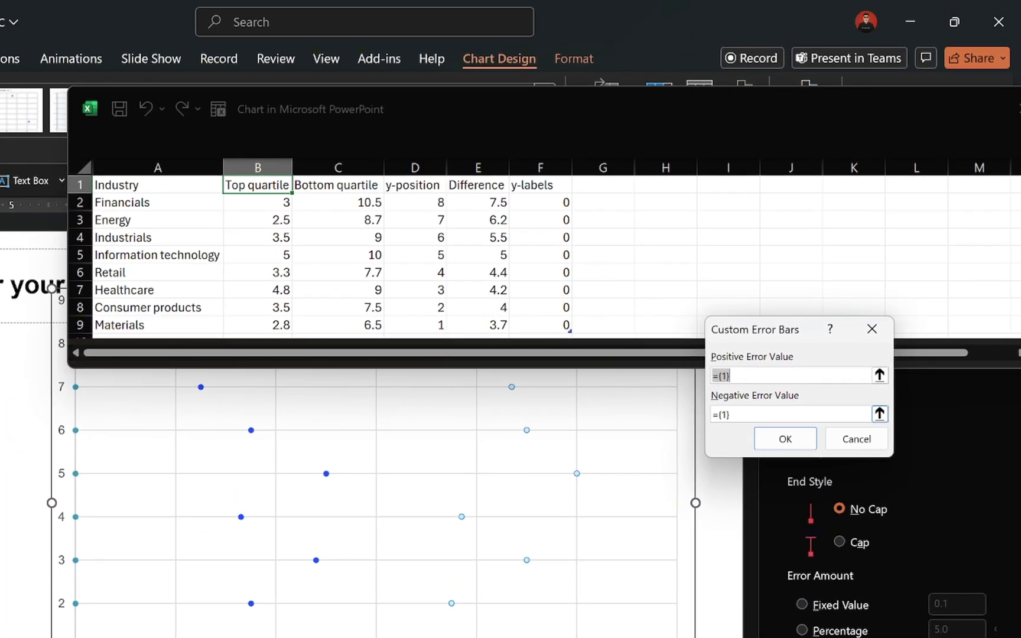
click(730, 415)
drag(476, 206, 497, 322)
click(786, 439)
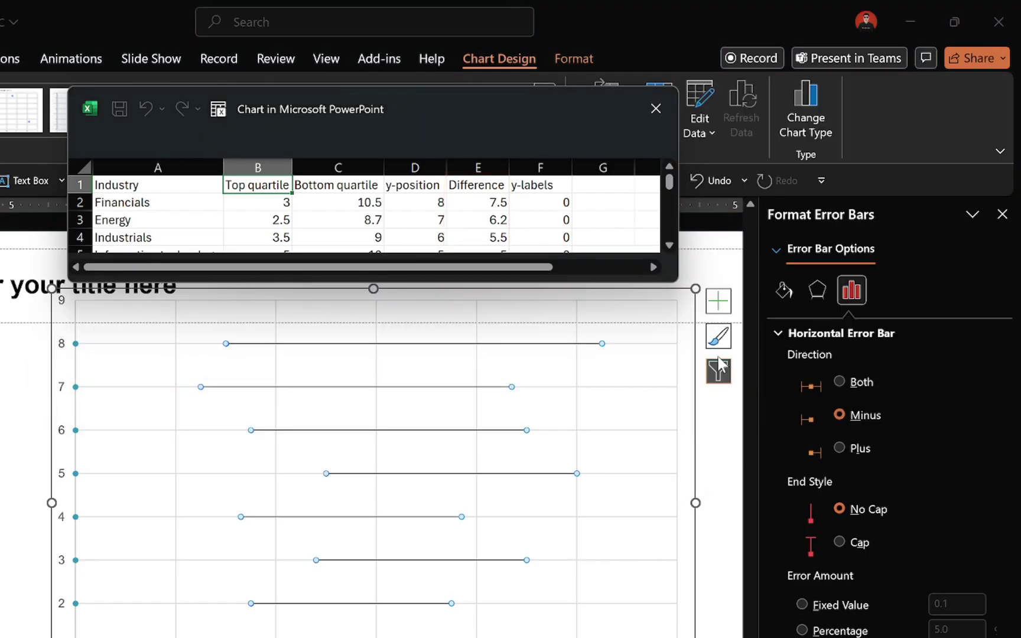
click(654, 107)
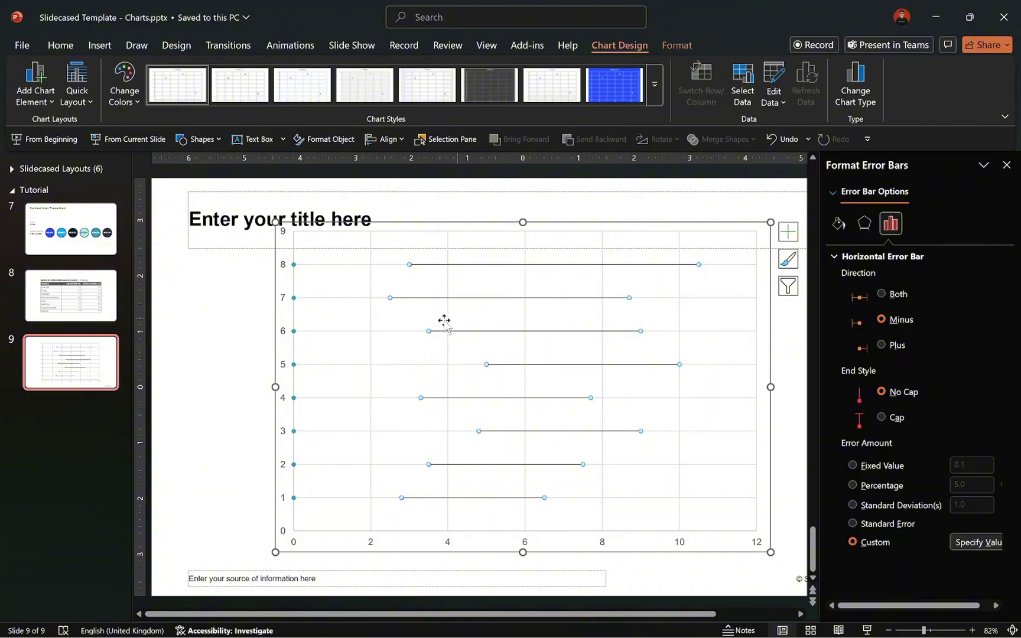
Set the horizontal axis maximum bound to 11.
click(284, 299)
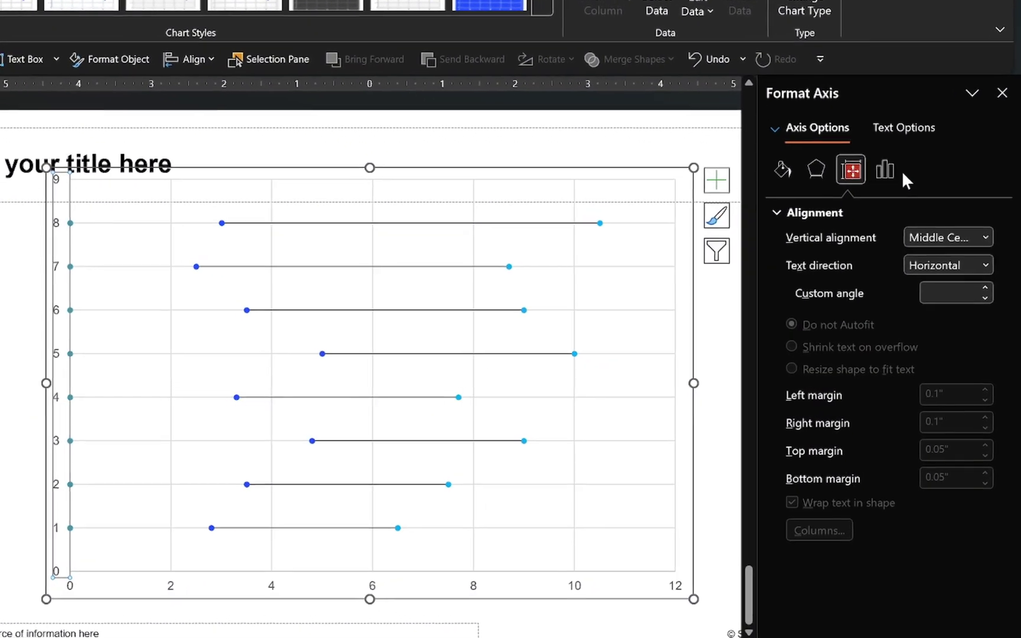
click(911, 215)
click(904, 247)
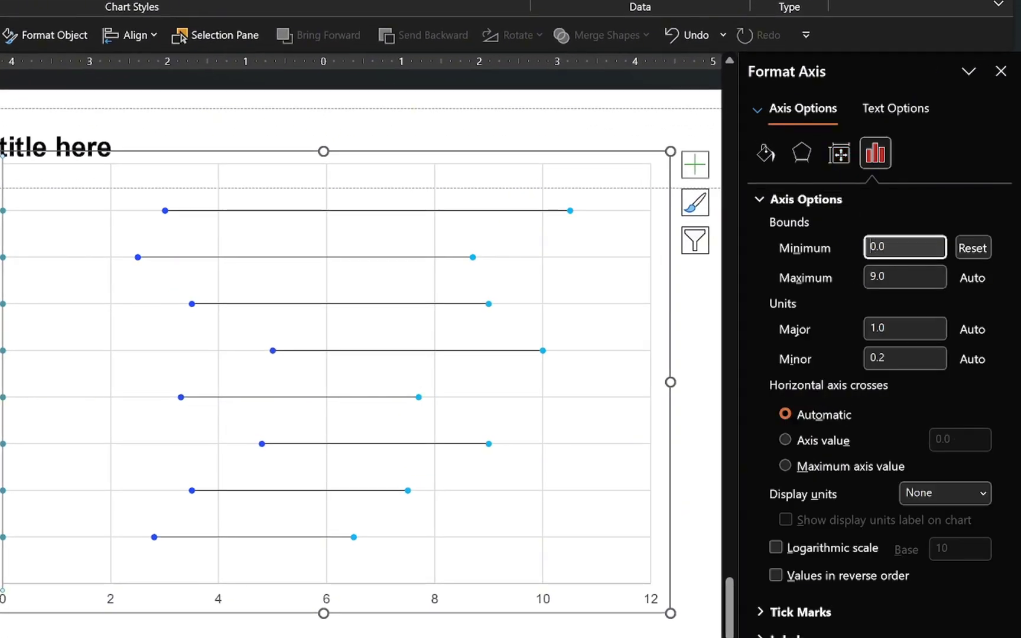
click(885, 277)
key(Return)
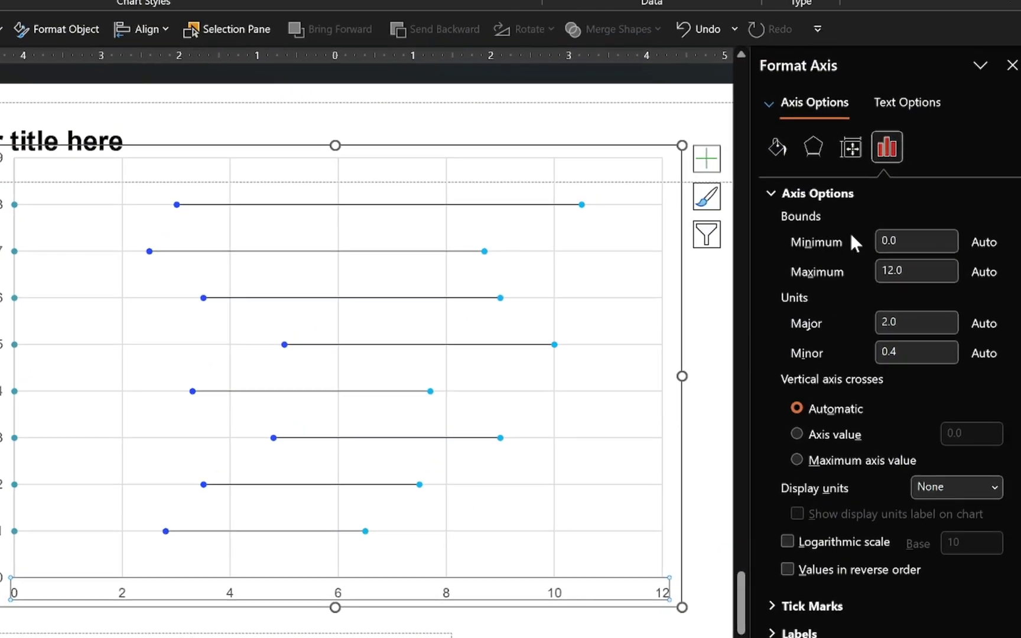
click(895, 247)
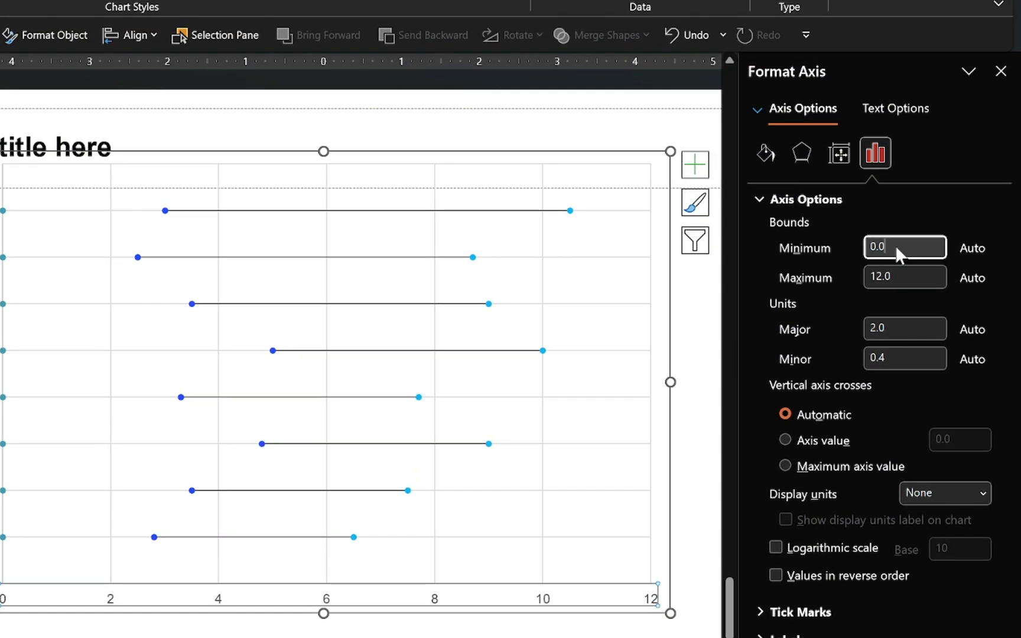
click(892, 276)
text(11)
key(Return)
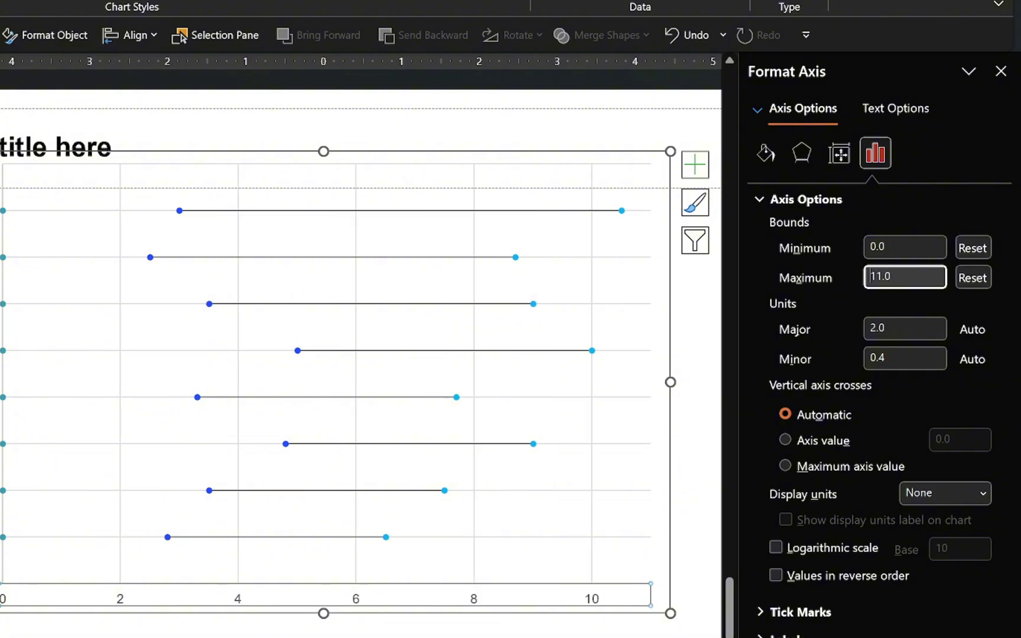
Set the horizontal axis major unit to 1 and delete the vertical axis labels.
click(922, 326)
text(1)
key(Return)
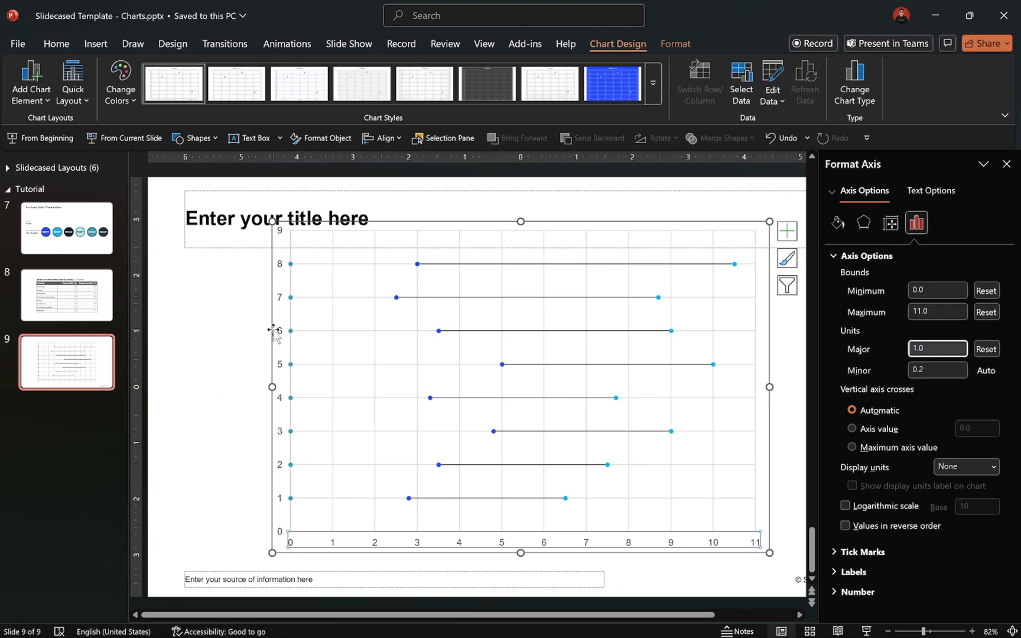
click(273, 331)
key(Delete)
Drag the plot area's left edge rightward and select the left-edge y-labels series for data labels.
click(290, 336)
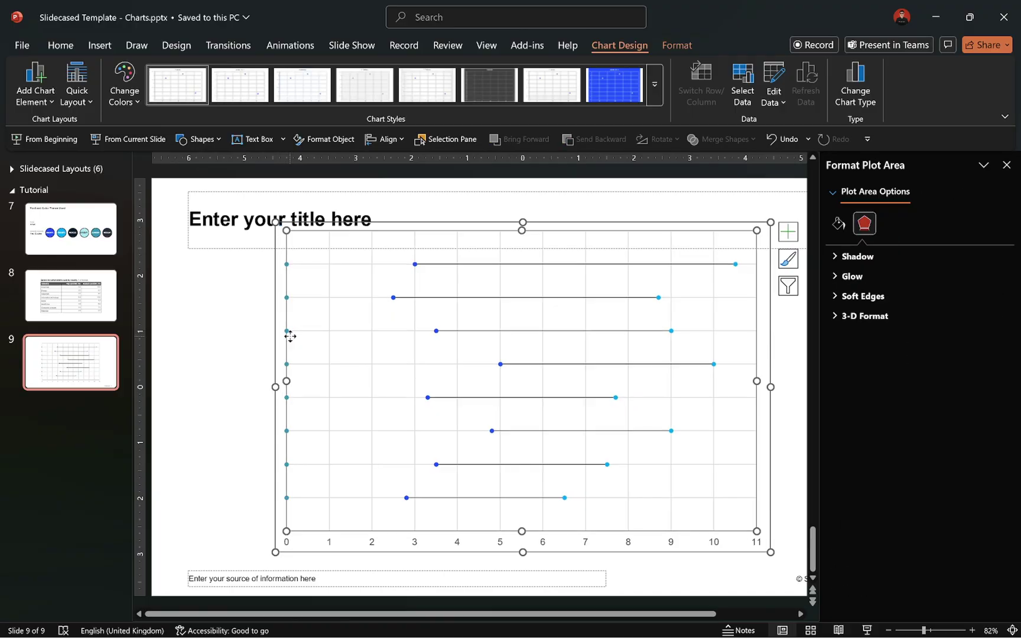
drag(284, 377, 386, 391)
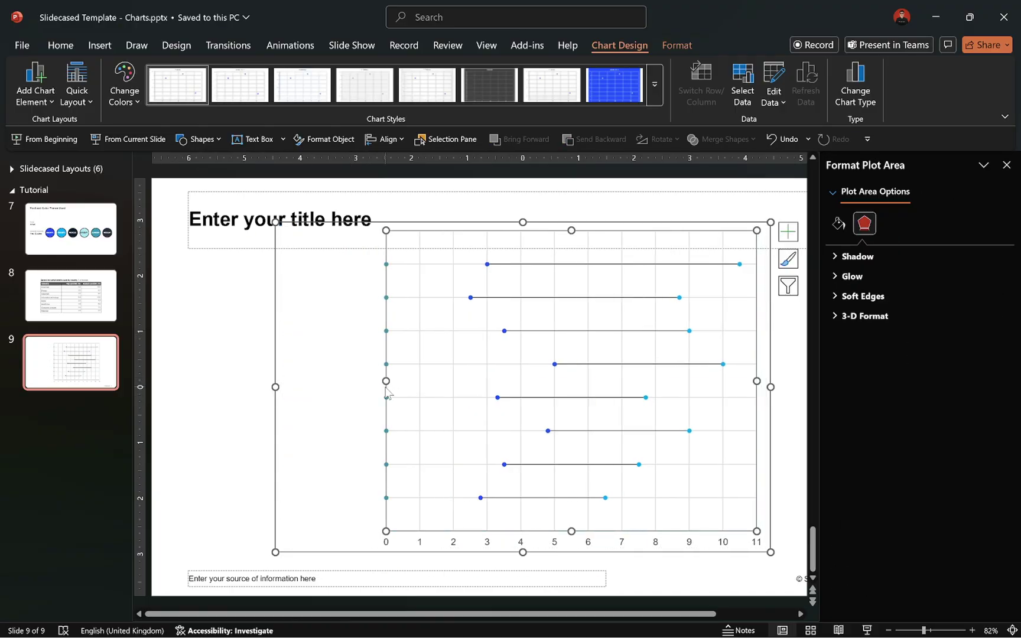
click(387, 332)
click(788, 232)
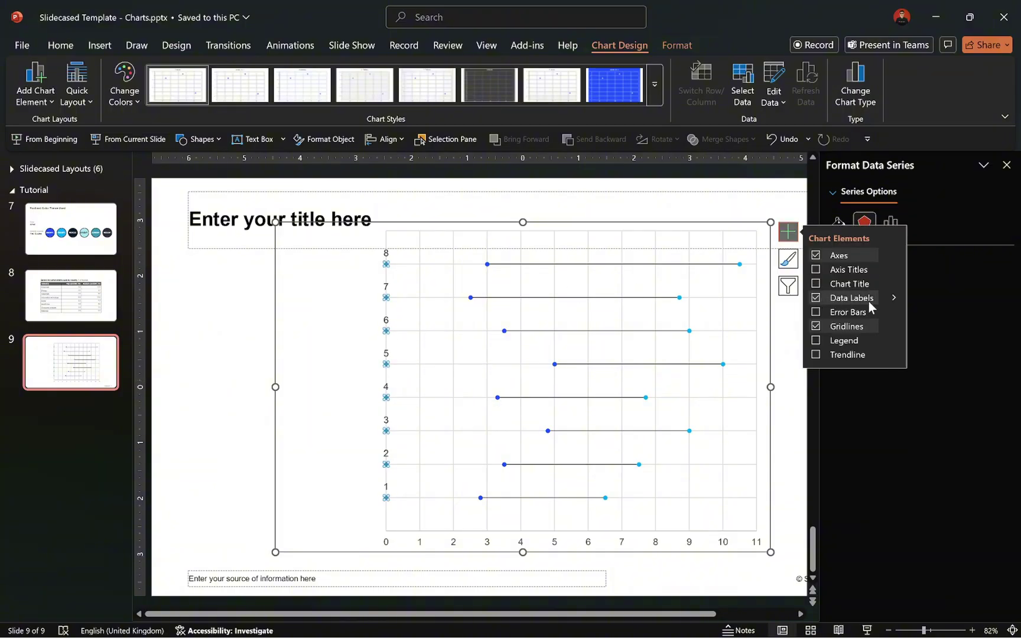
Label the left-edge points with industry names from A2:A9, without Y values, positioned Left.
click(890, 299)
click(939, 408)
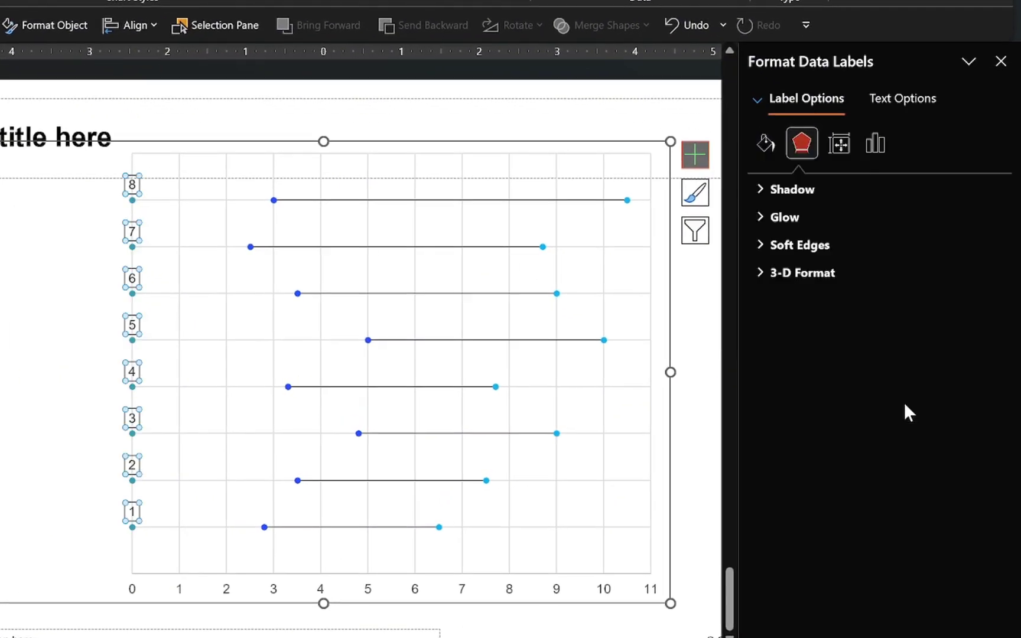
click(876, 143)
click(844, 189)
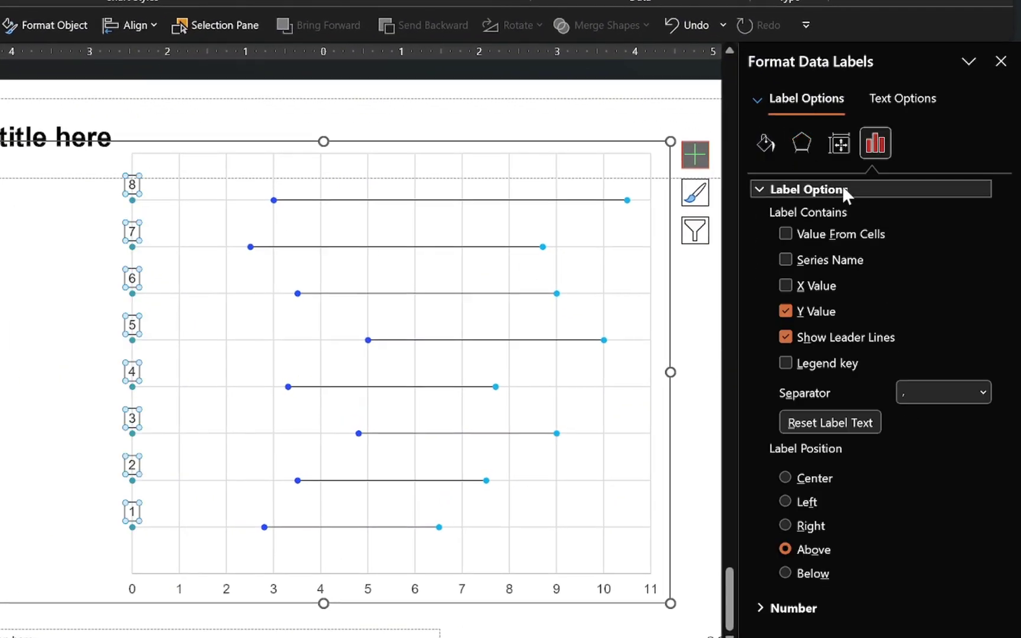
click(786, 233)
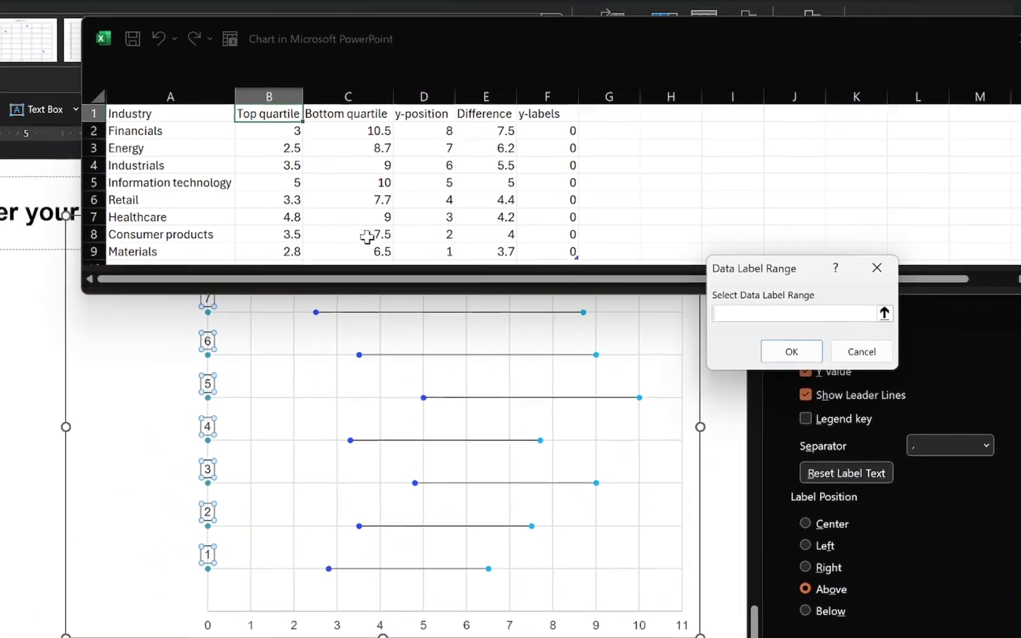
drag(159, 134, 161, 250)
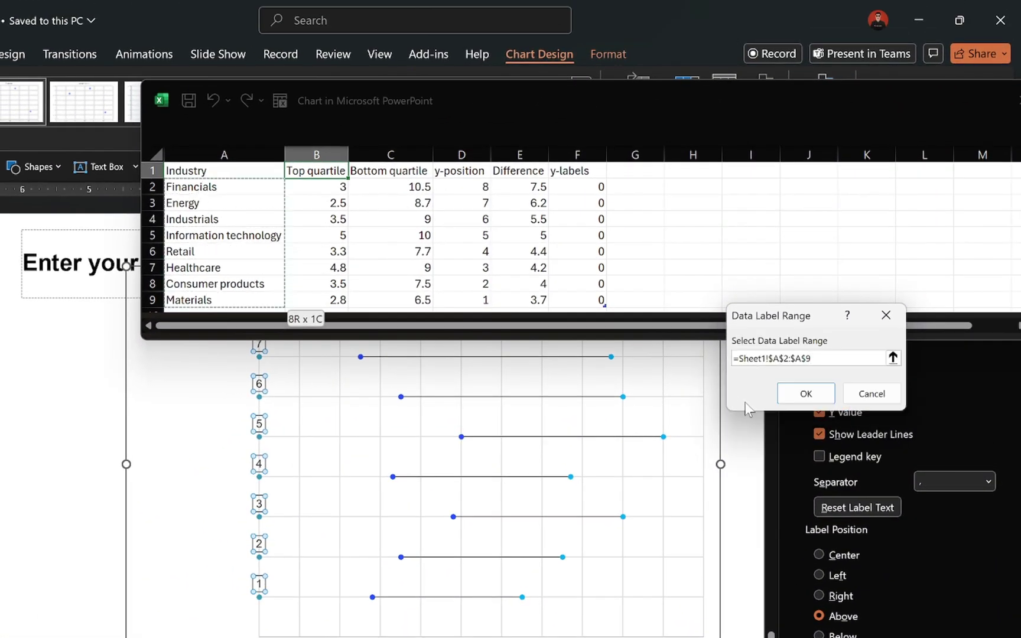
click(806, 393)
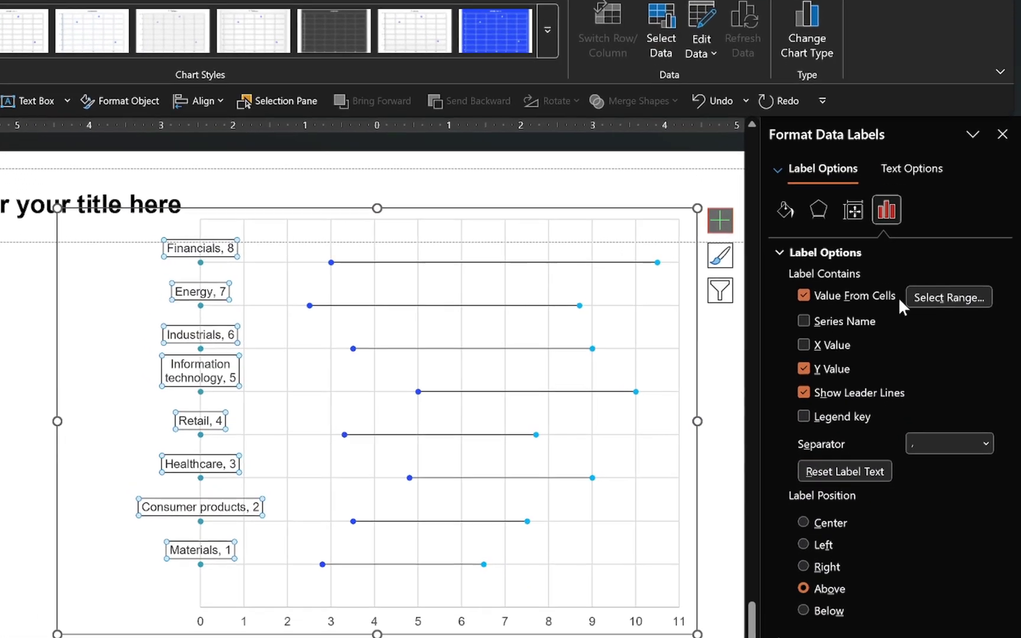
click(803, 369)
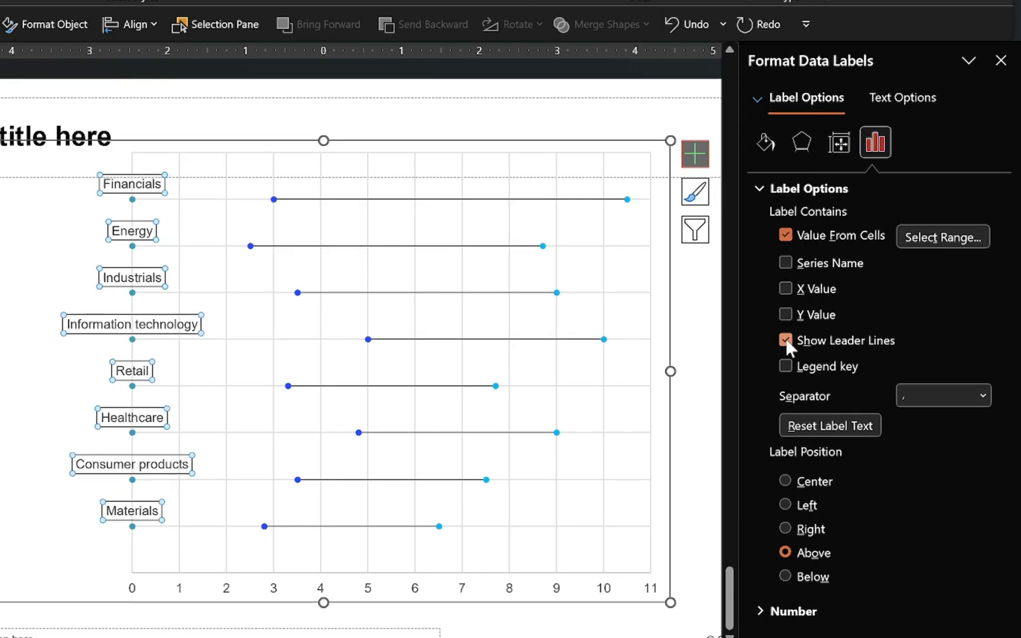
click(793, 502)
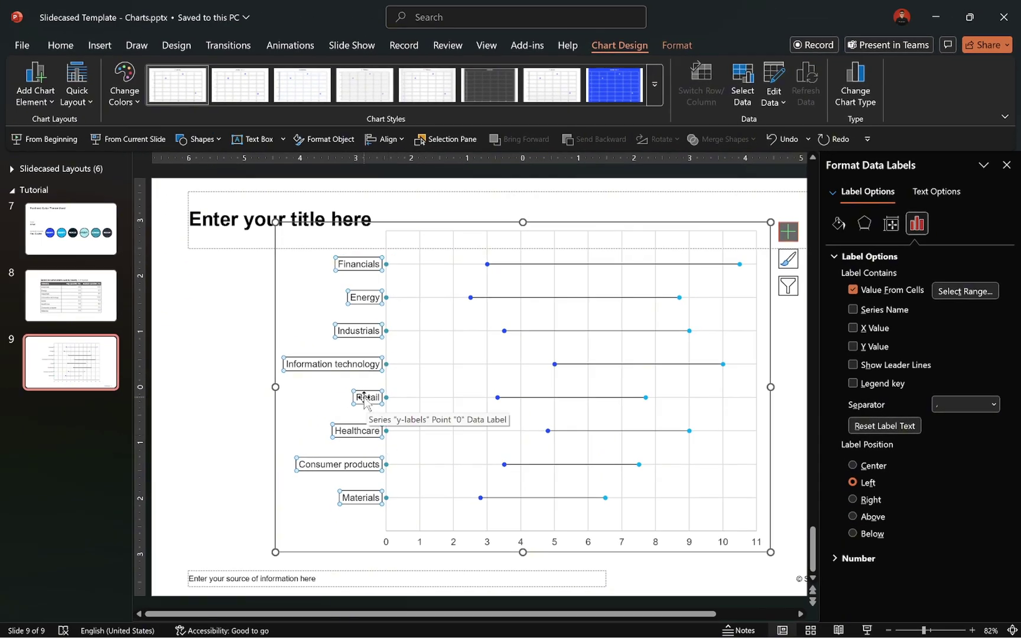
Make the start-point markers built-in, borderless, with a solid light blue fill.
click(389, 297)
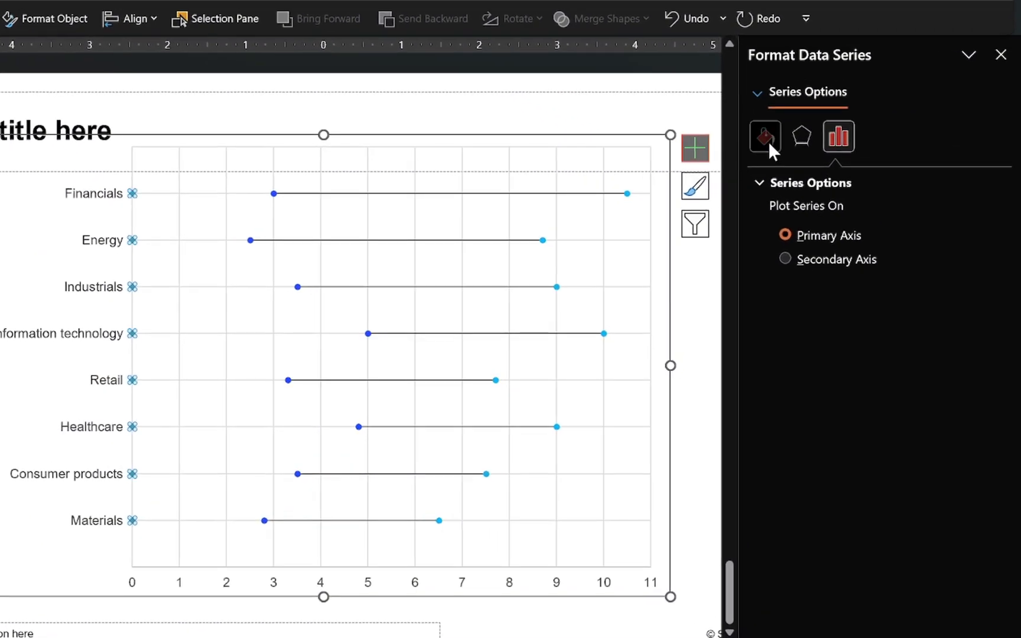
click(768, 141)
click(845, 182)
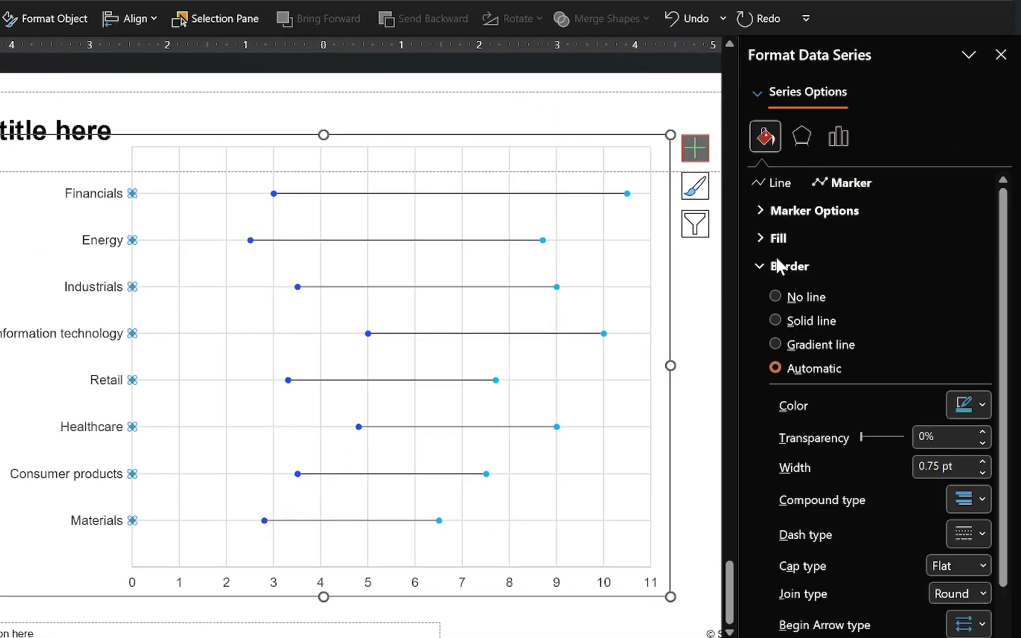
click(772, 213)
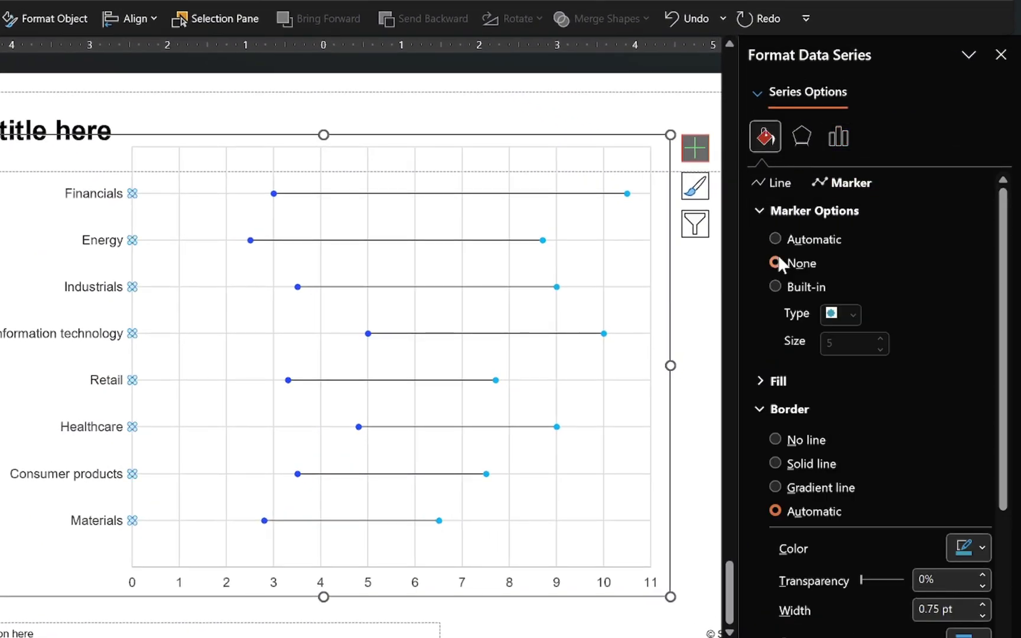
click(273, 194)
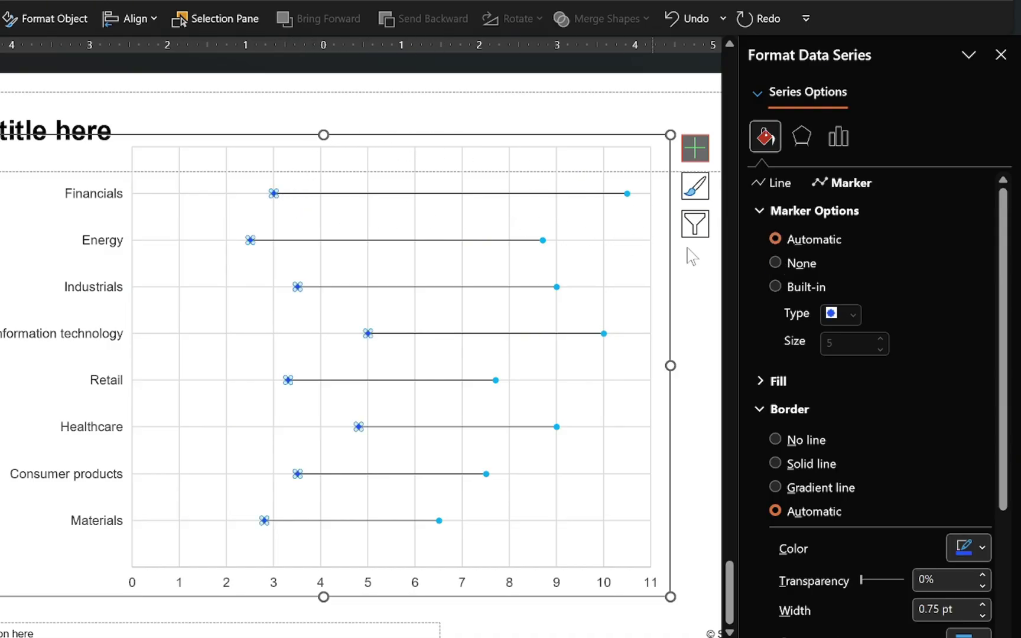
click(776, 286)
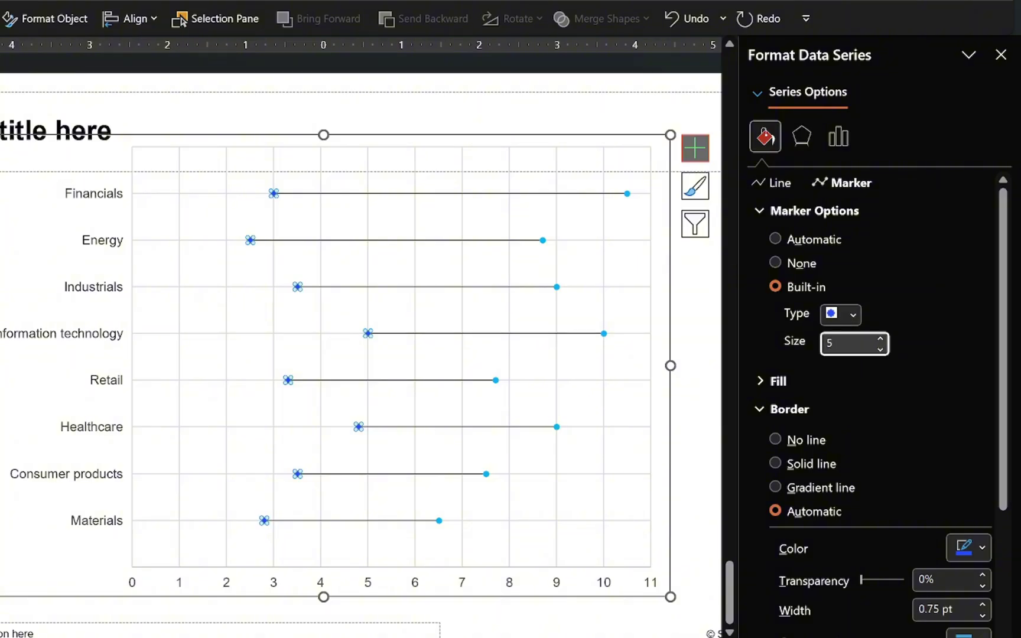
text(1)
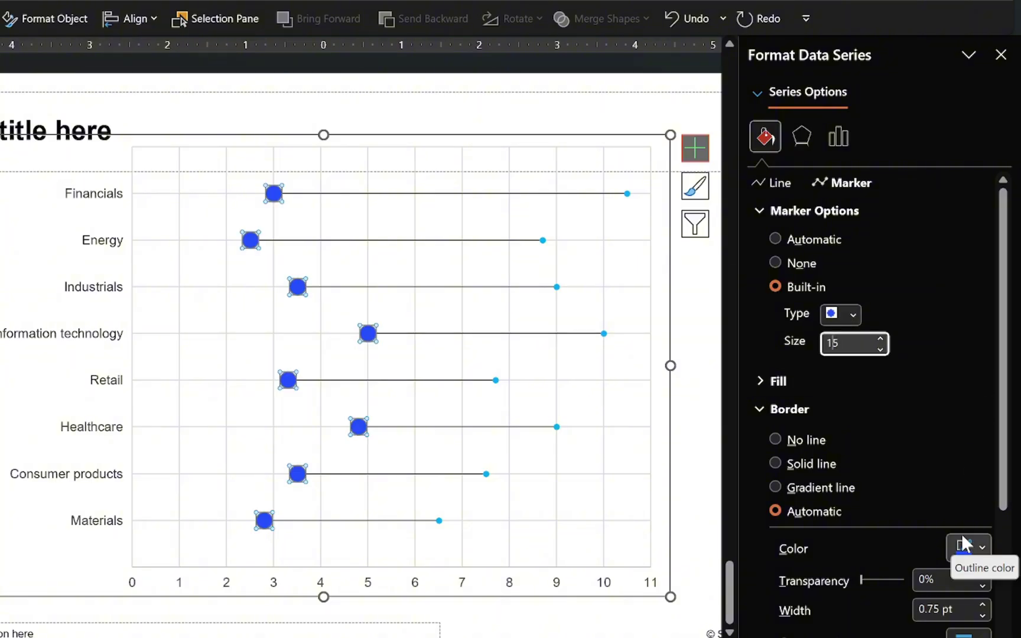
click(775, 440)
click(761, 382)
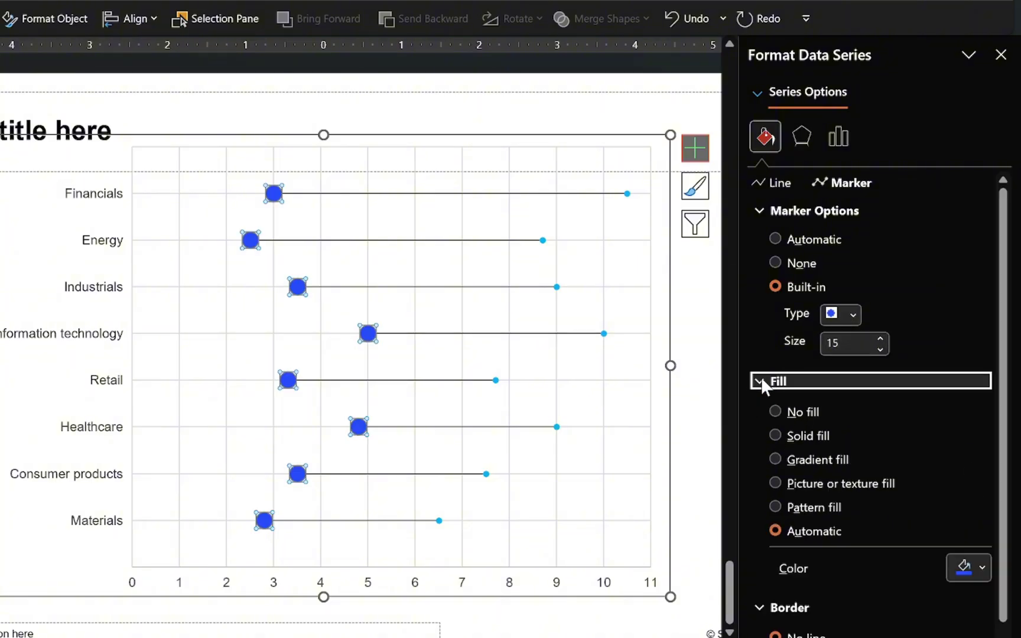
click(969, 567)
click(900, 284)
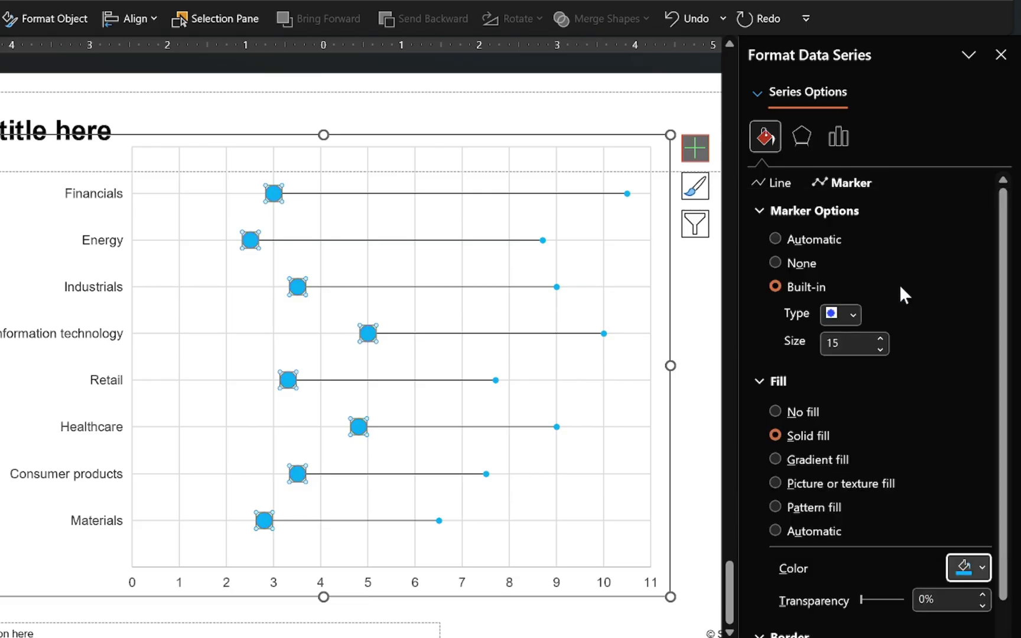
Make the end-point markers built-in size 15, dark navy fill, with no border.
click(629, 194)
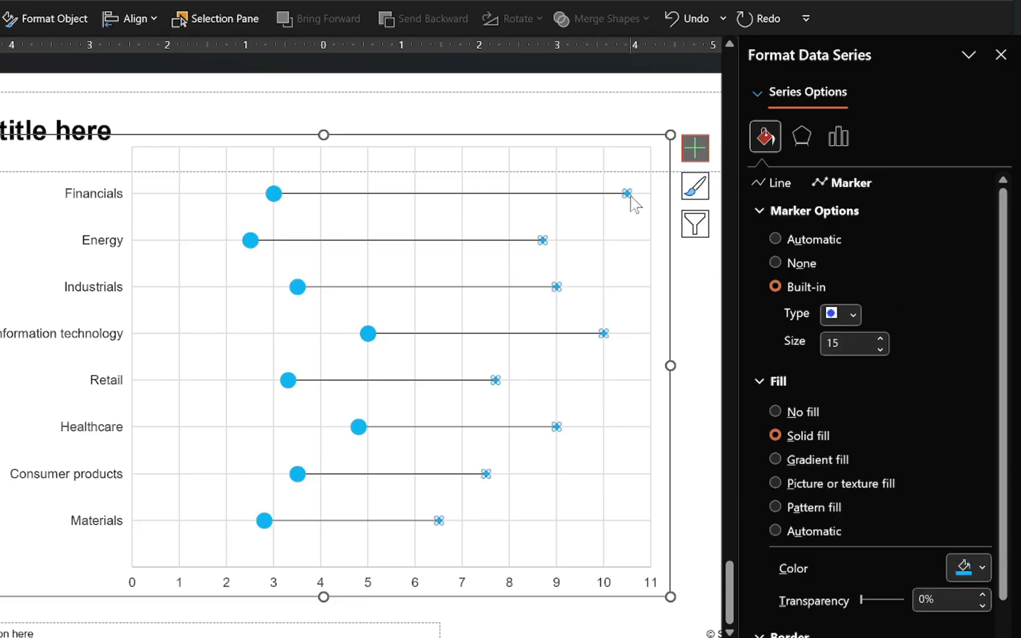
click(776, 287)
double_click(831, 342)
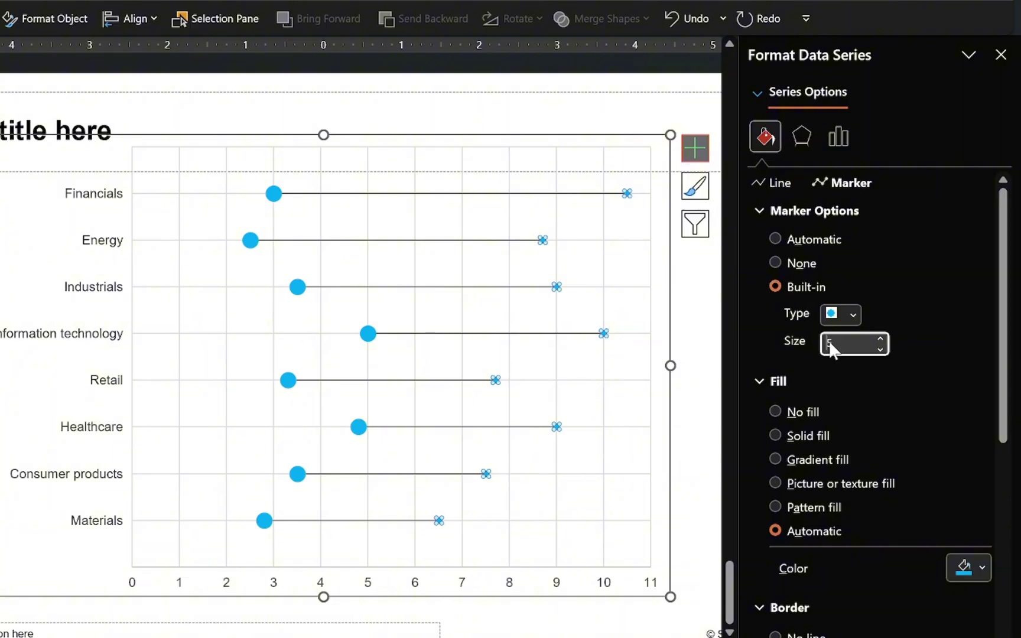
text(15)
key(Return)
click(969, 564)
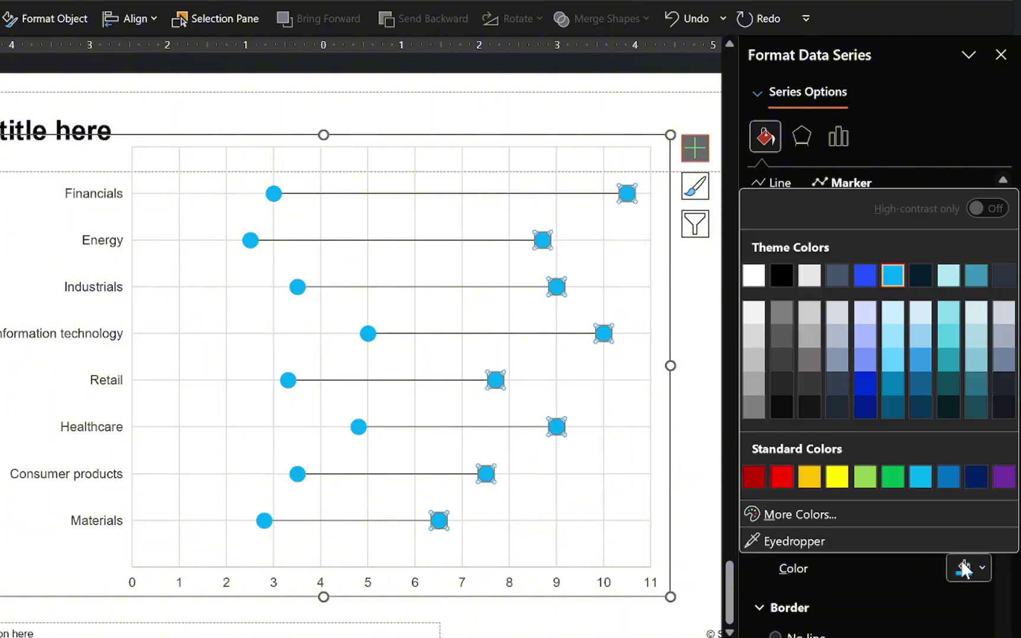
click(925, 282)
scroll(905, 520, down, 4)
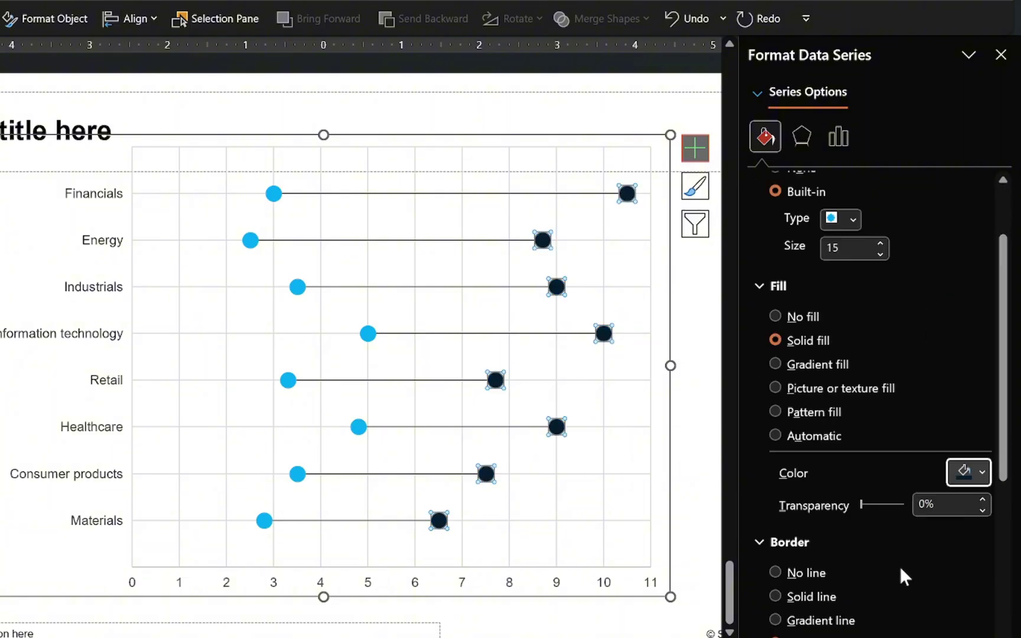
click(774, 525)
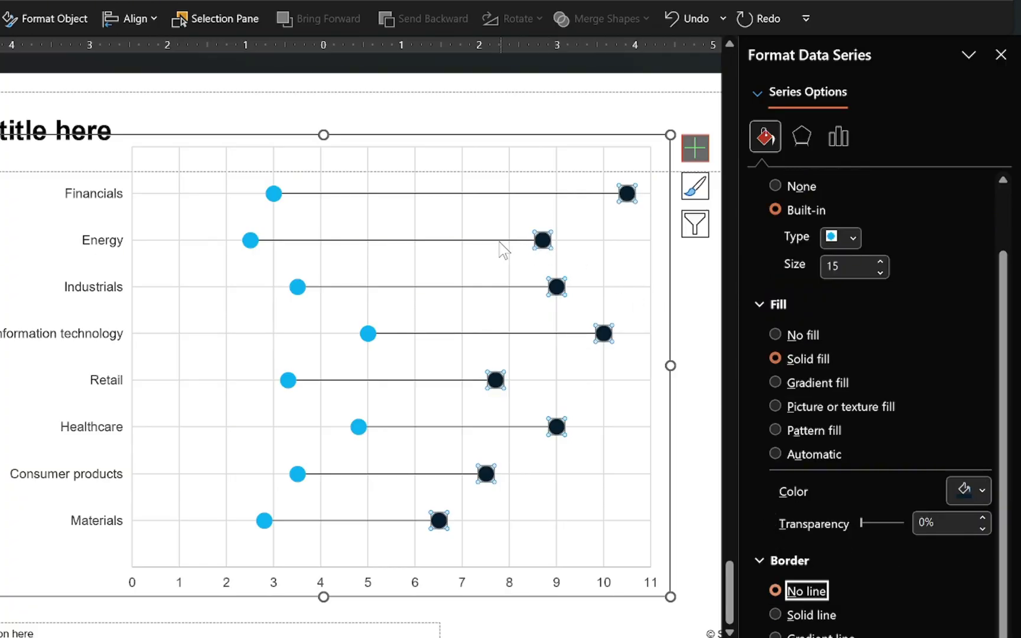
click(486, 240)
Give the connecting lines a solid colour, 80% transparency and 7.5 pt width.
click(969, 321)
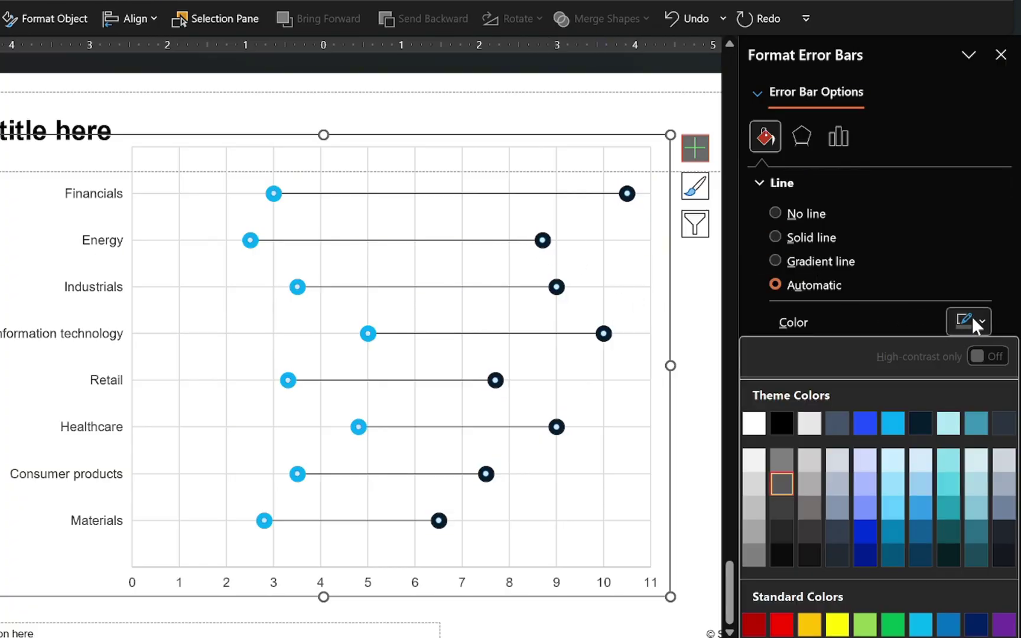
click(783, 487)
click(916, 350)
text(80)
key(Return)
key(Tab)
text(7.5)
key(Return)
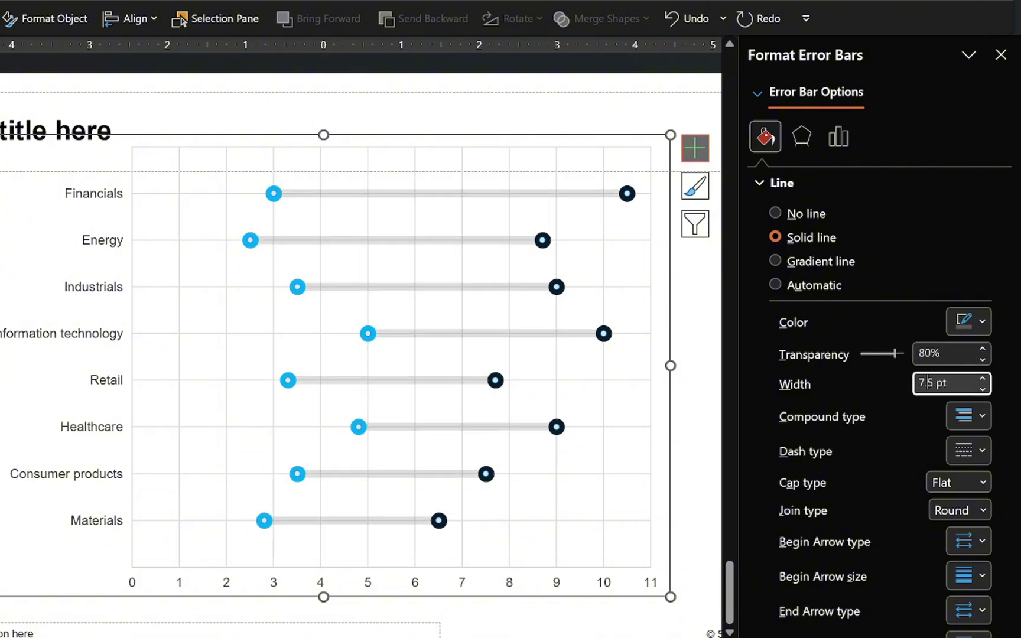
Make the horizontal and vertical gridlines 0.5 pt grey.
click(210, 240)
click(983, 389)
click(971, 322)
click(765, 533)
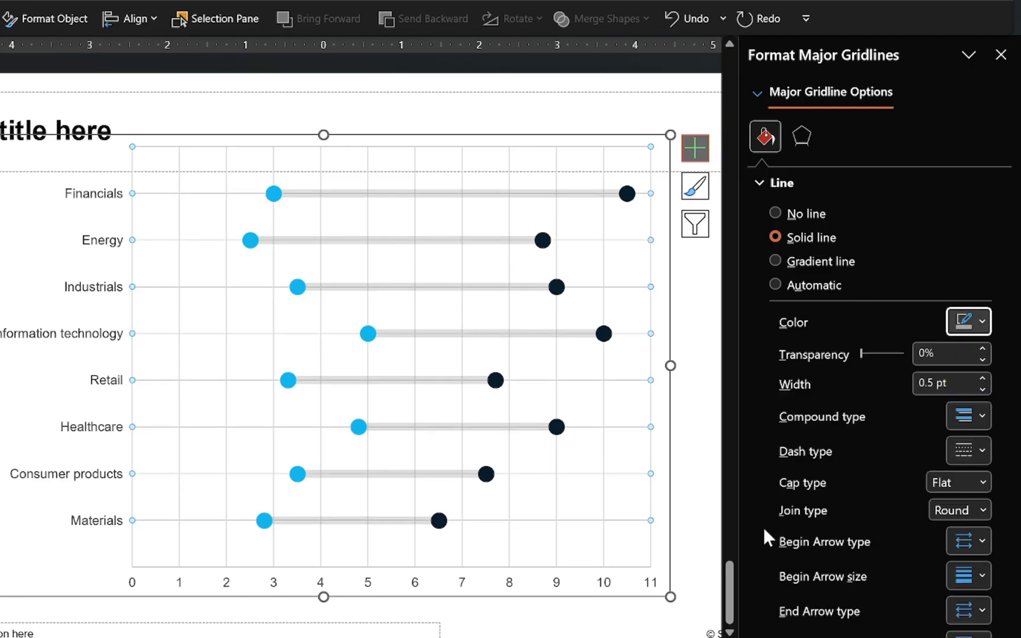
click(181, 199)
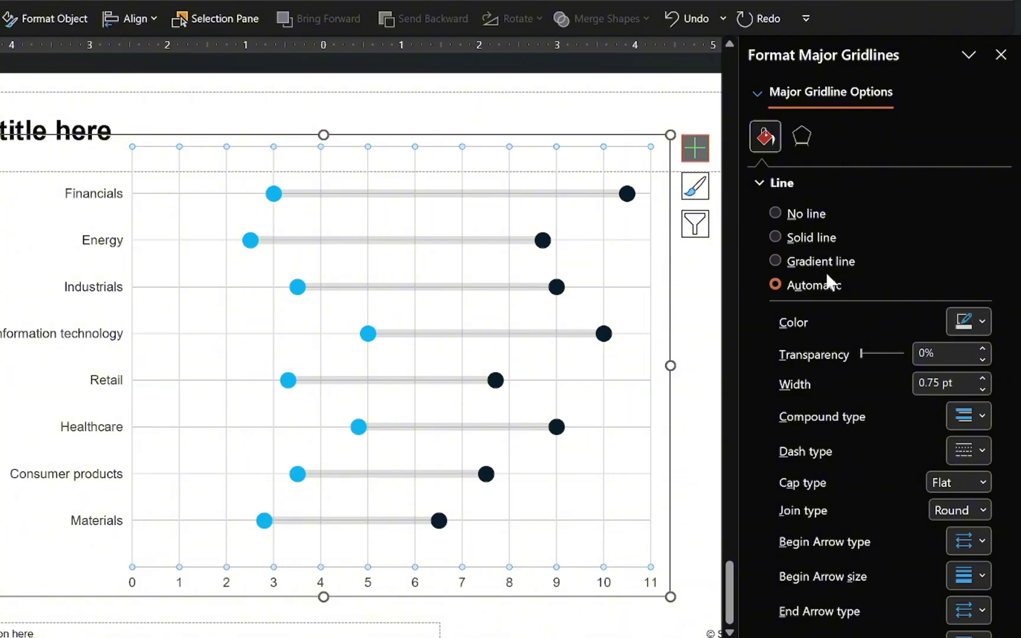
click(983, 389)
click(970, 322)
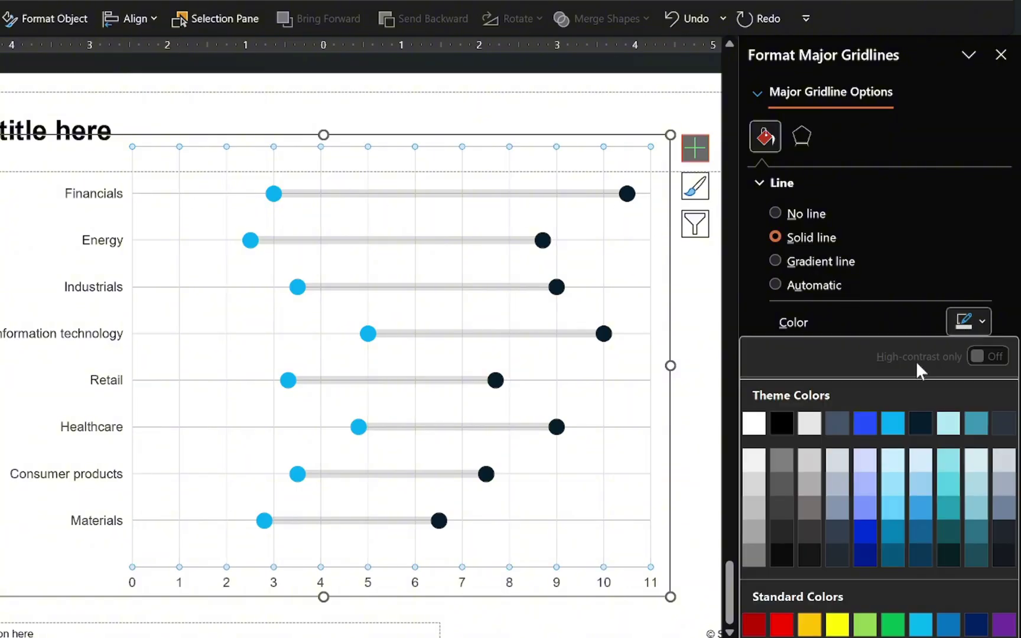
click(764, 540)
Colour the axis line grey and set the value axis label position to High.
click(512, 589)
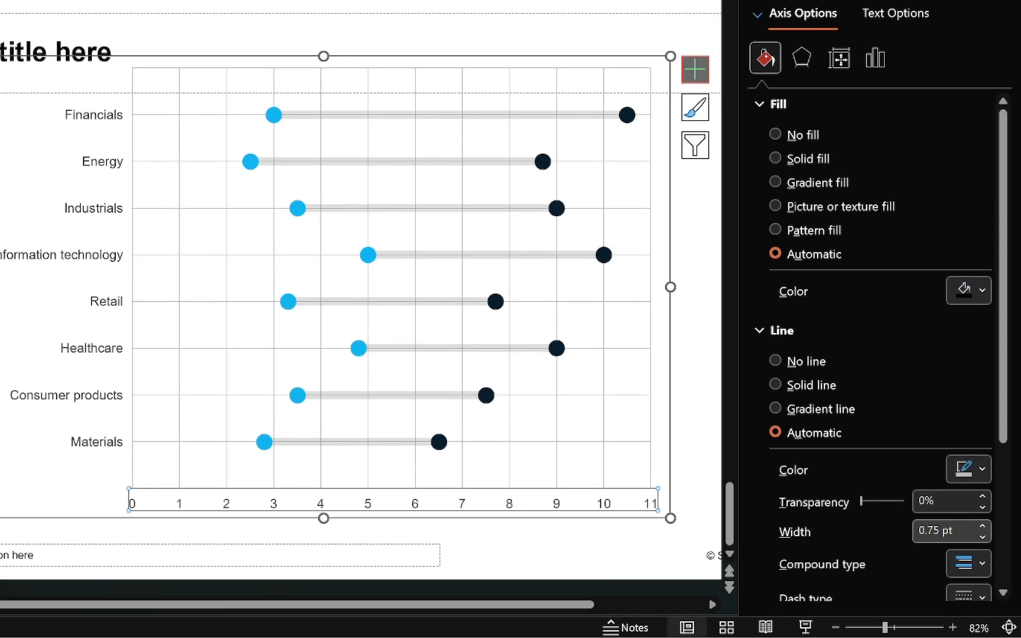
key(Down)
click(969, 469)
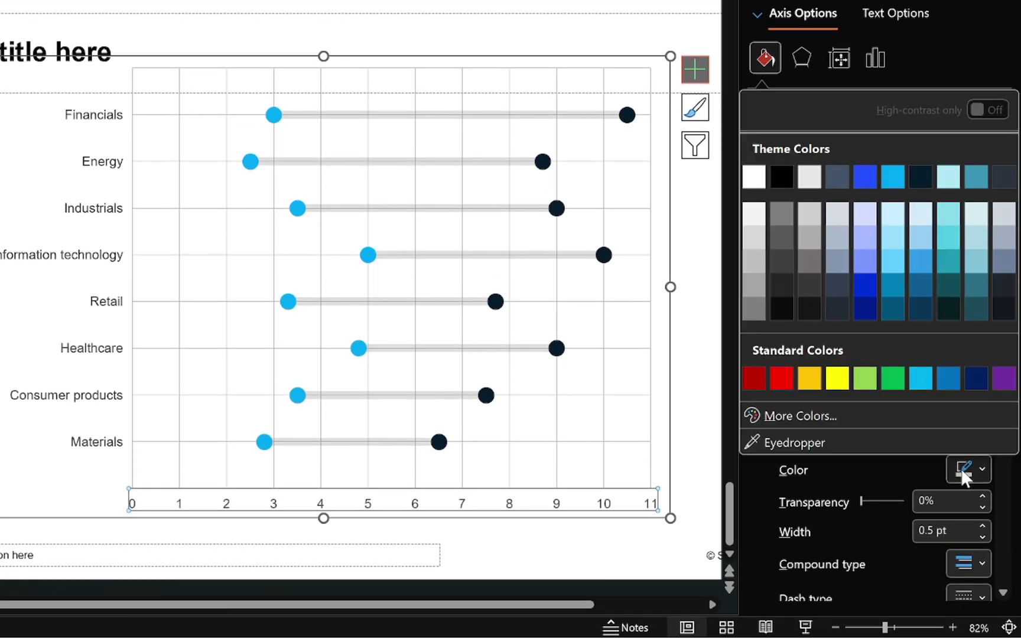
click(766, 288)
click(875, 58)
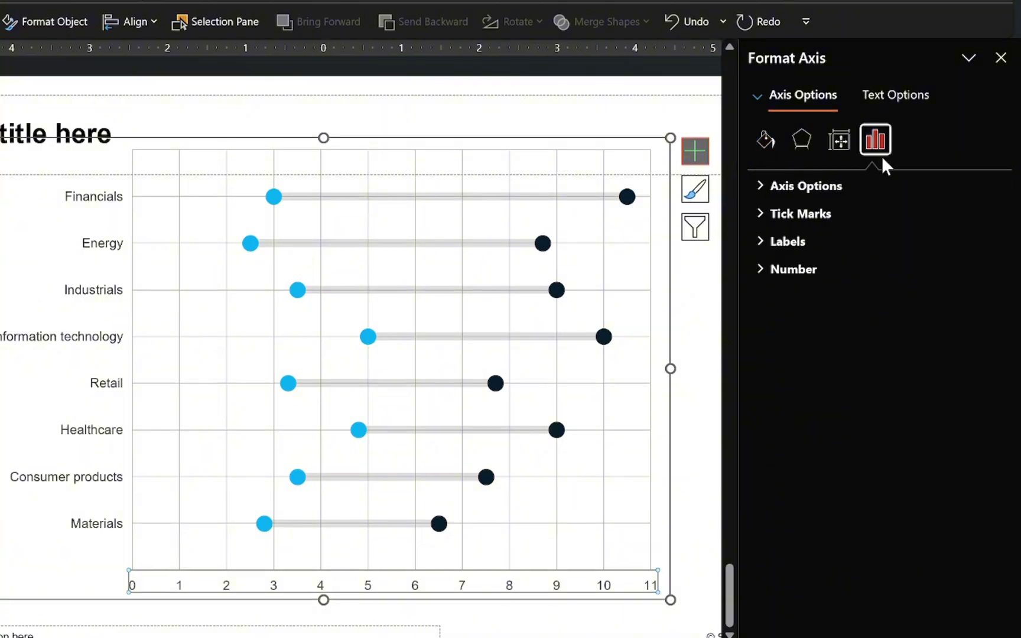
click(806, 239)
click(975, 268)
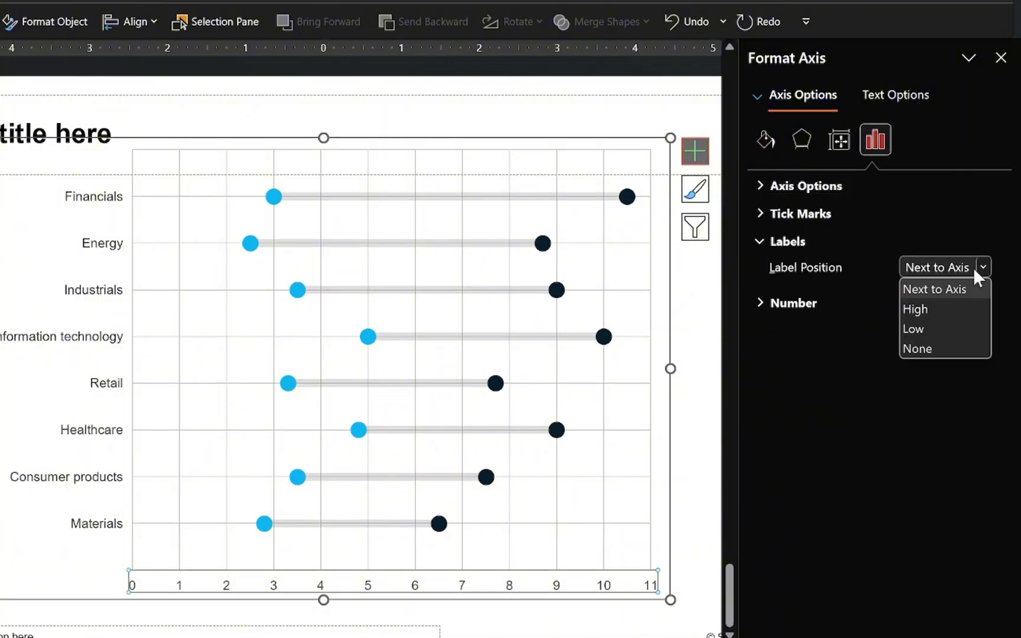
click(953, 306)
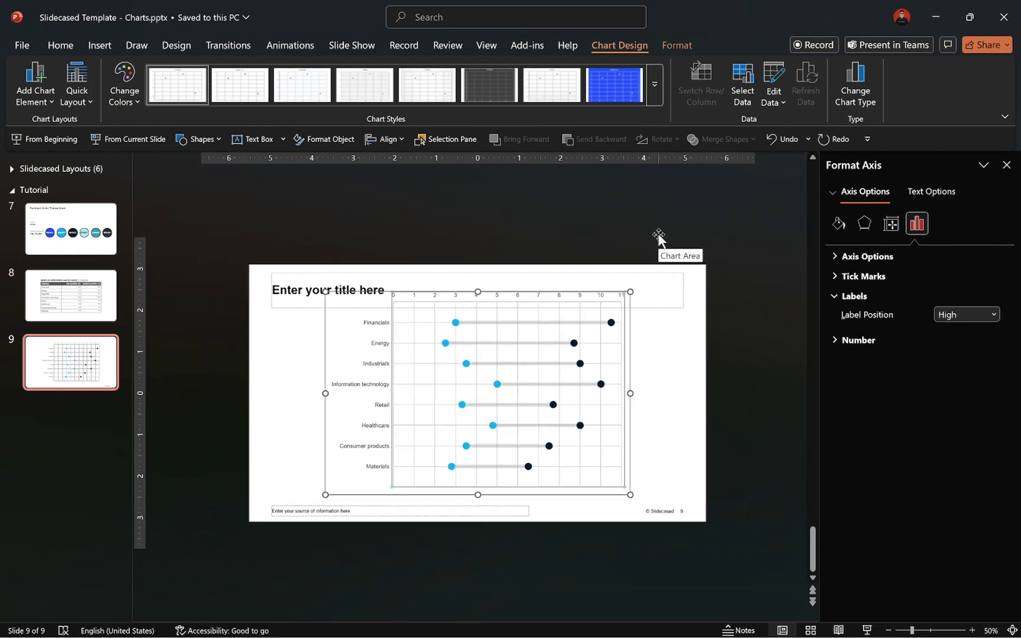
Turn on the slide's dotted gridlines.
click(696, 362)
right_click(694, 361)
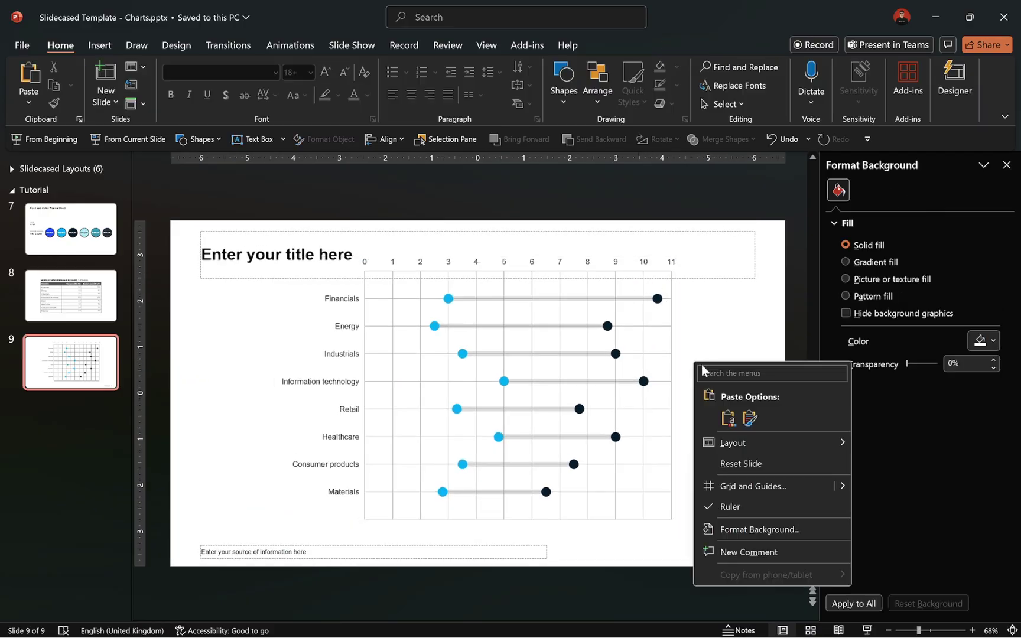
mouse_move(844, 492)
click(886, 572)
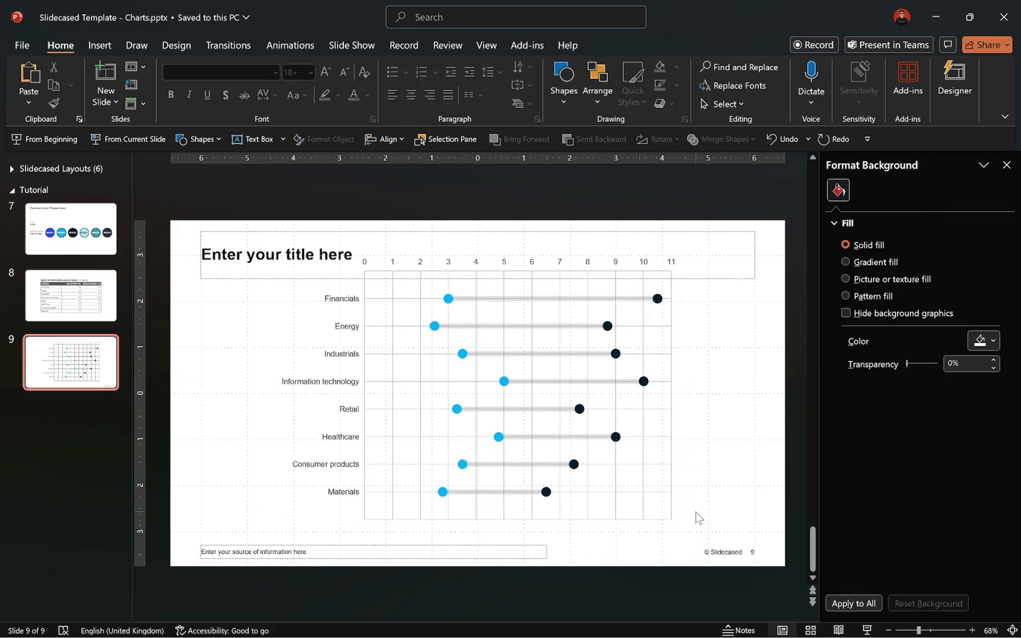
Move the chart slightly lower and widen it toward both slide margins.
click(674, 512)
drag(571, 529, 571, 541)
click(597, 548)
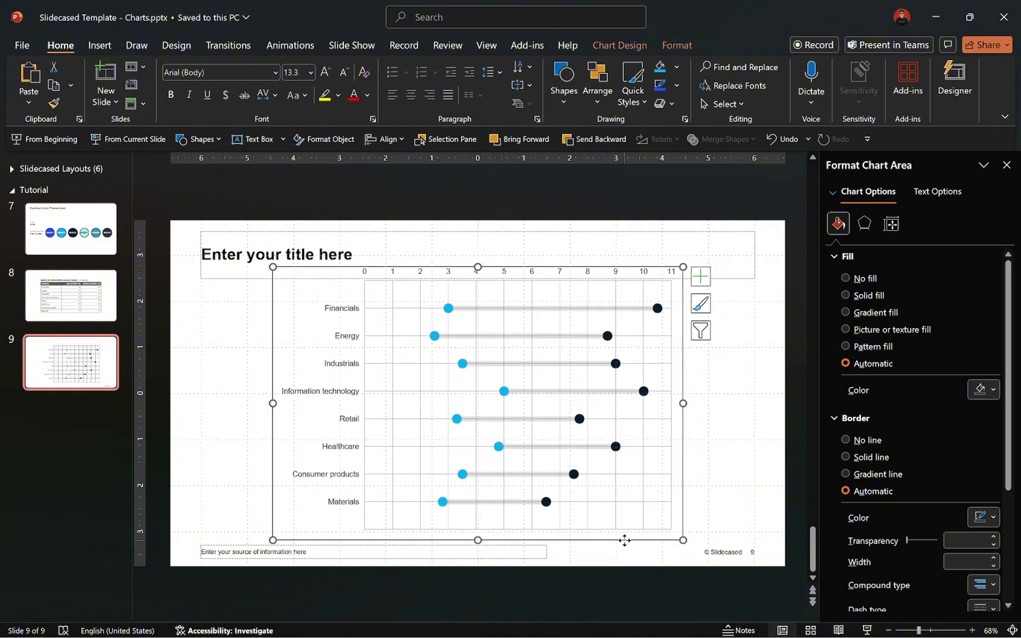
drag(478, 269, 478, 292)
drag(683, 417, 763, 417)
drag(272, 418, 201, 418)
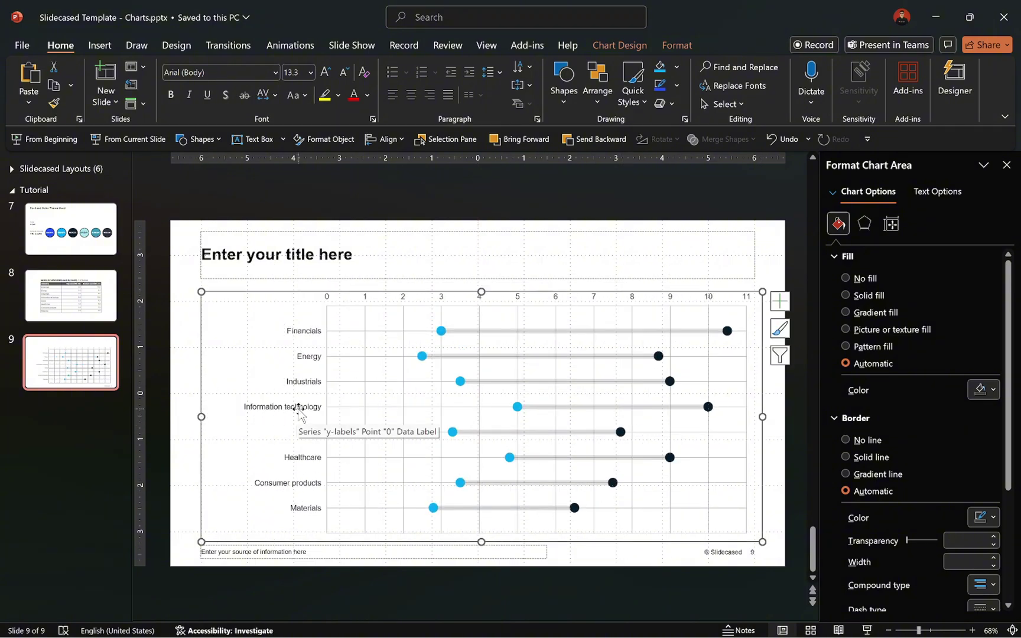
Stretch the chart's plot area further to the left.
click(298, 409)
click(368, 302)
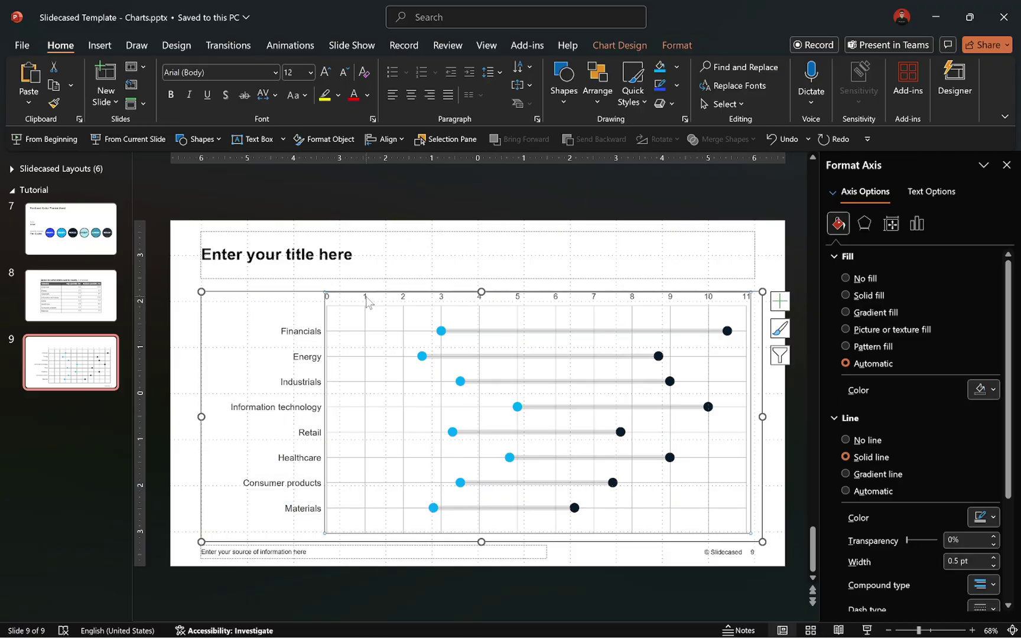
click(356, 338)
click(353, 310)
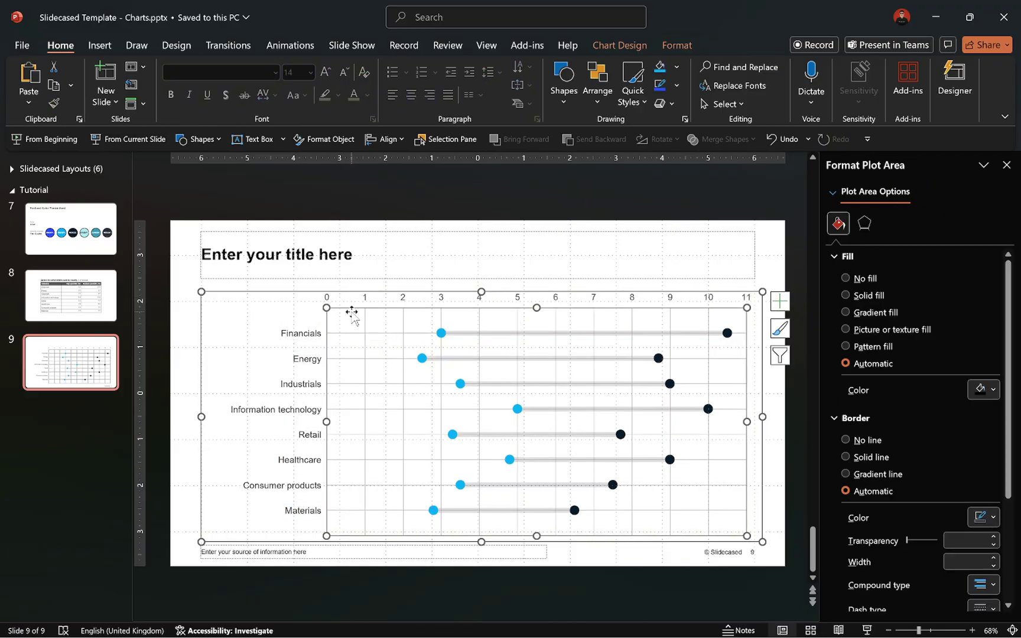
drag(325, 423, 299, 424)
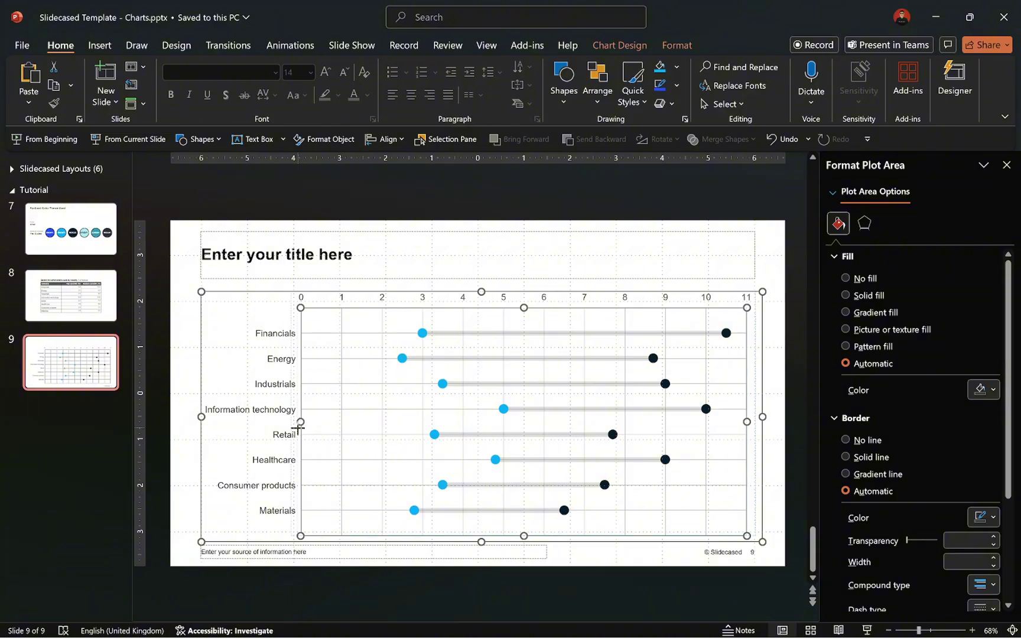
click(766, 415)
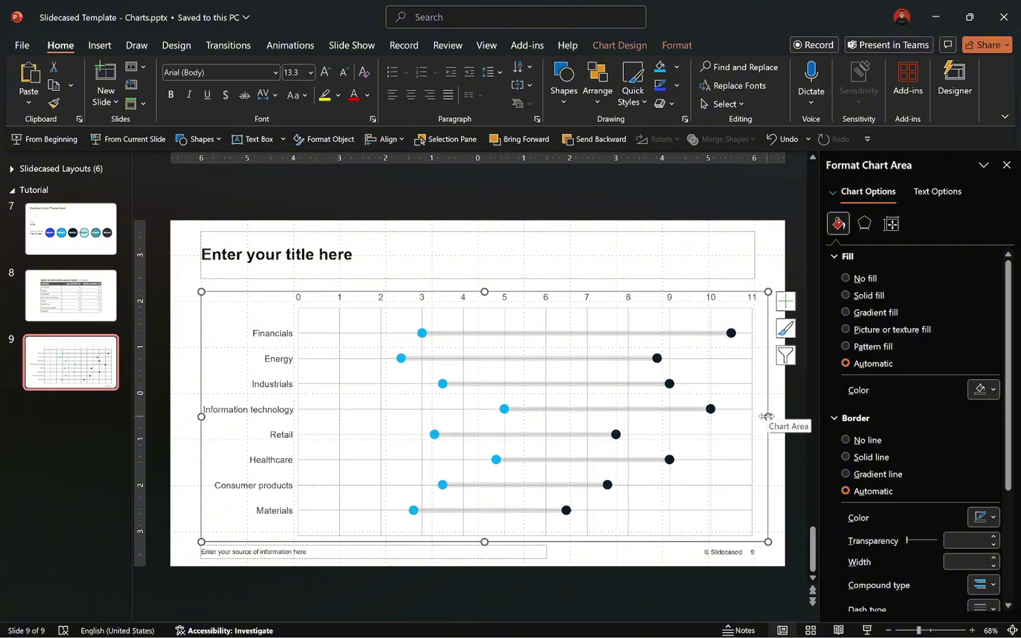
Add a legend at the top of the chart and push the plot area below it.
click(786, 302)
click(818, 411)
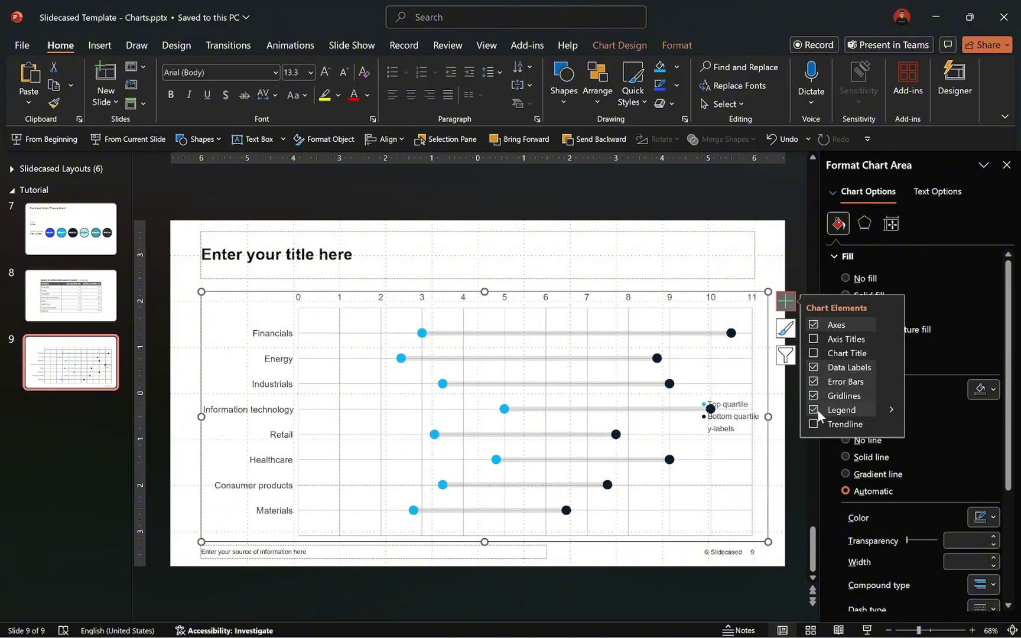
click(891, 410)
click(920, 437)
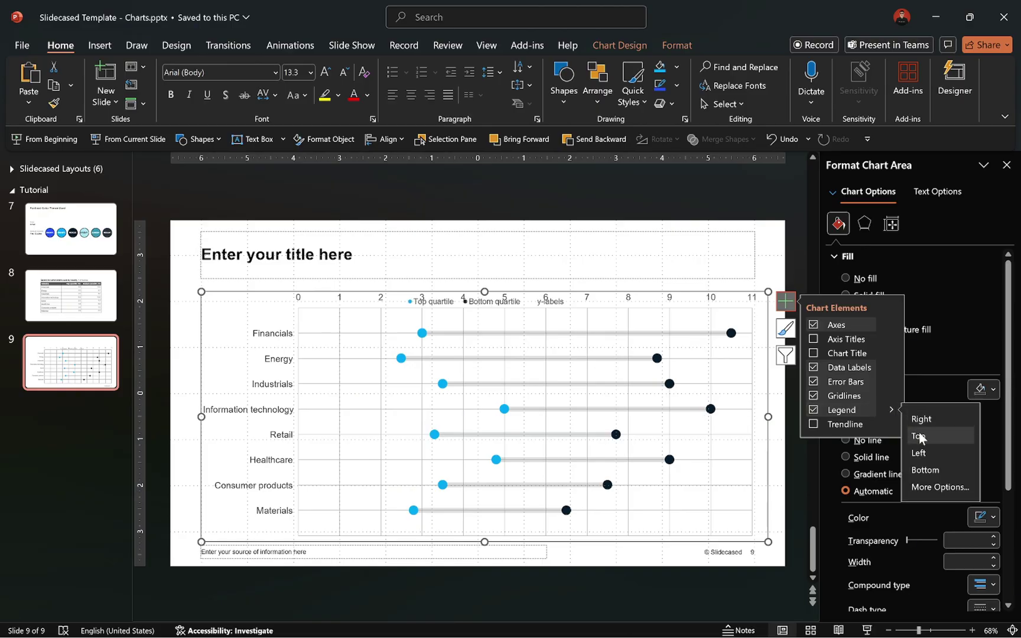
click(587, 310)
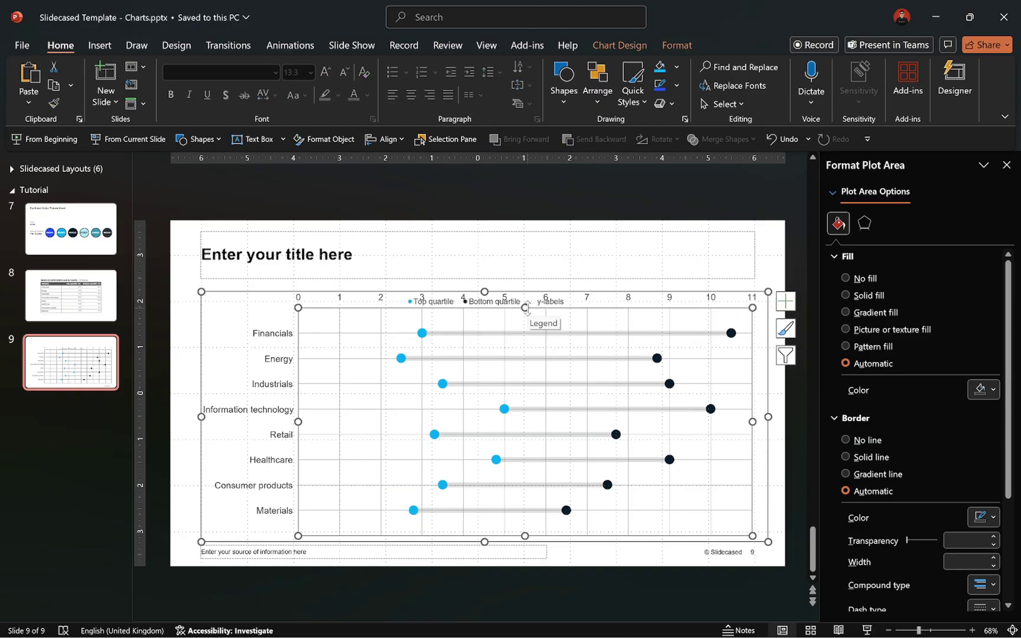
drag(525, 308, 525, 324)
Enlarge the legend text to 14 pt and remove the y-labels legend entry.
click(508, 309)
key(ctrl+shift+period)
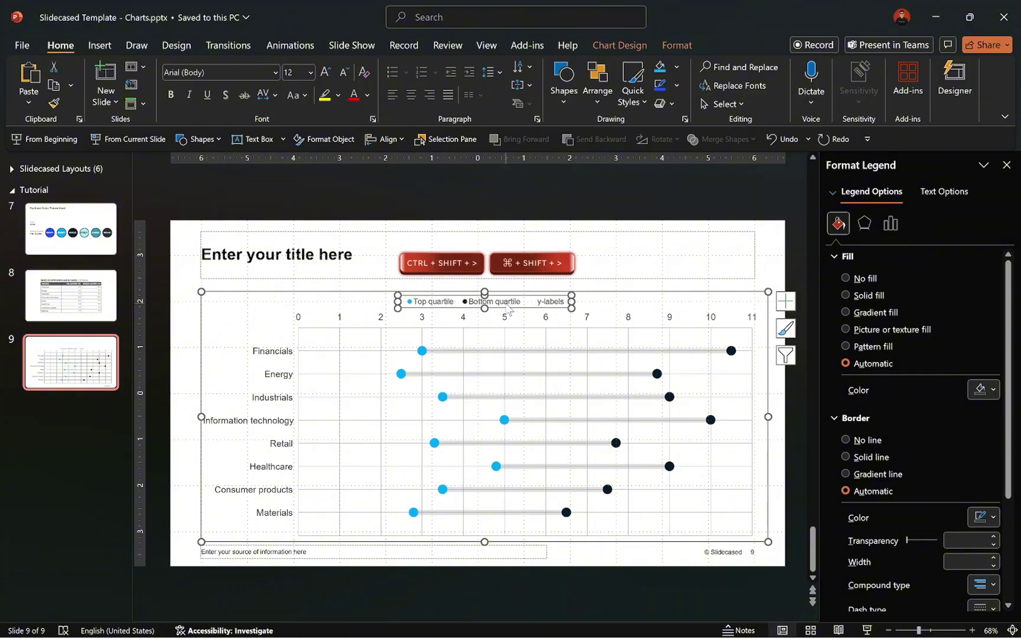
key(ctrl+shift+period)
click(559, 303)
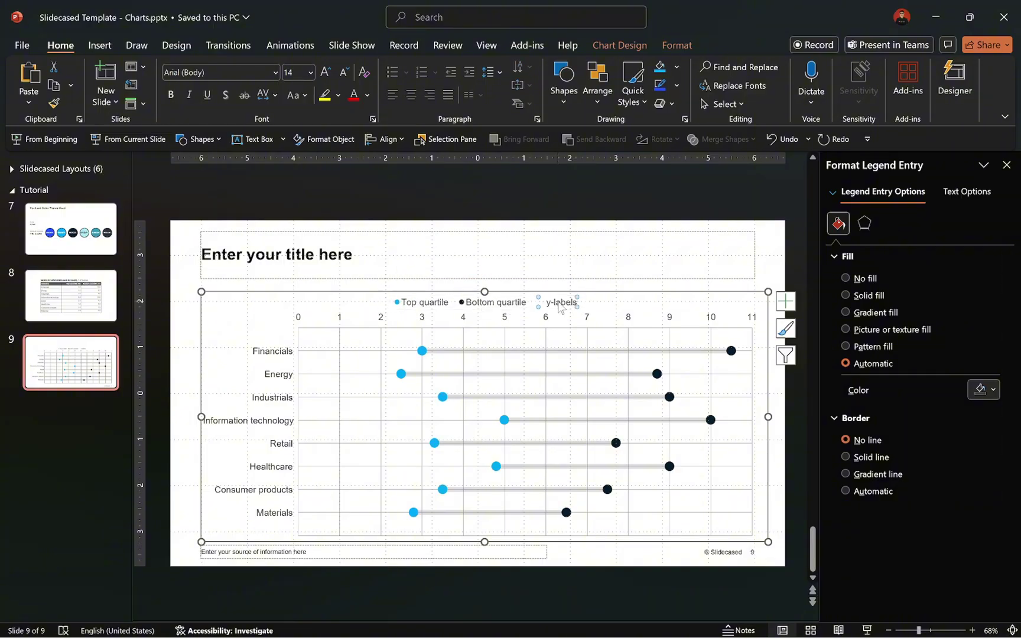
key(Delete)
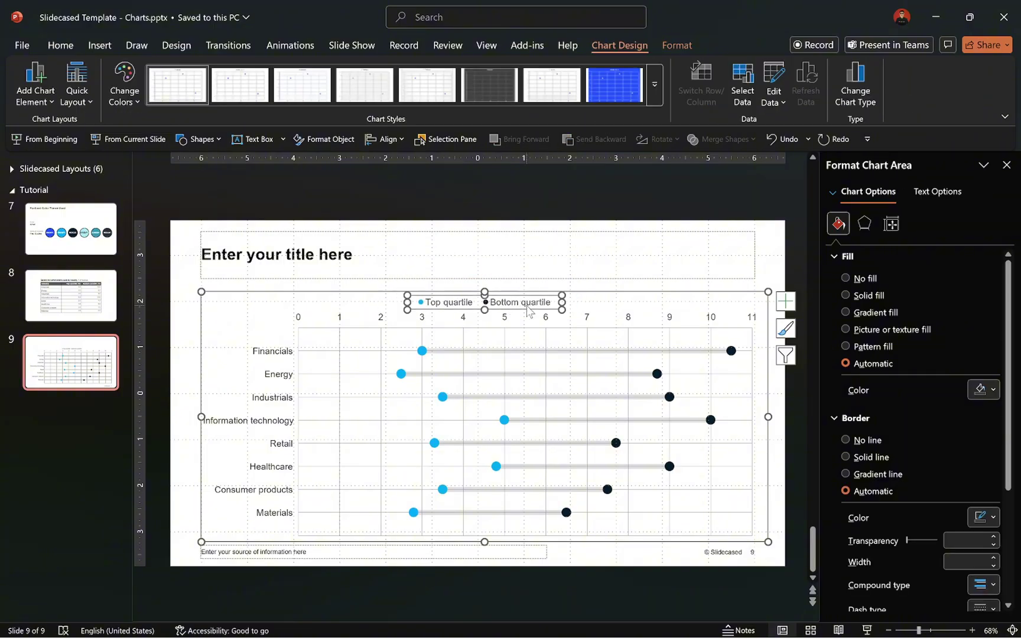
Move the legend to the chart's top-right corner and narrow it.
click(528, 308)
drag(528, 308, 720, 304)
drag(600, 294, 612, 299)
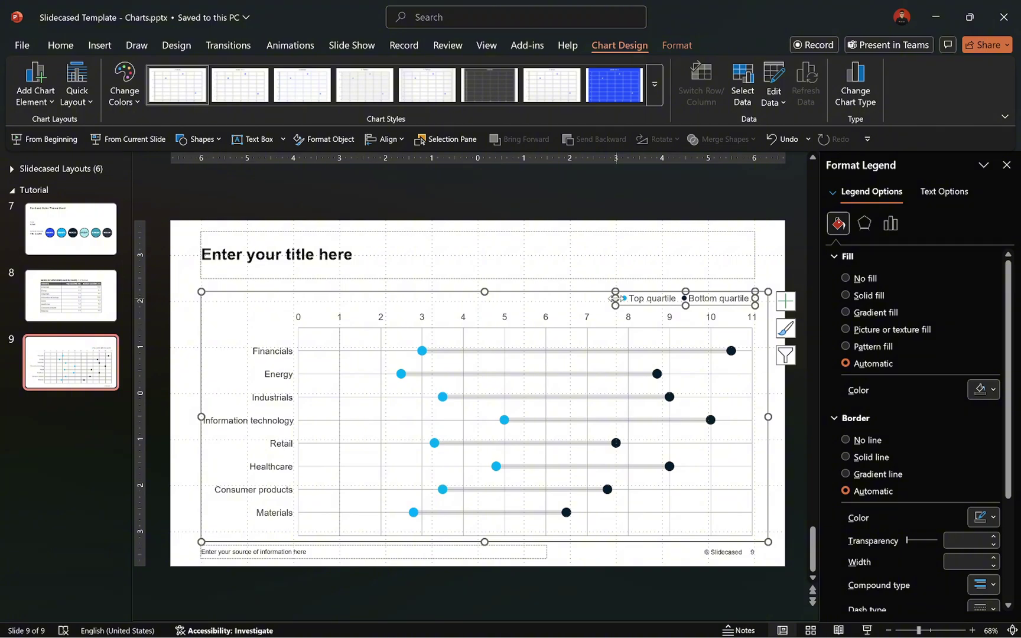
Paste the G&A headline title, the % of revenue subtitle and the S&P Capital IQ source line from the clipboard.
click(304, 260)
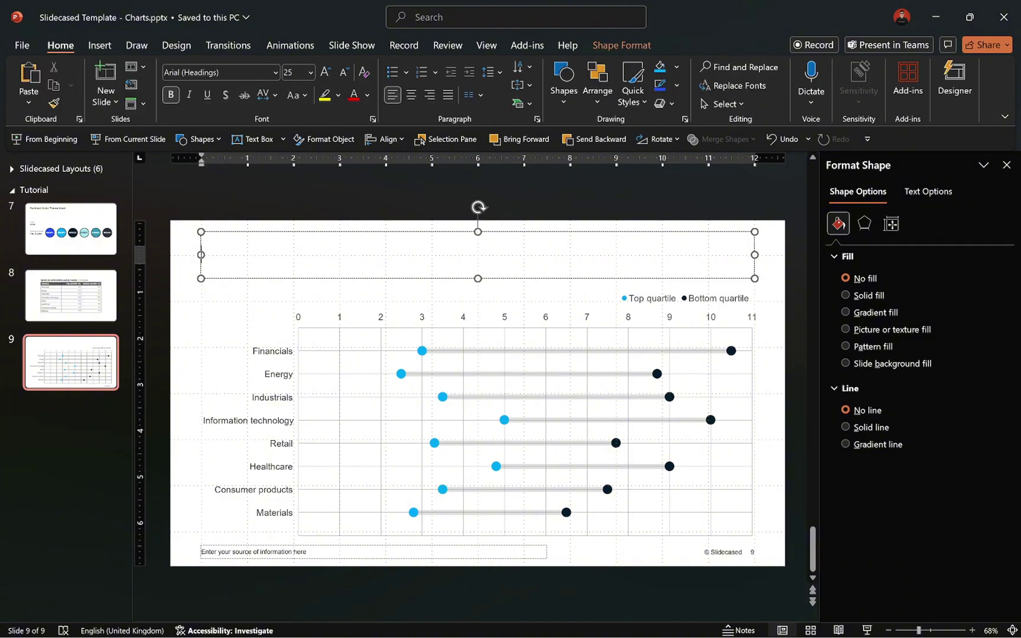
click(79, 119)
click(130, 328)
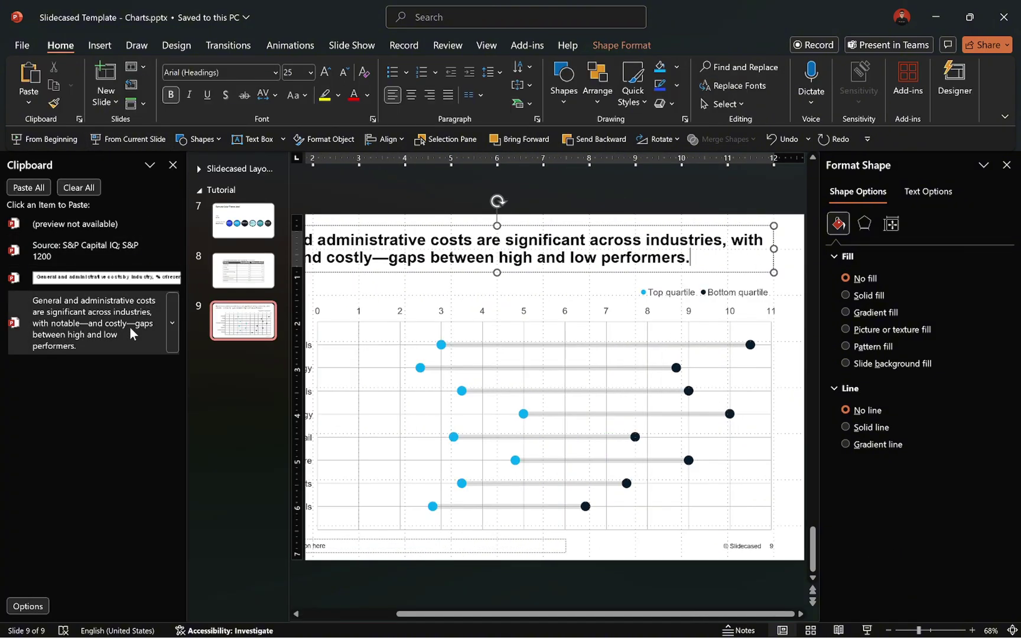
click(122, 277)
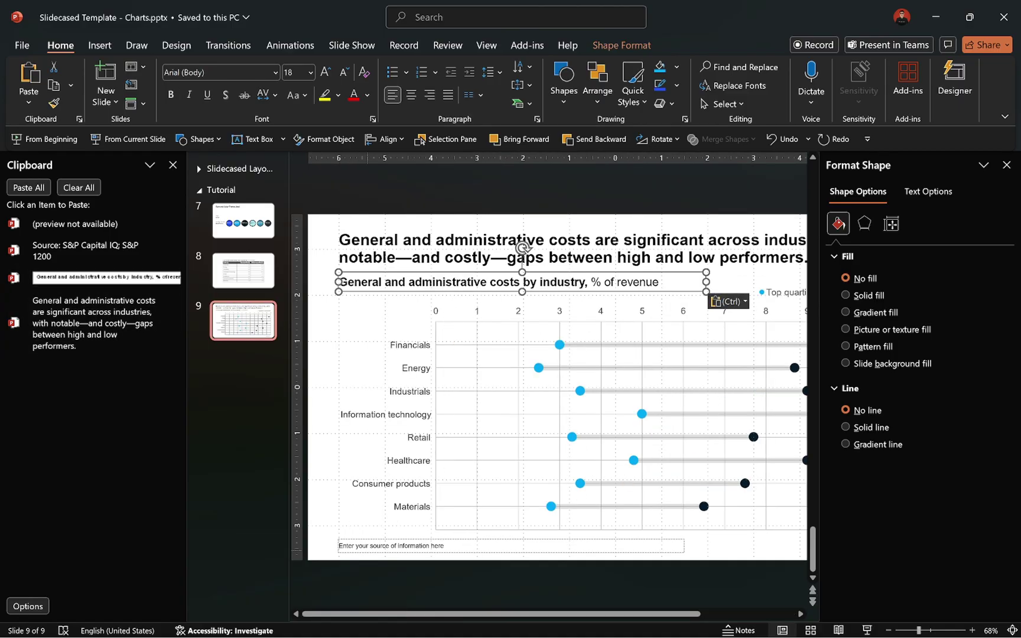
click(414, 545)
click(126, 250)
click(173, 165)
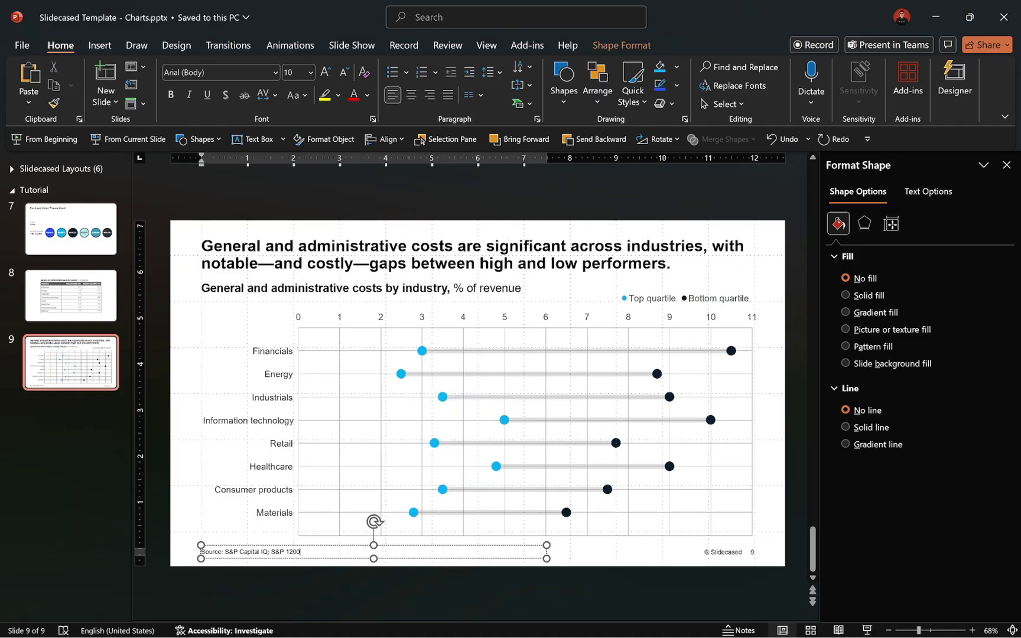
Raise the chart's top edge up to the subtitle.
click(524, 315)
drag(485, 290, 484, 278)
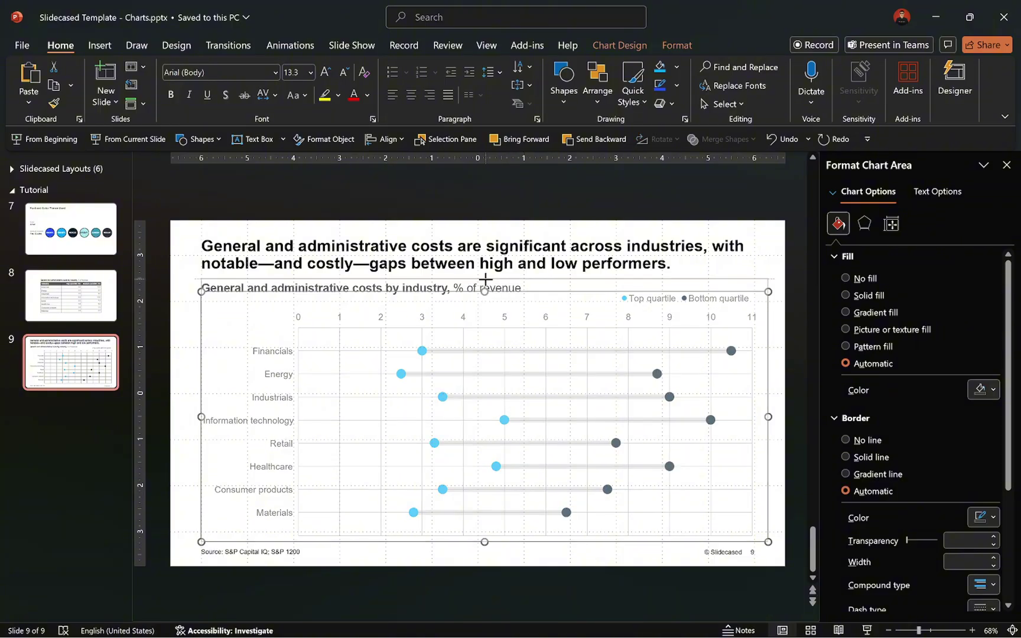
click(637, 290)
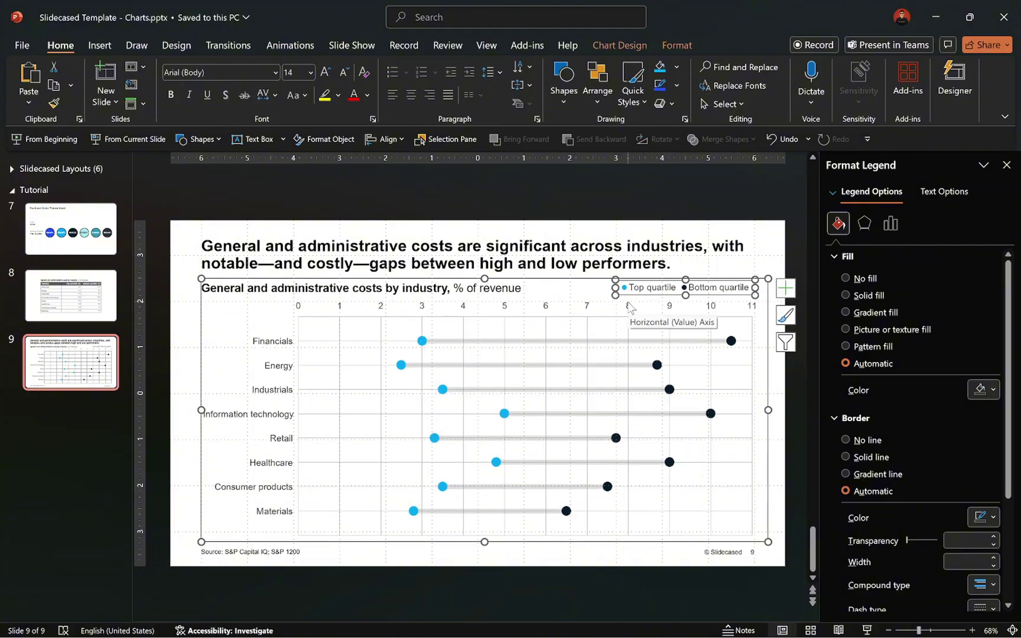